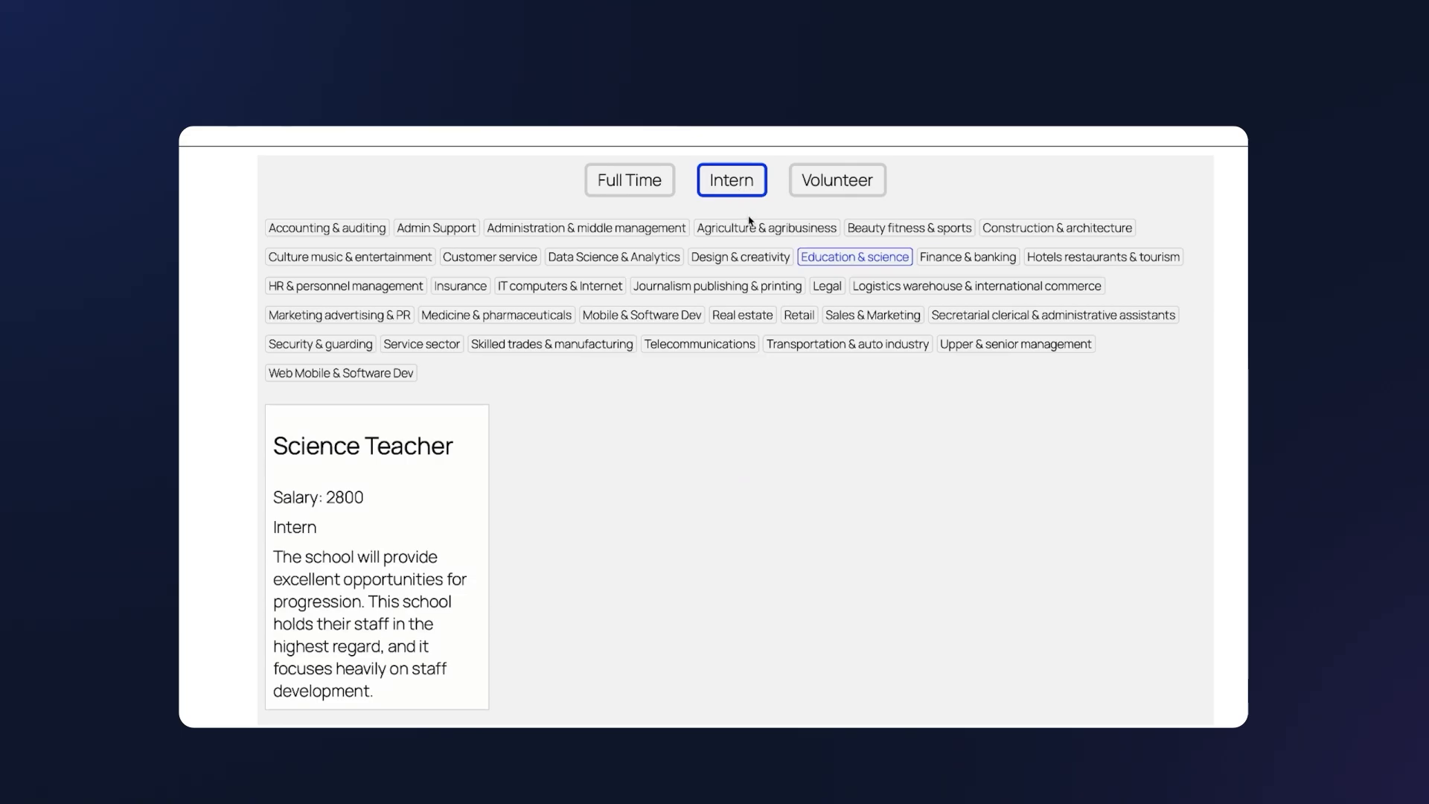
click(748, 228)
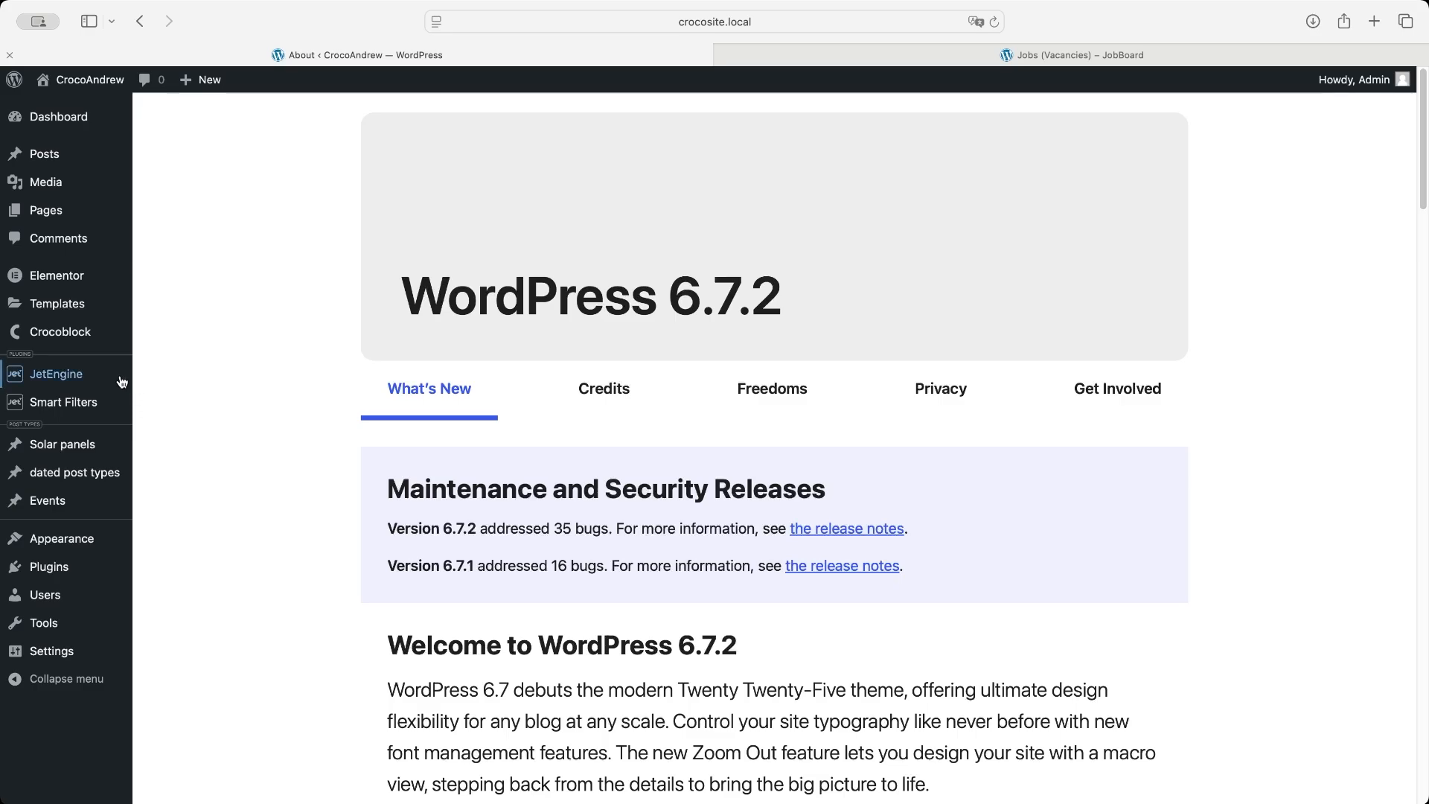
Step: Open the REST API Endpoints settings in the JetEngine dashboard and add a new endpoint
mouse_move(81, 378)
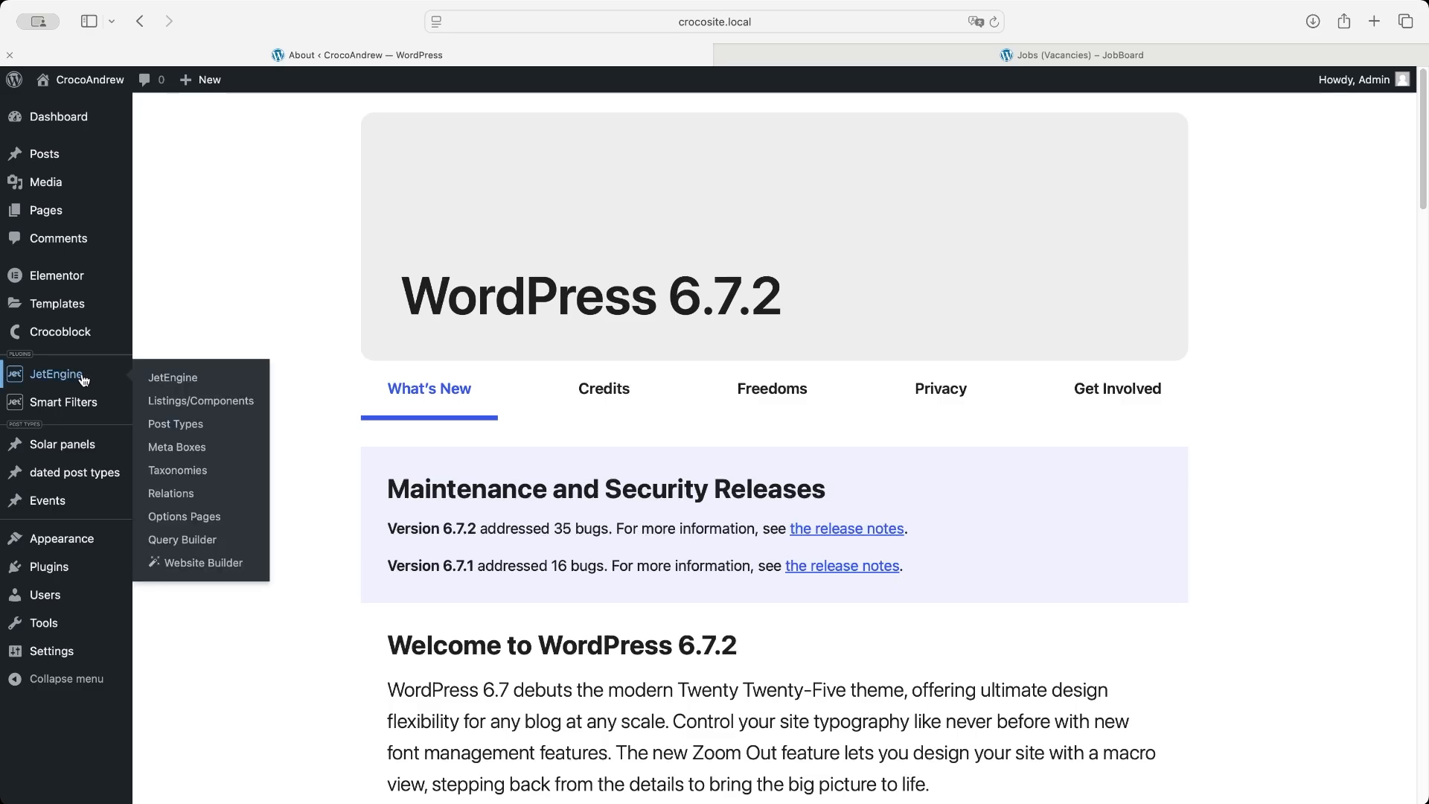
click(161, 375)
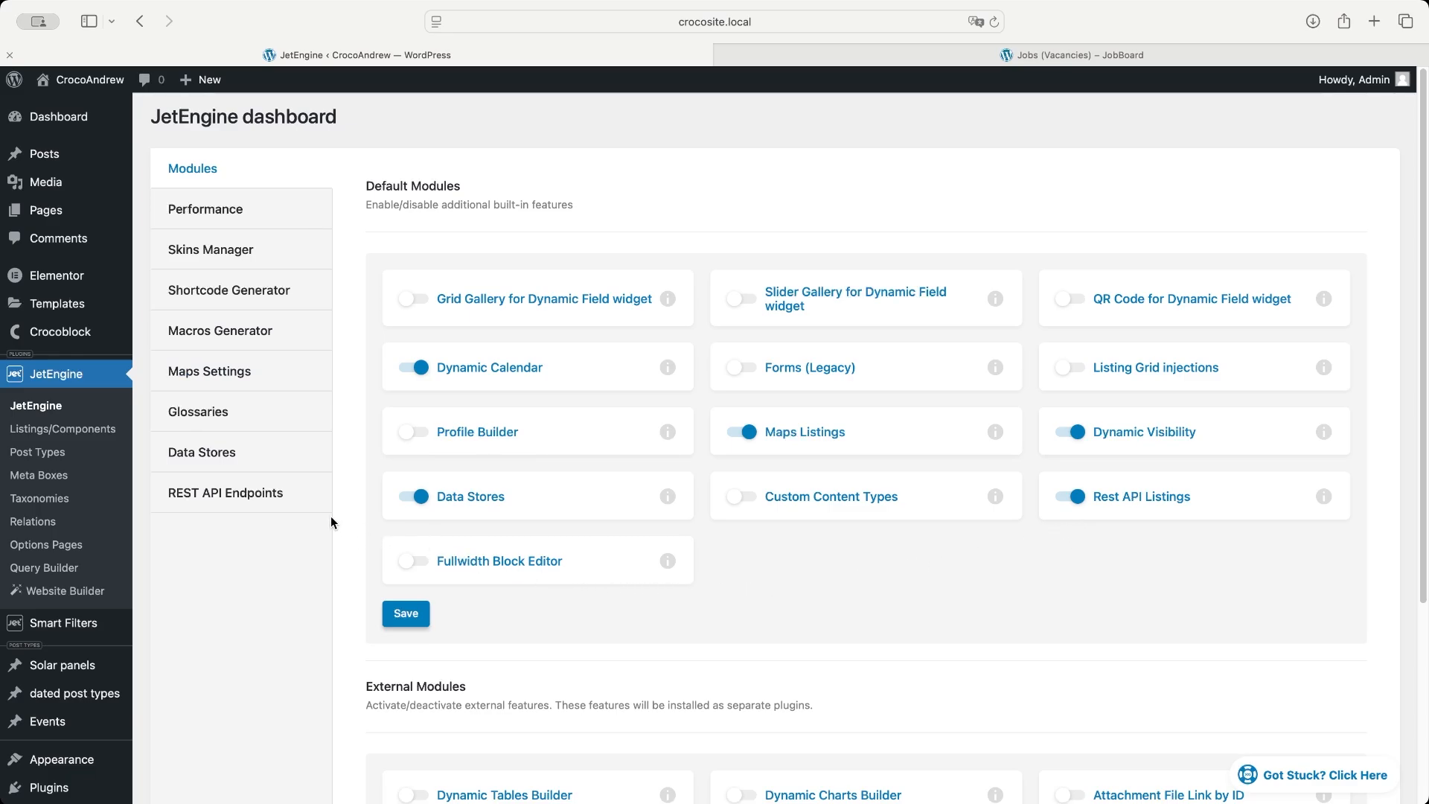
click(278, 494)
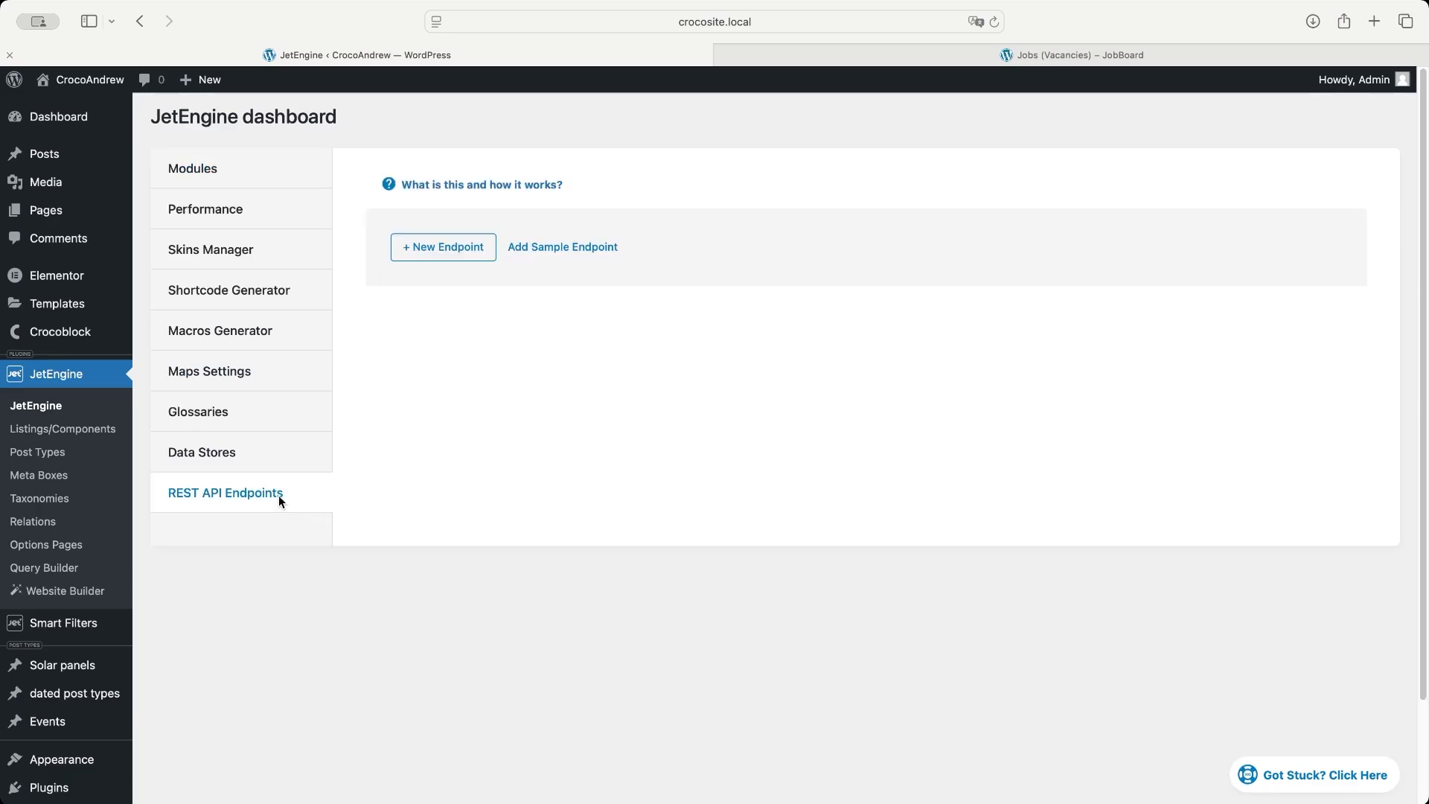
click(448, 248)
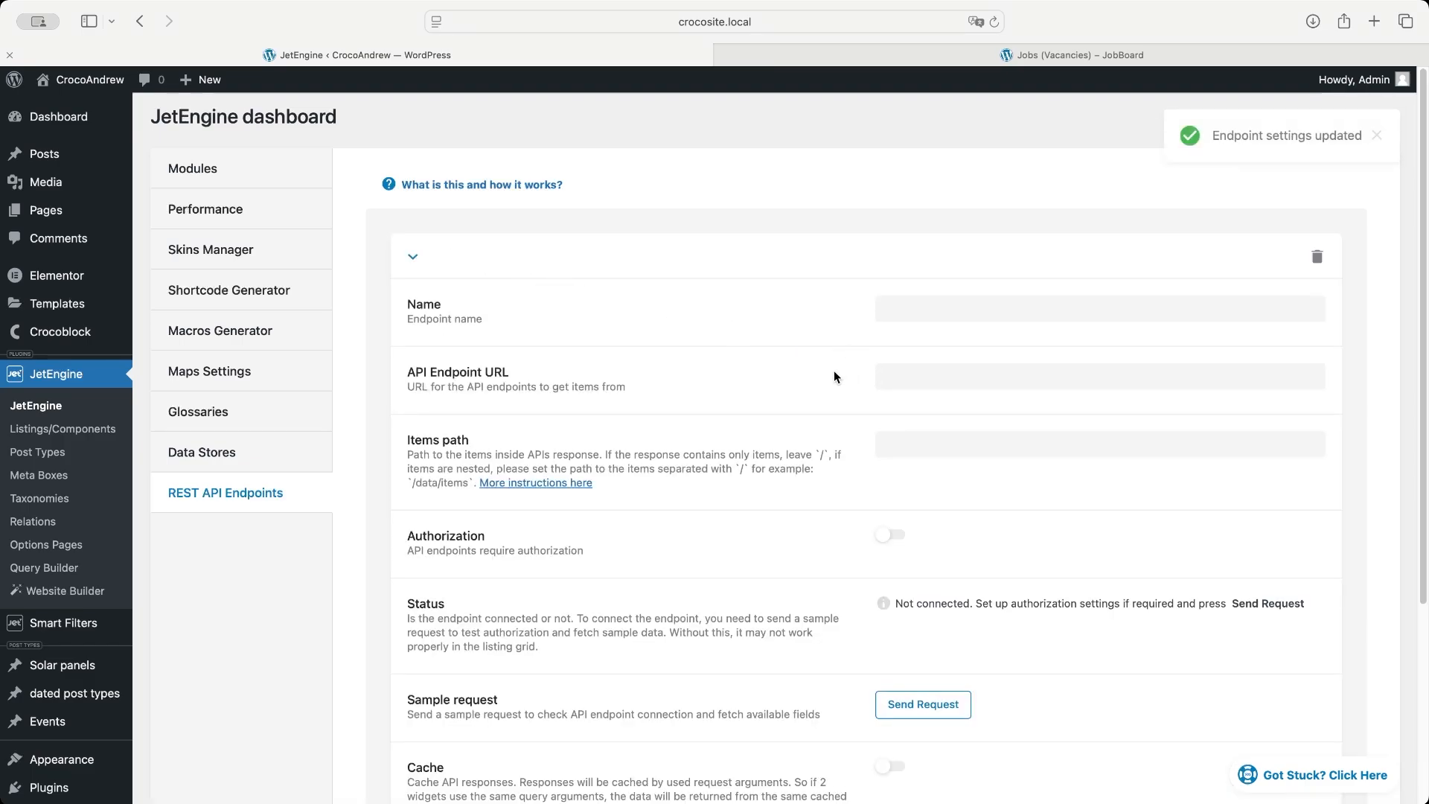
Step: Switch to the Jobs (Vacancies) page and insert wp-json/wp/v2/posts/ before the jobs-vacancies slug in its address
click(976, 55)
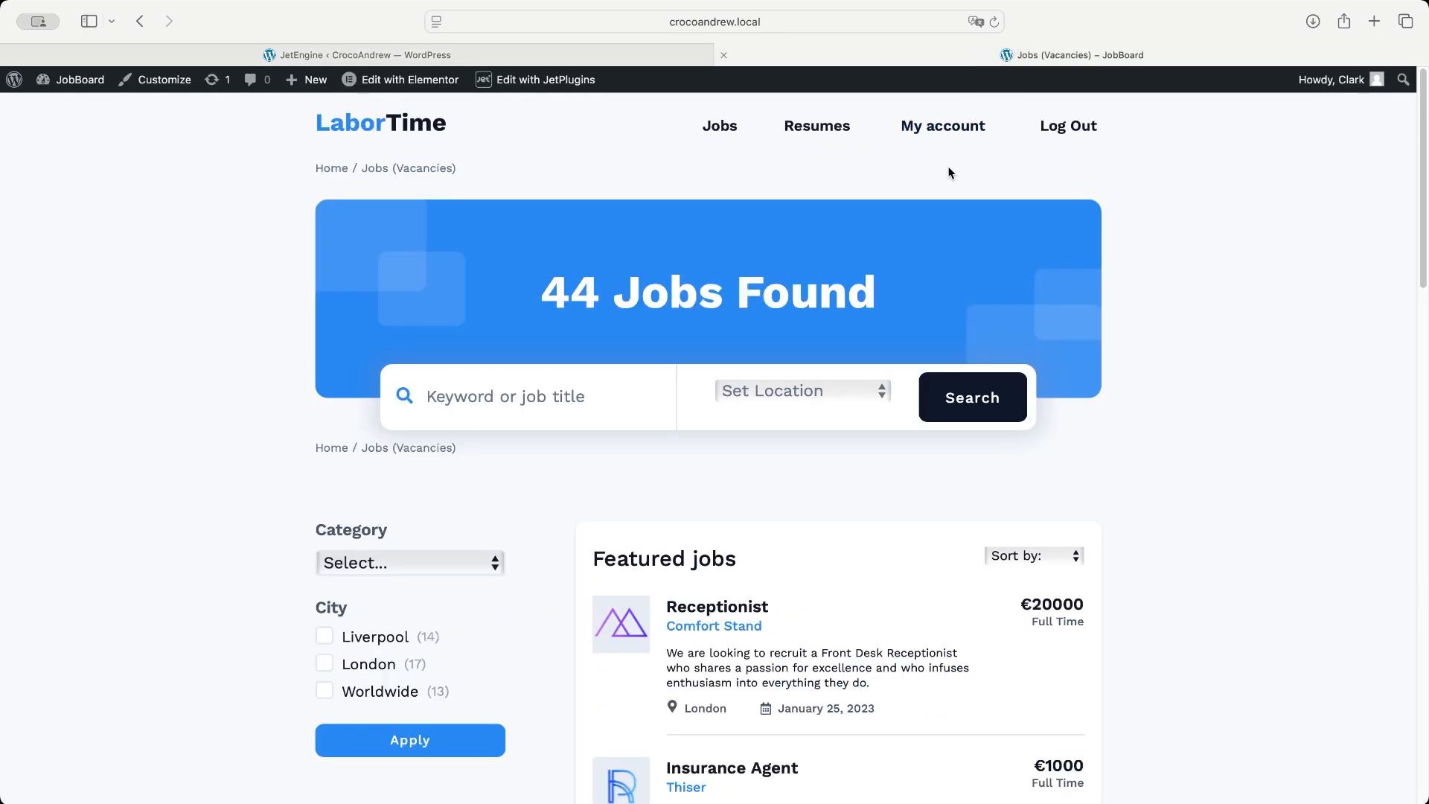
click(845, 22)
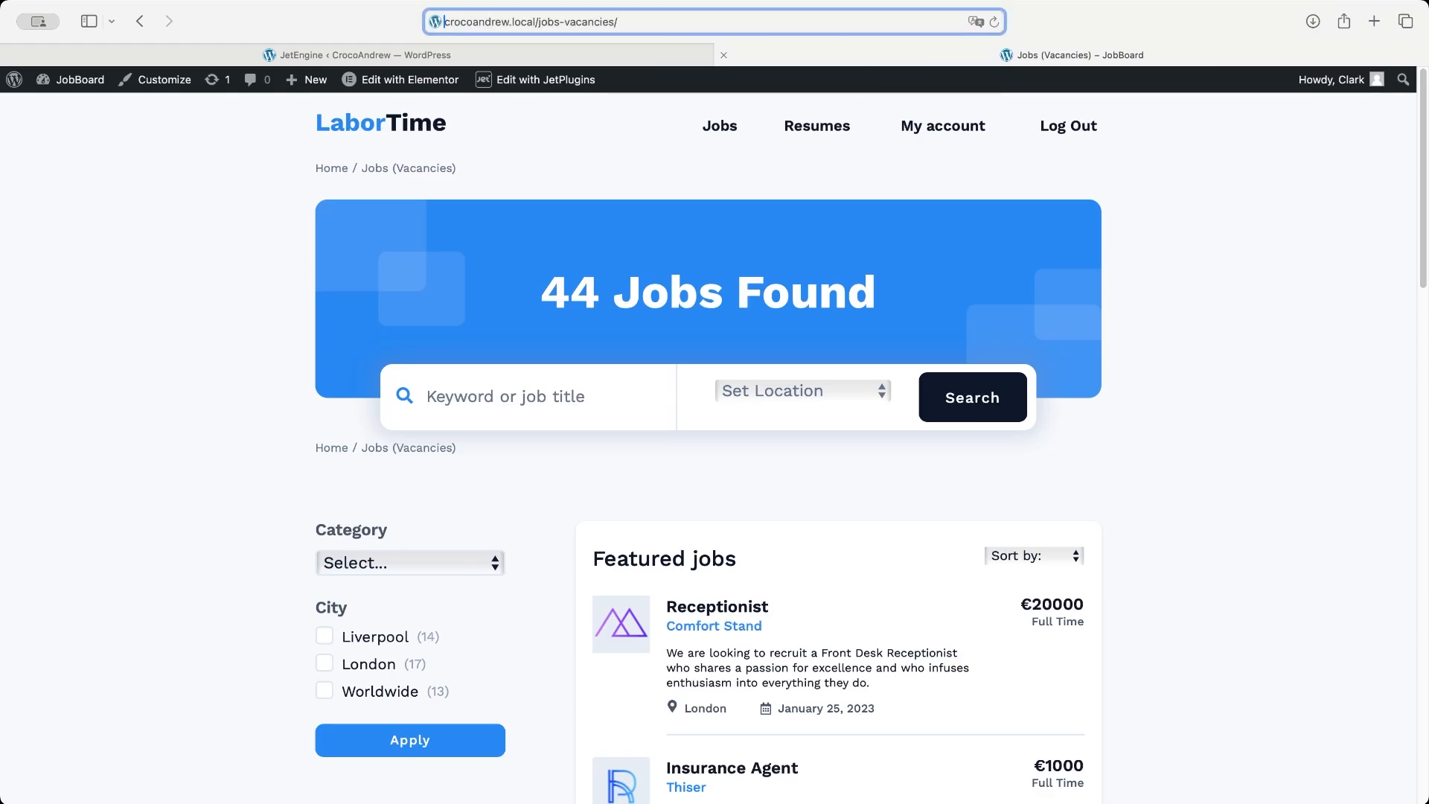
key(Right)
key(Right)
key(Right)
key(Right)
key(Right)
key(Right)
key(Right)
key(Right)
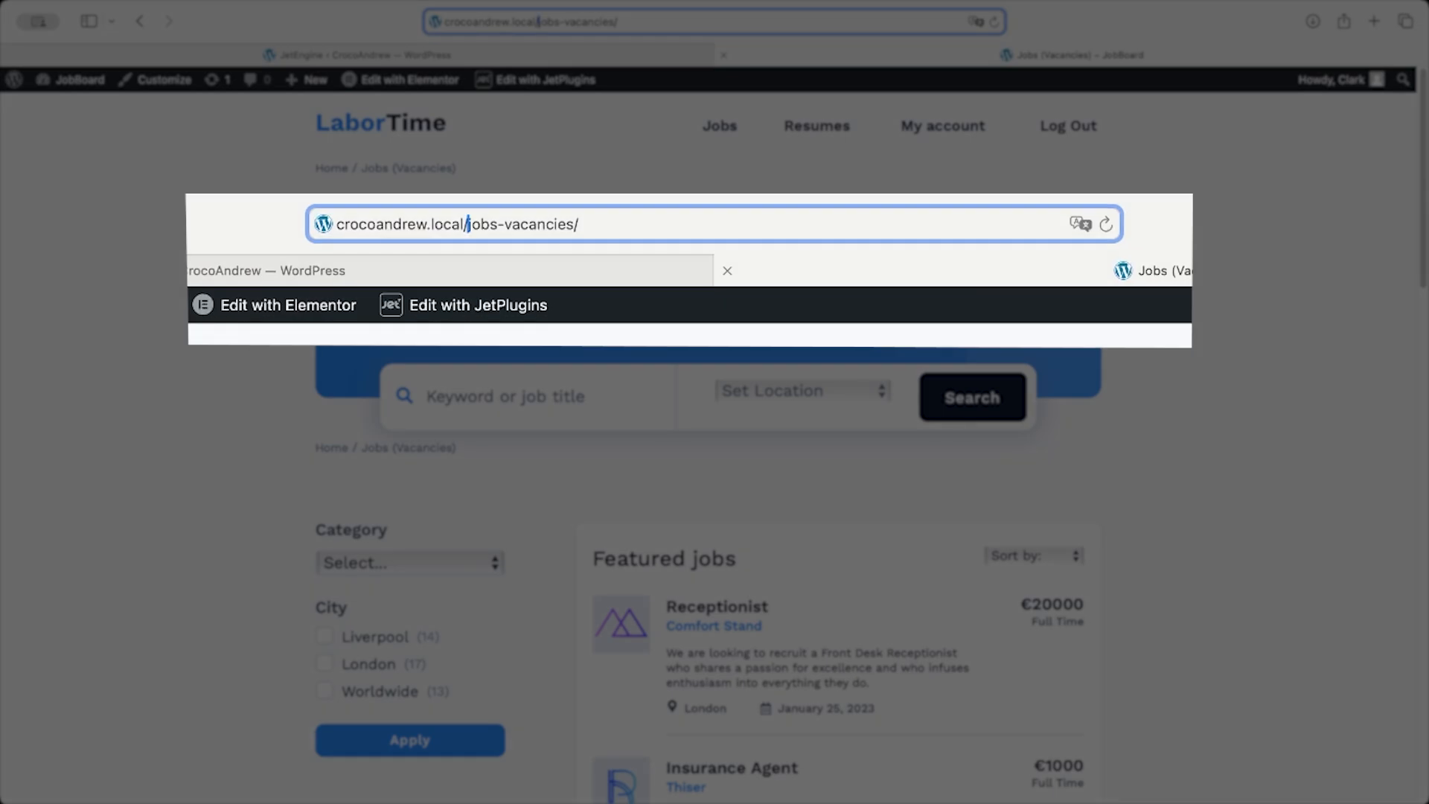
text(wp-json/wp/v2/posts)
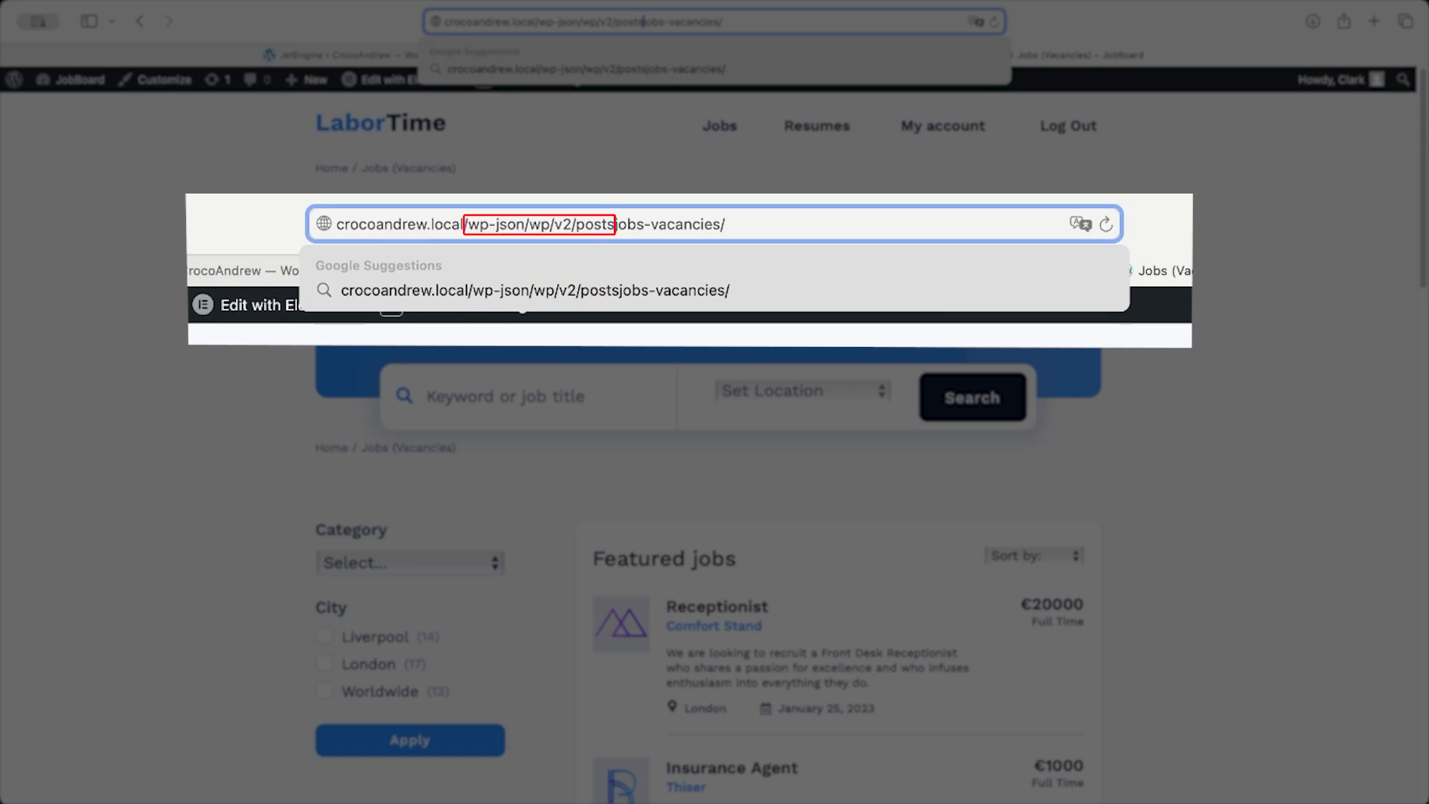
text(/)
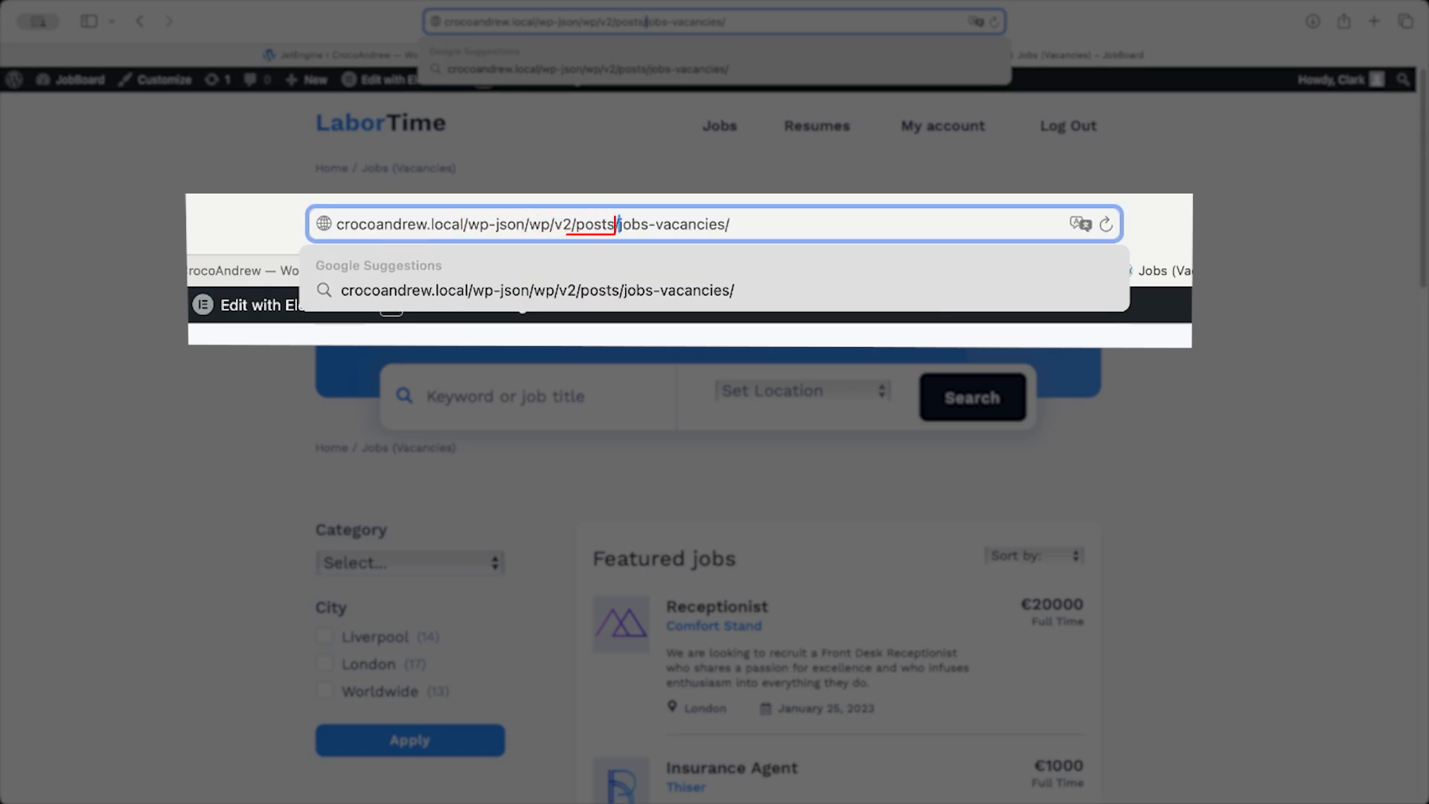
Step: Remove the posts/ segment from the address so the jobs-vacancies slug directly follows wp-json/wp/v2/
key(shift+Left)
key(shift+Left)
key(shift+Left)
key(shift+Left)
key(shift+Left)
key(shift+Left)
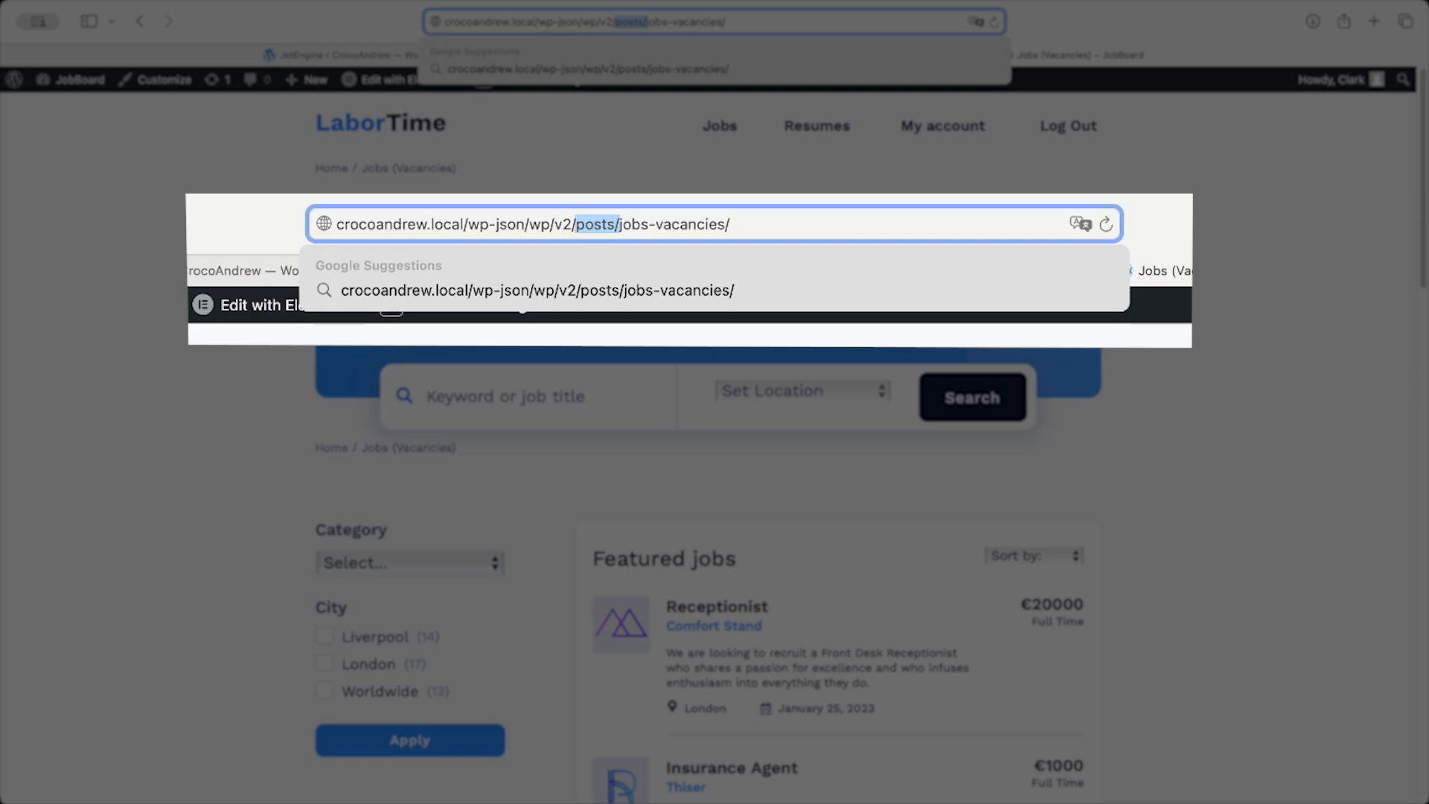
key(BackSpace)
Step: Highlight the jobs-vacancies post type slug in the address
key(shift+Right)
key(shift+Right)
key(shift+Right)
key(shift+Right)
key(shift+Right)
key(shift+Right)
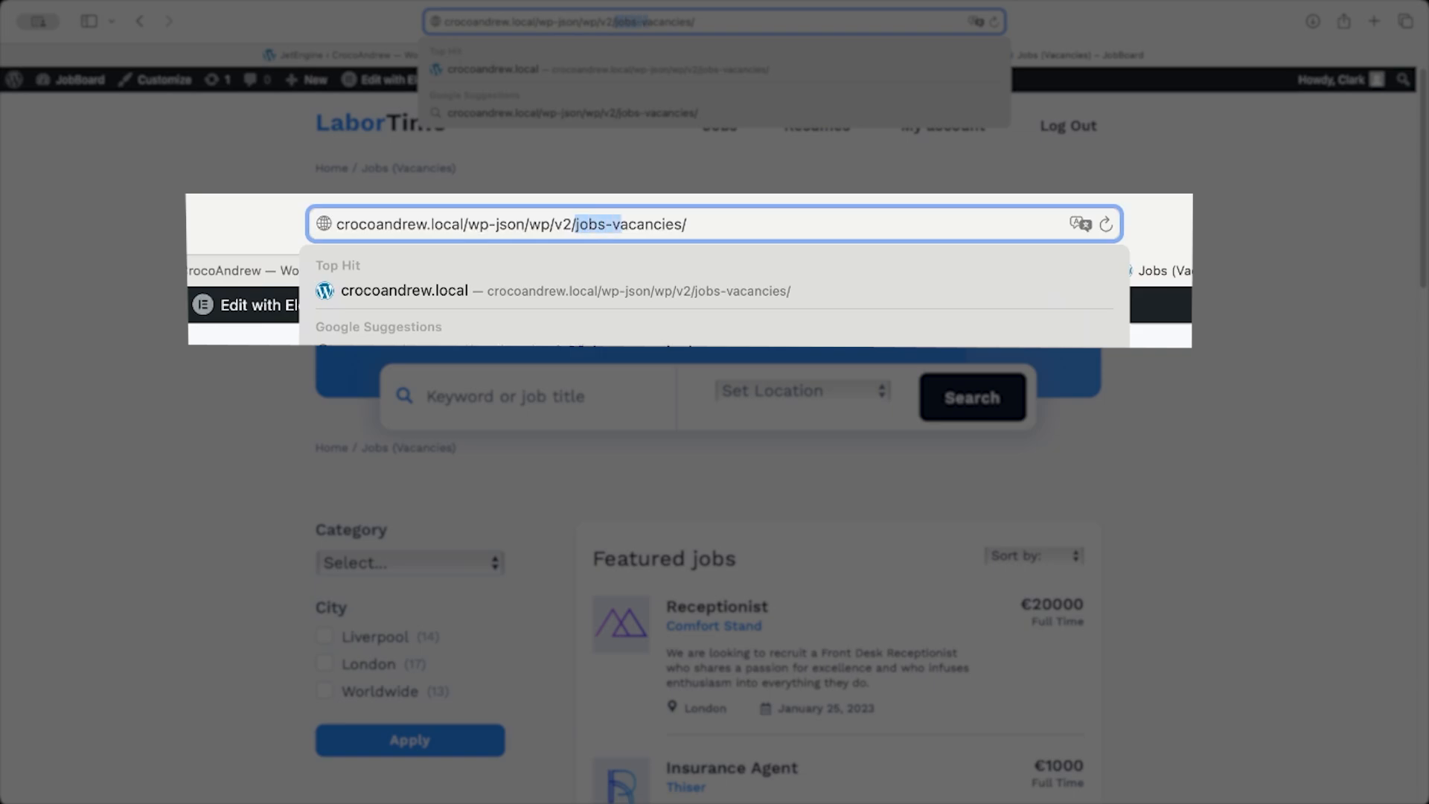
key(shift+Right)
key(shift+Right)
key(shift+Right)
key(shift+Right)
key(shift+Right)
key(shift+Right)
key(shift+Right)
key(shift+Right)
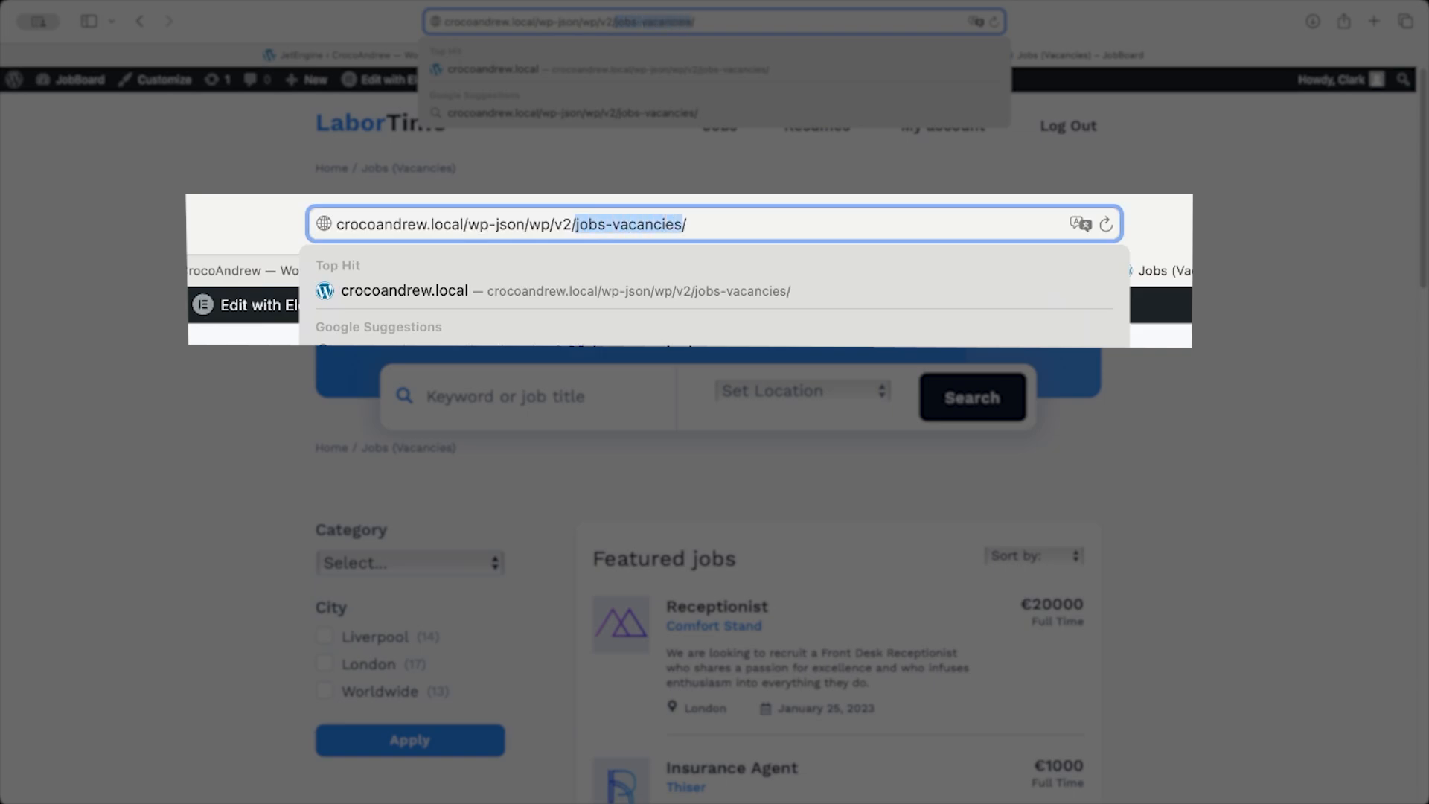
Step: Copy the full address crocoandrew.local/wp-json/wp/v2/jobs-vacancies/, then load it and highlight the first job's vacancy-type entry in the JSON response
key(super+a)
key(super+c)
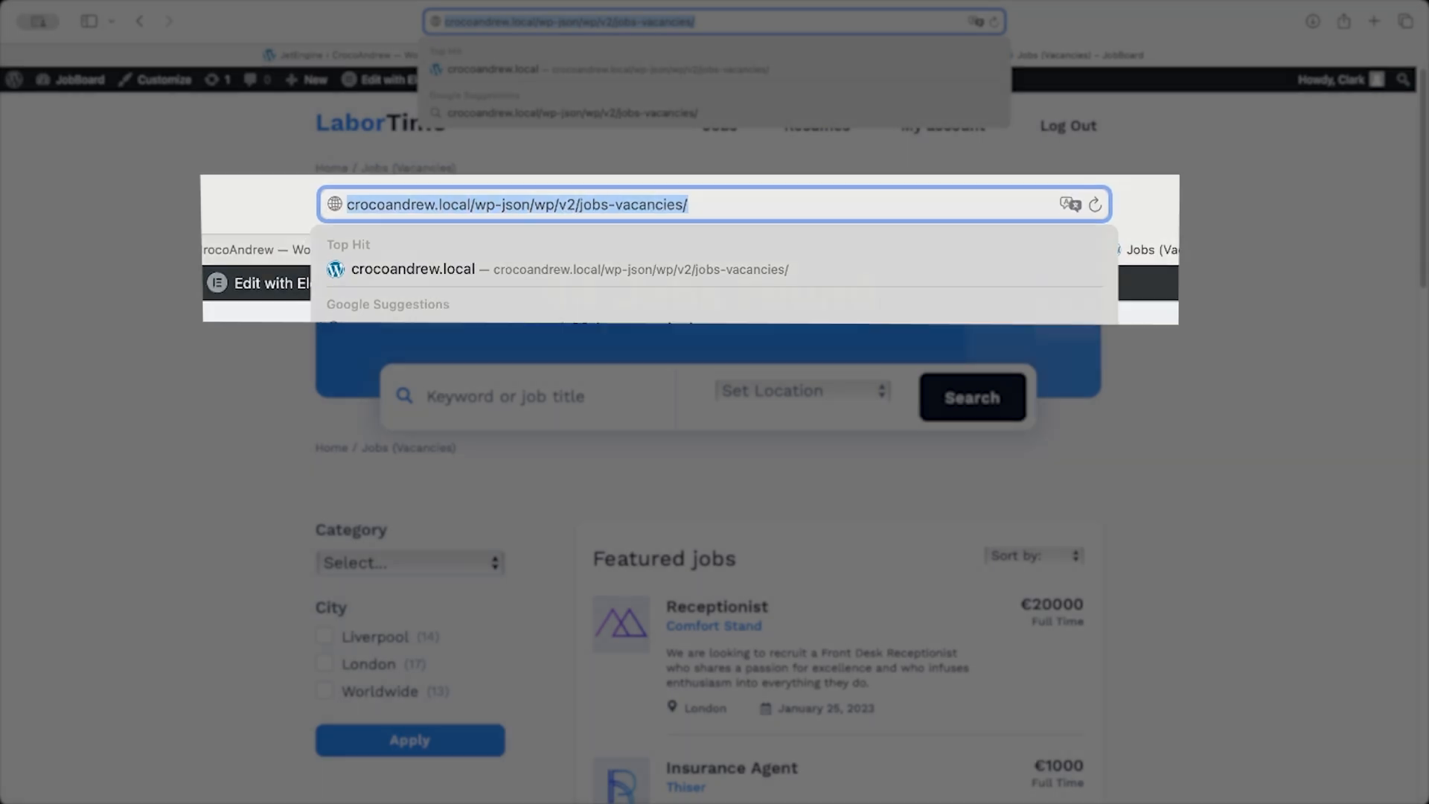
key(Return)
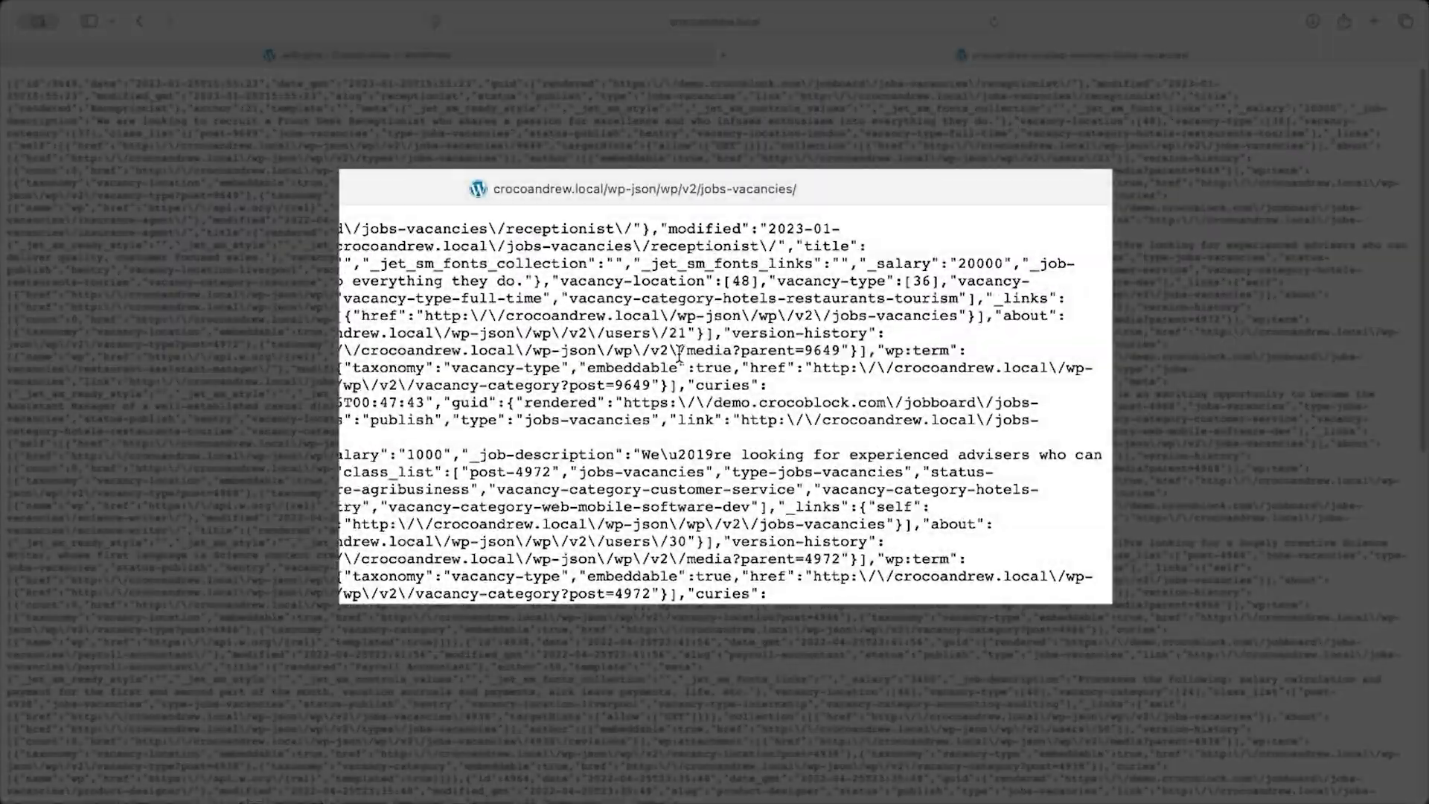
drag(1175, 121, 1288, 121)
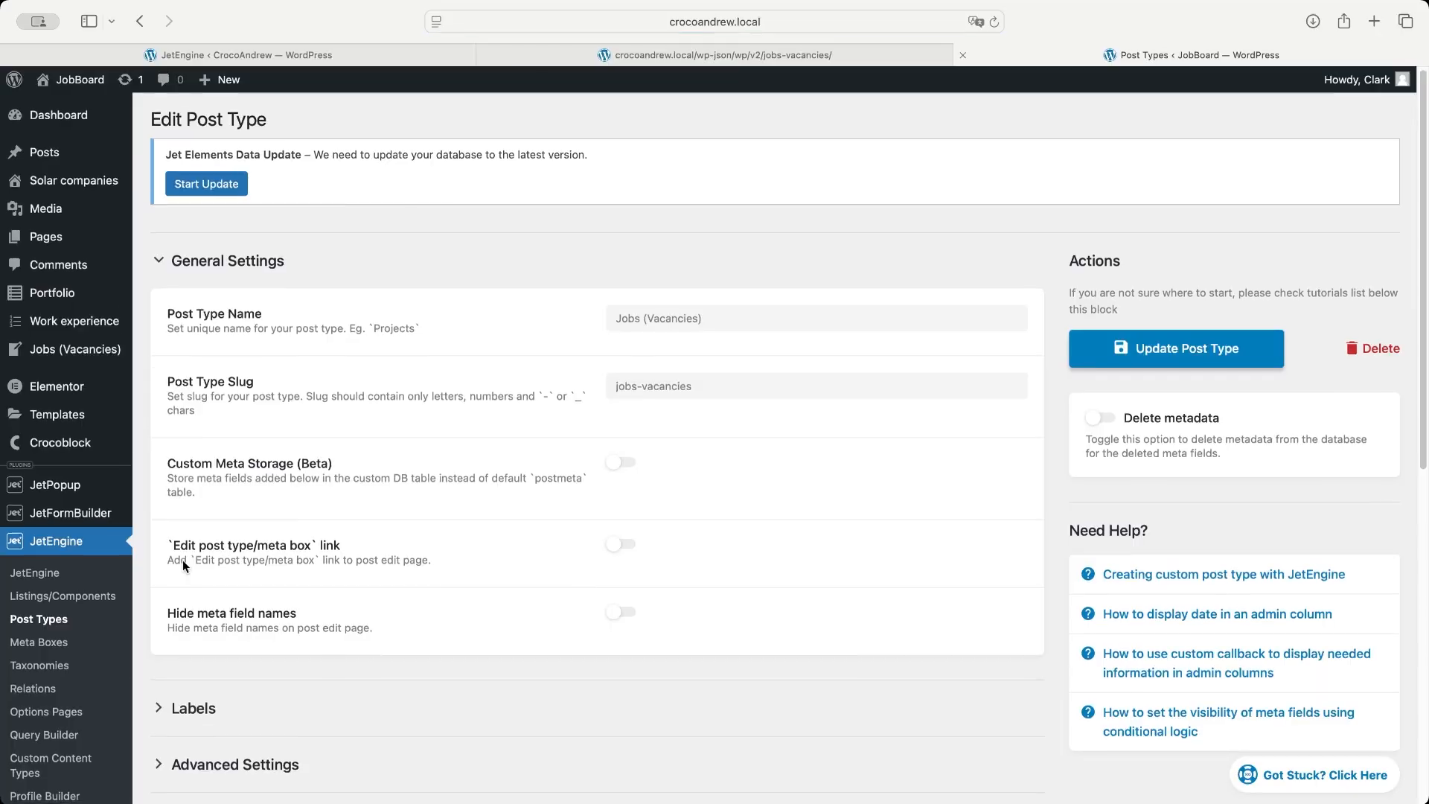
Step: Check the Show in Rest API option in the advanced settings of the Jobs (Vacancies) post type
scroll(182, 560, down, 5)
click(185, 566)
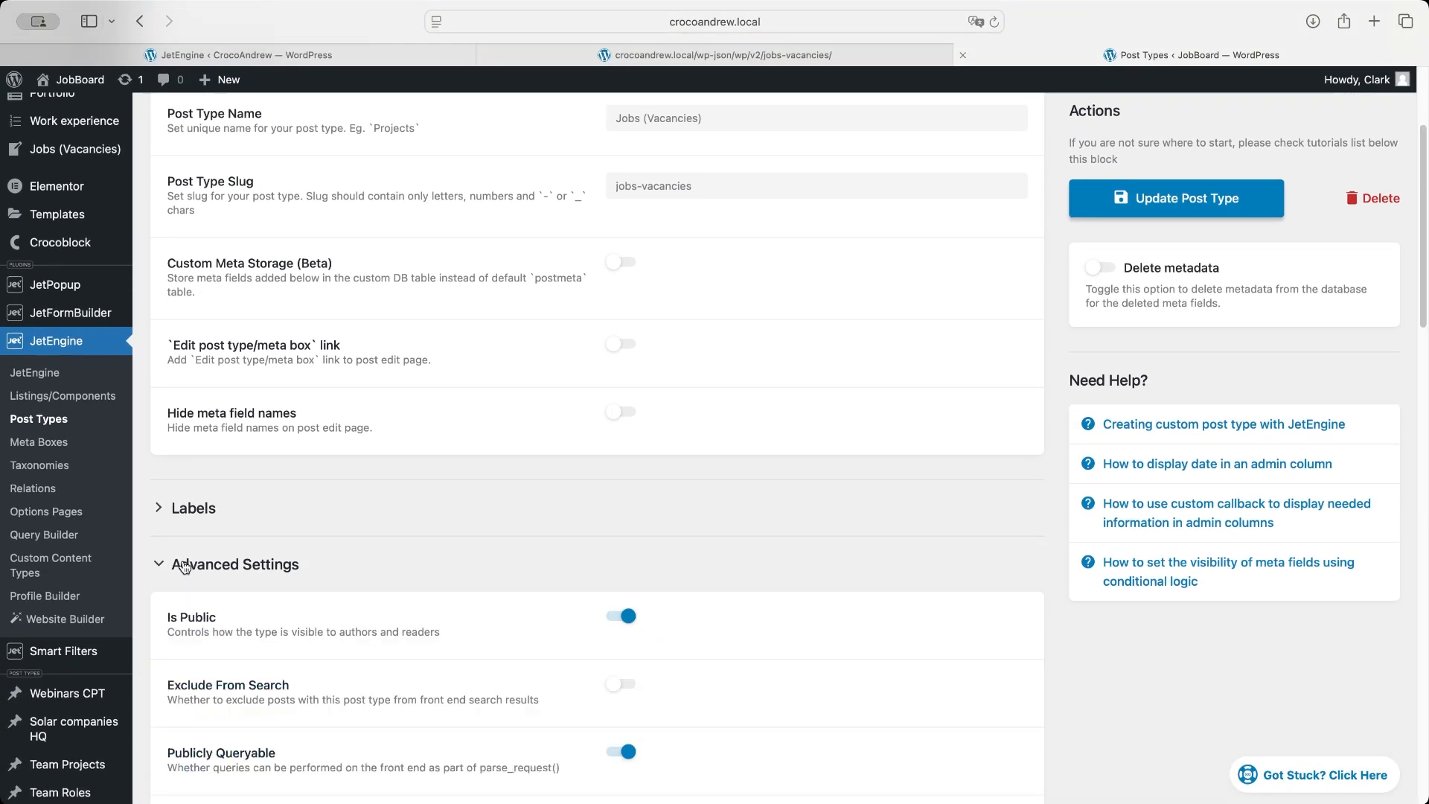
scroll(185, 567, down, 10)
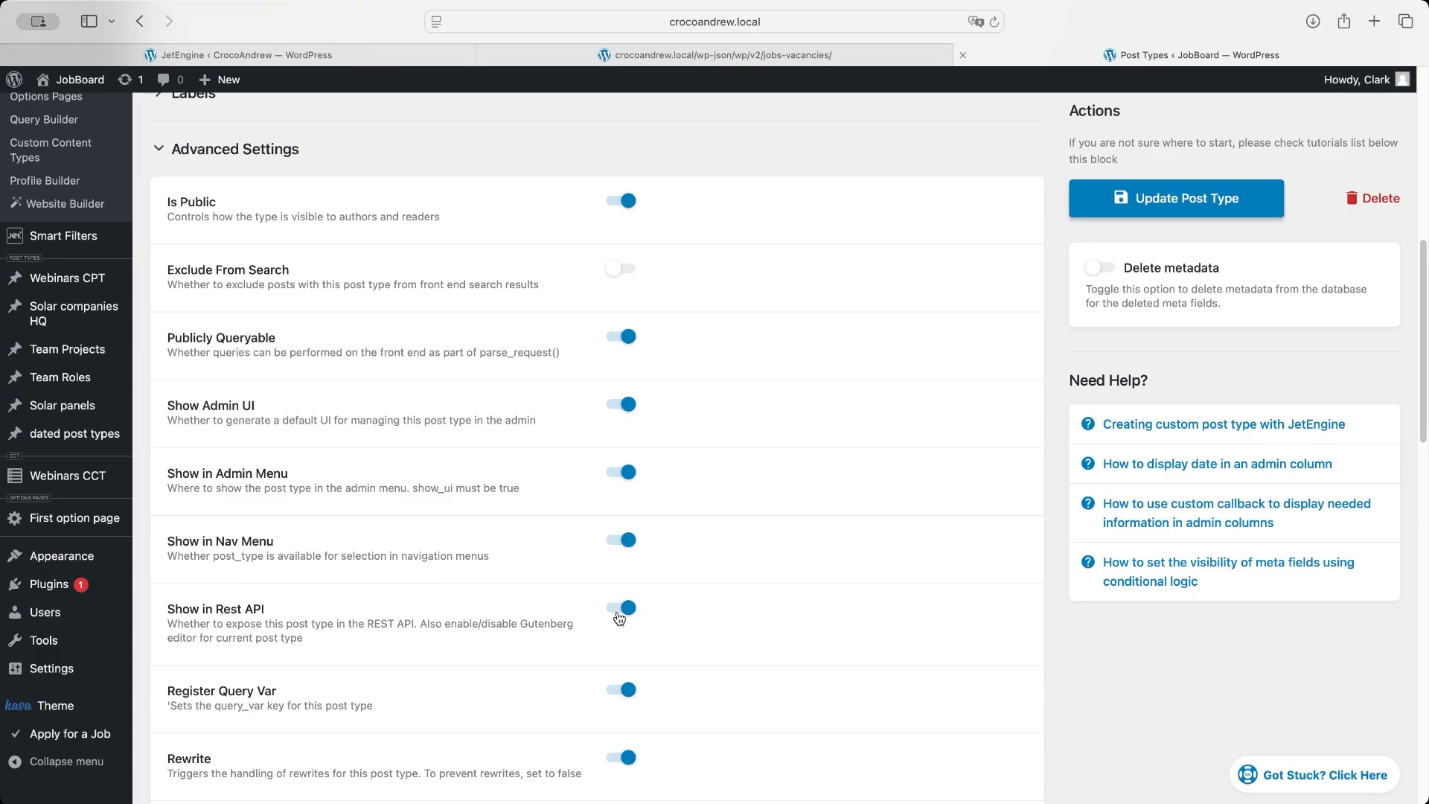
Step: Expand the Salary meta field of the post type and check its Show in Rest API option
scroll(618, 618, down, 8)
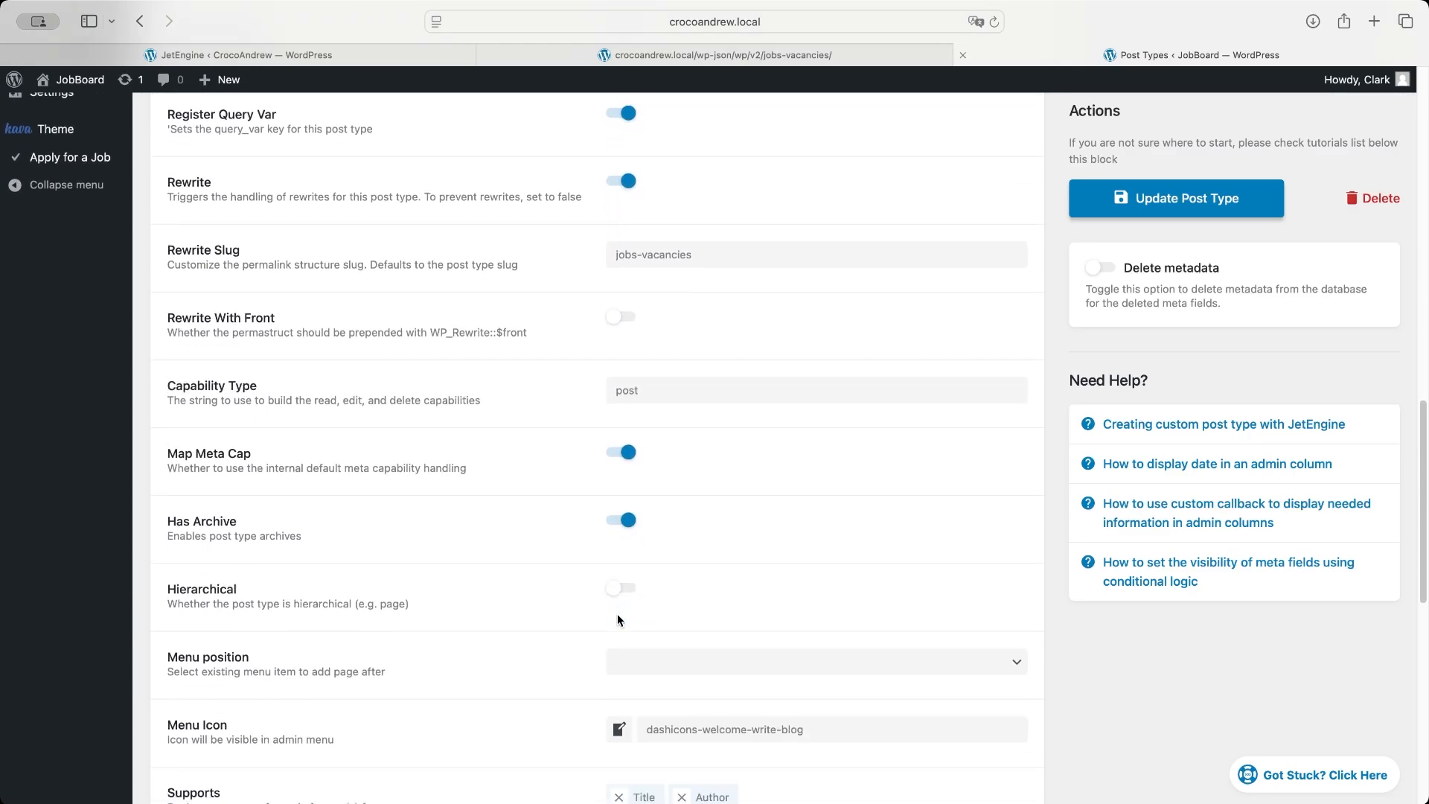
scroll(618, 619, down, 8)
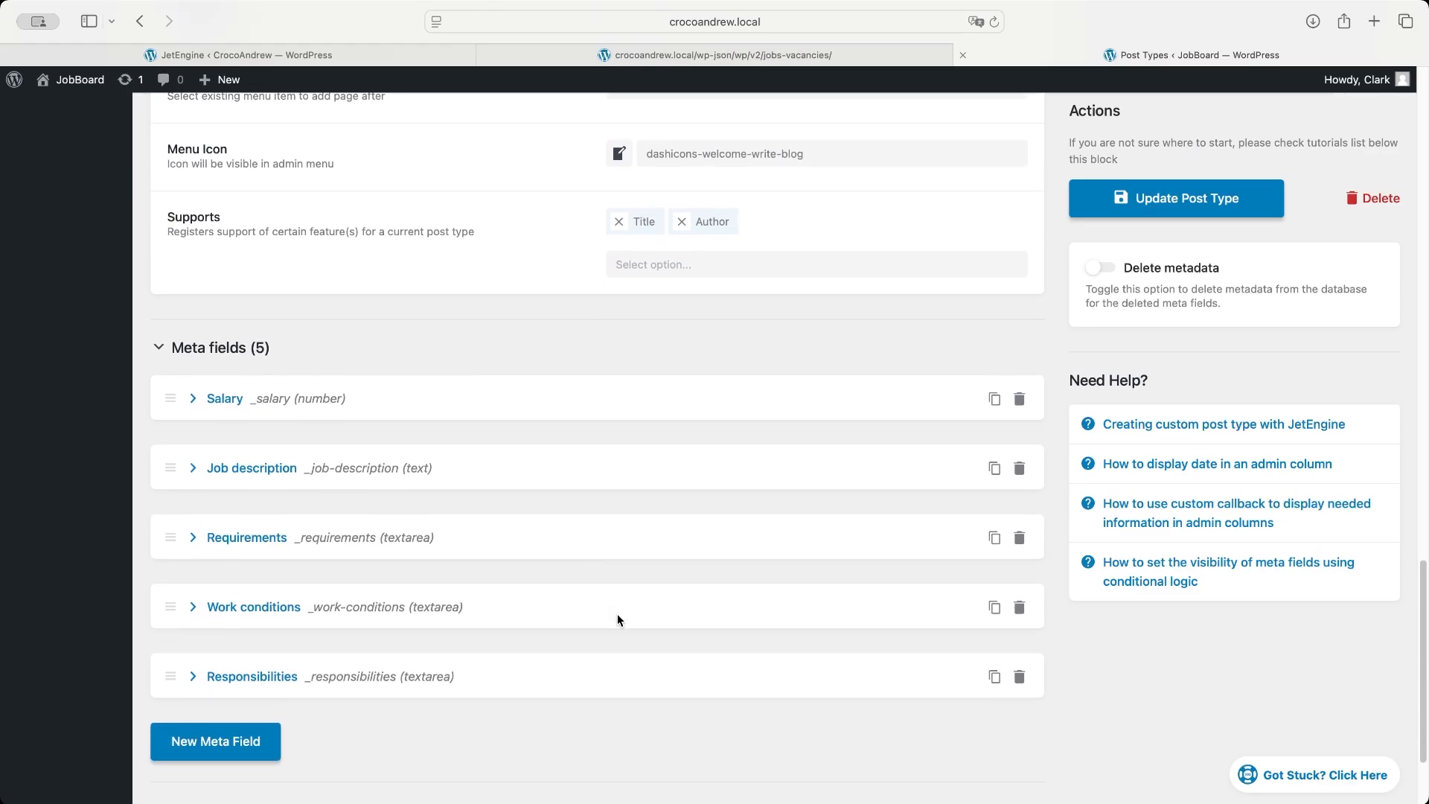
click(233, 404)
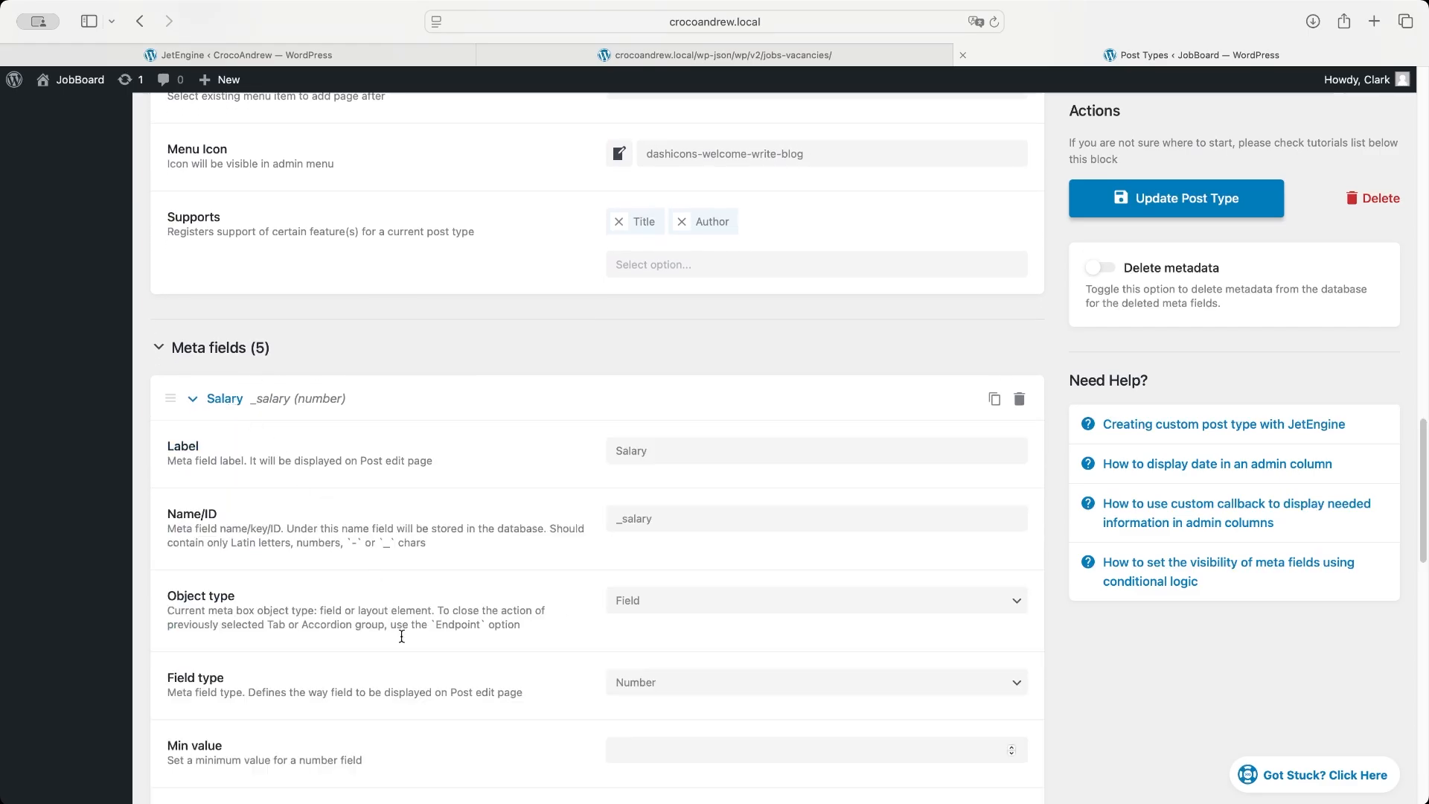
scroll(414, 686, down, 4)
scroll(415, 686, down, 6)
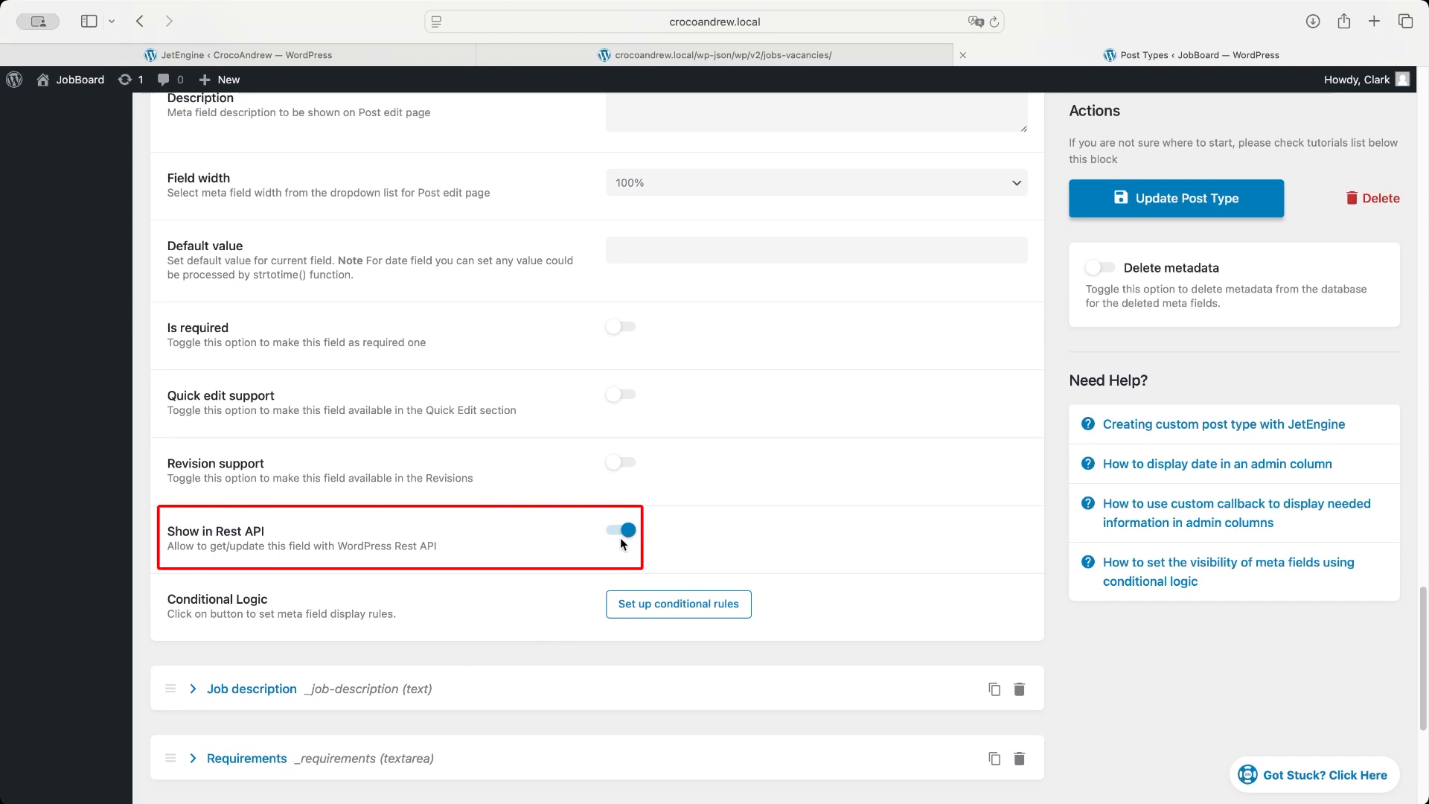
Step: Return to the jobs-vacancies JSON response and highlight the _salary entry of the first job
click(801, 55)
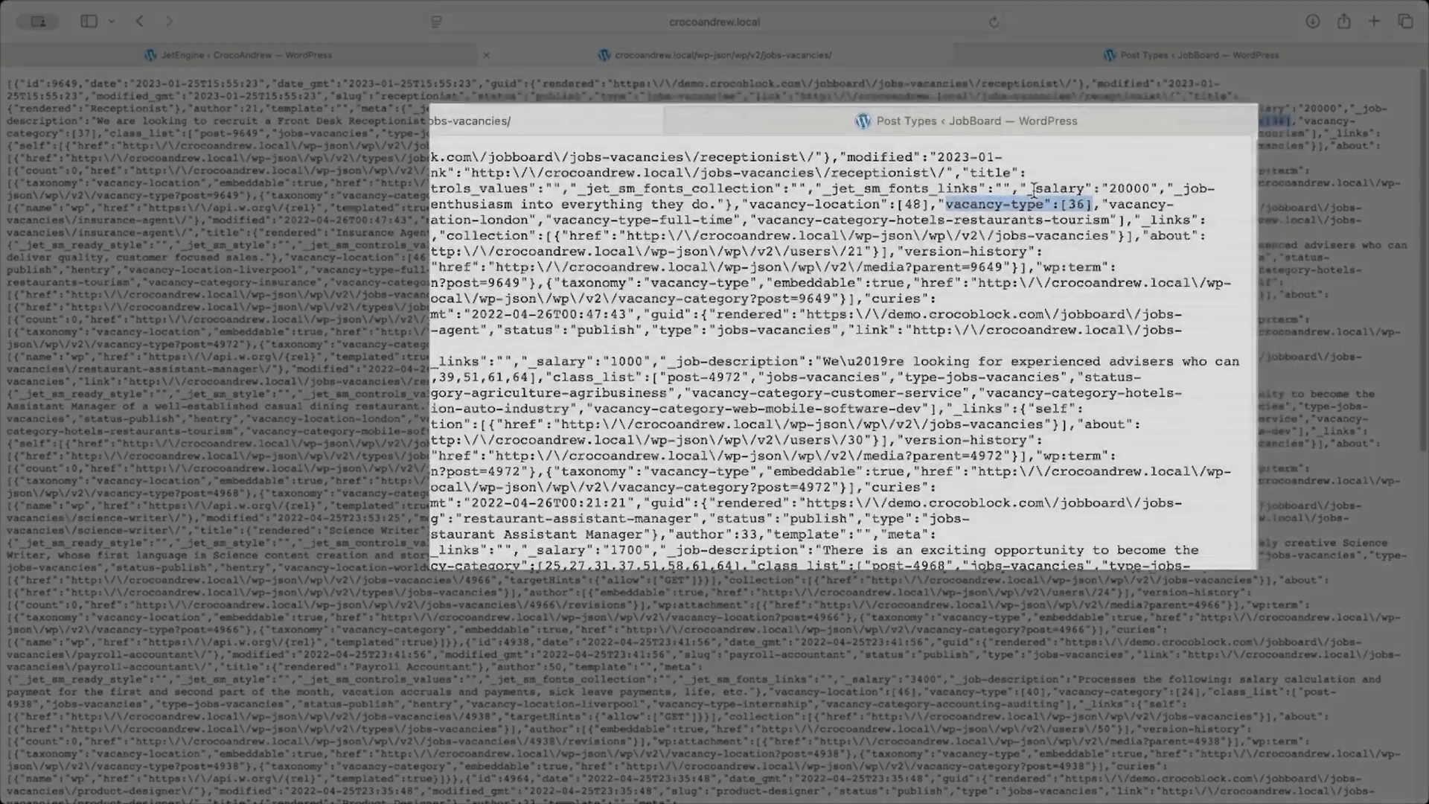
drag(1240, 109, 1340, 109)
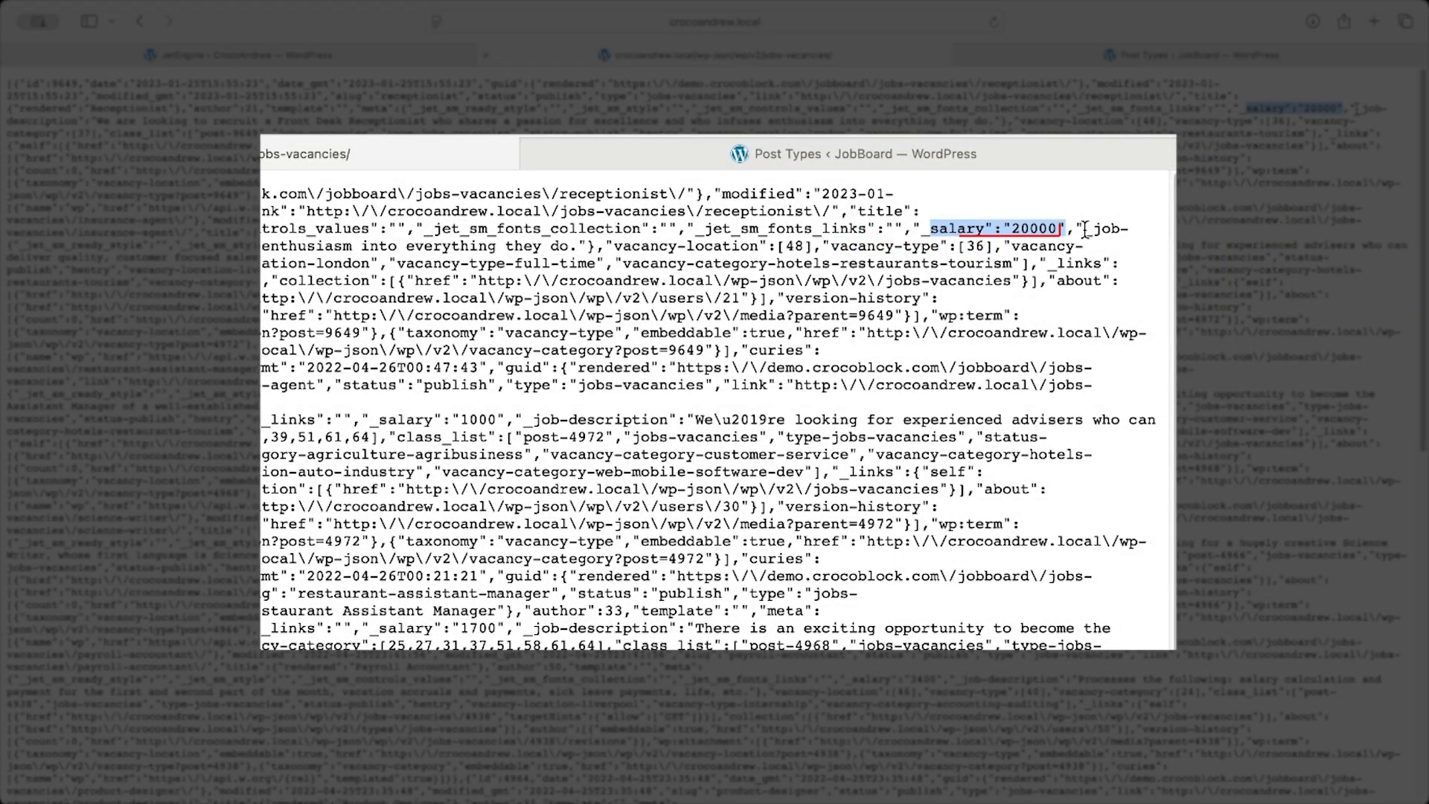
click(1355, 108)
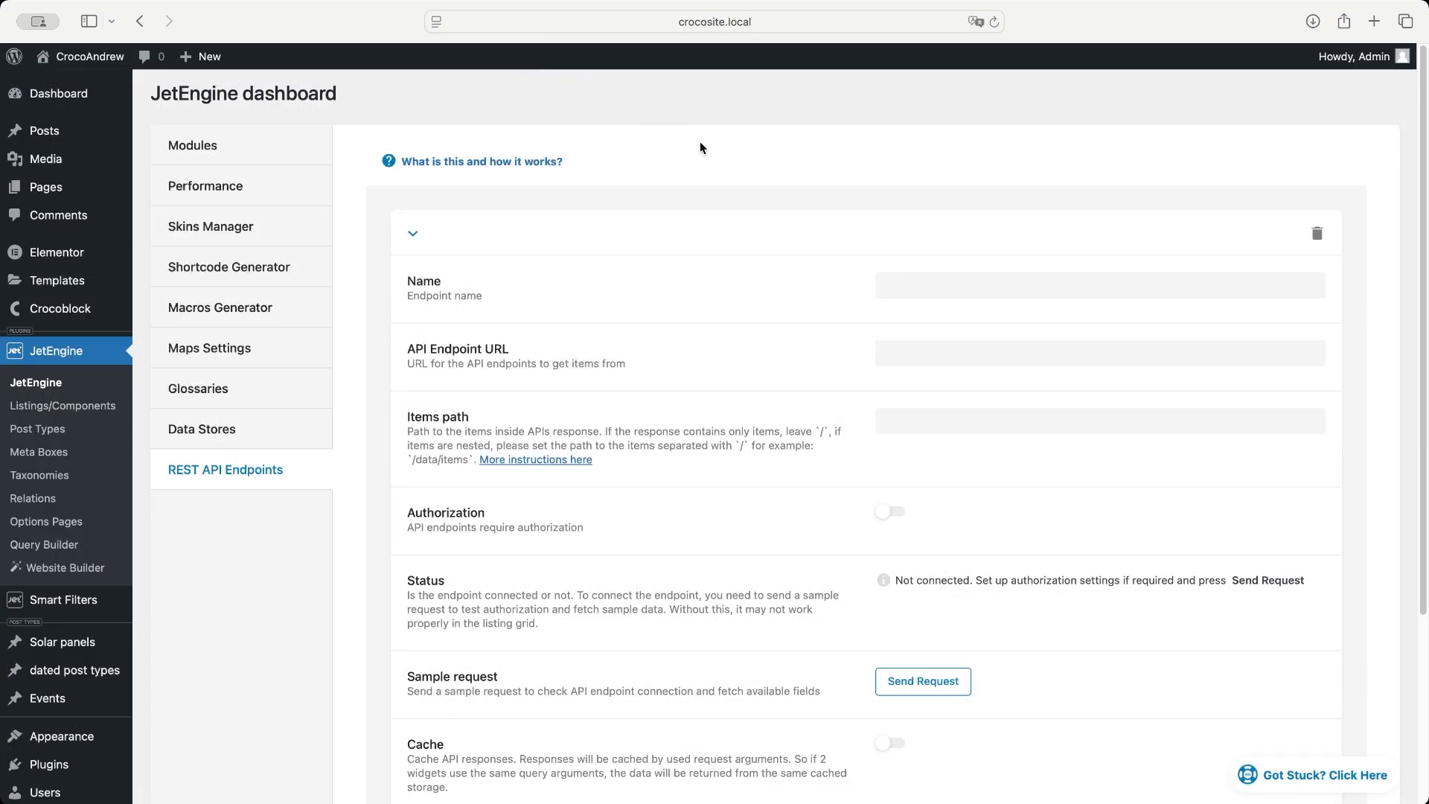
click(890, 285)
text(jobs rest api)
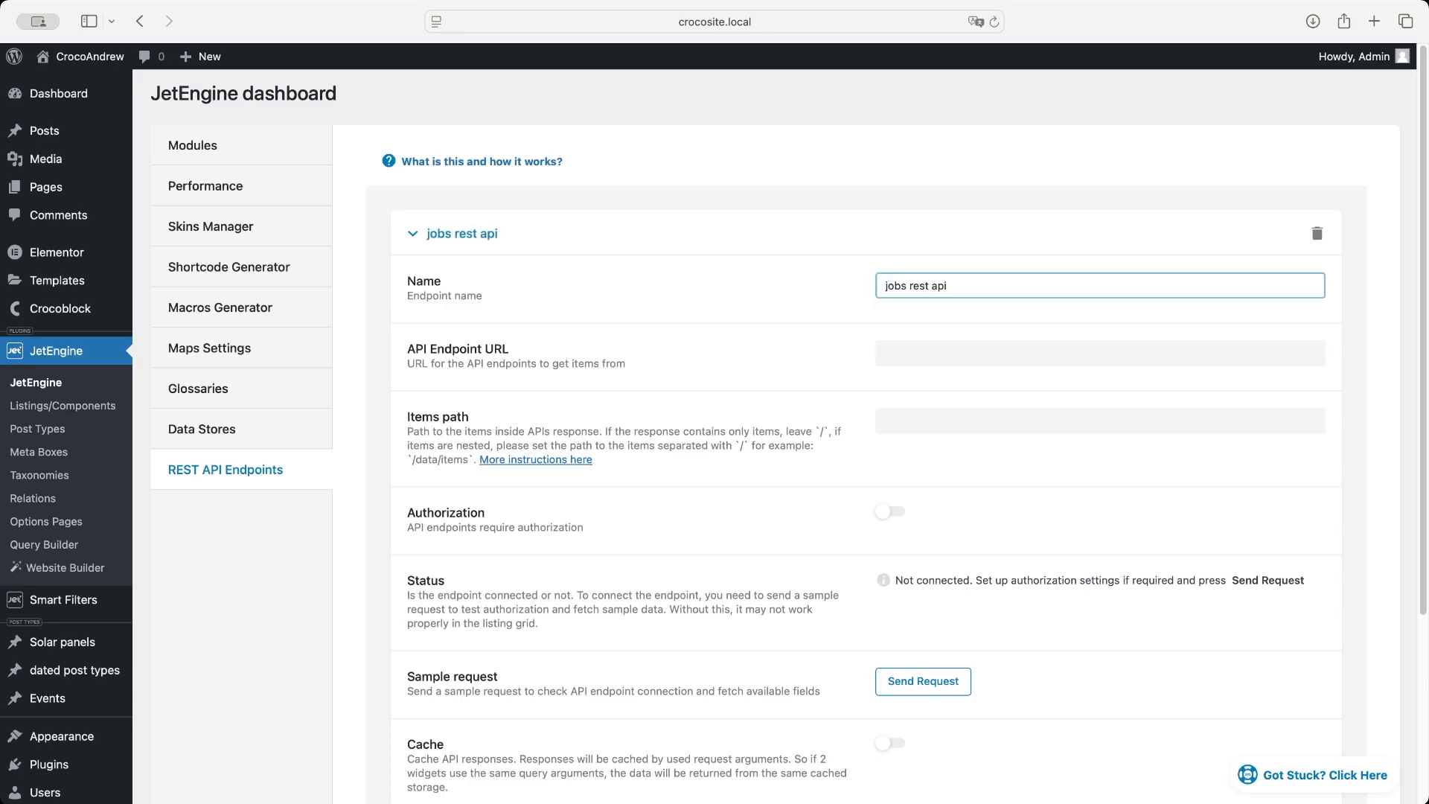
click(903, 353)
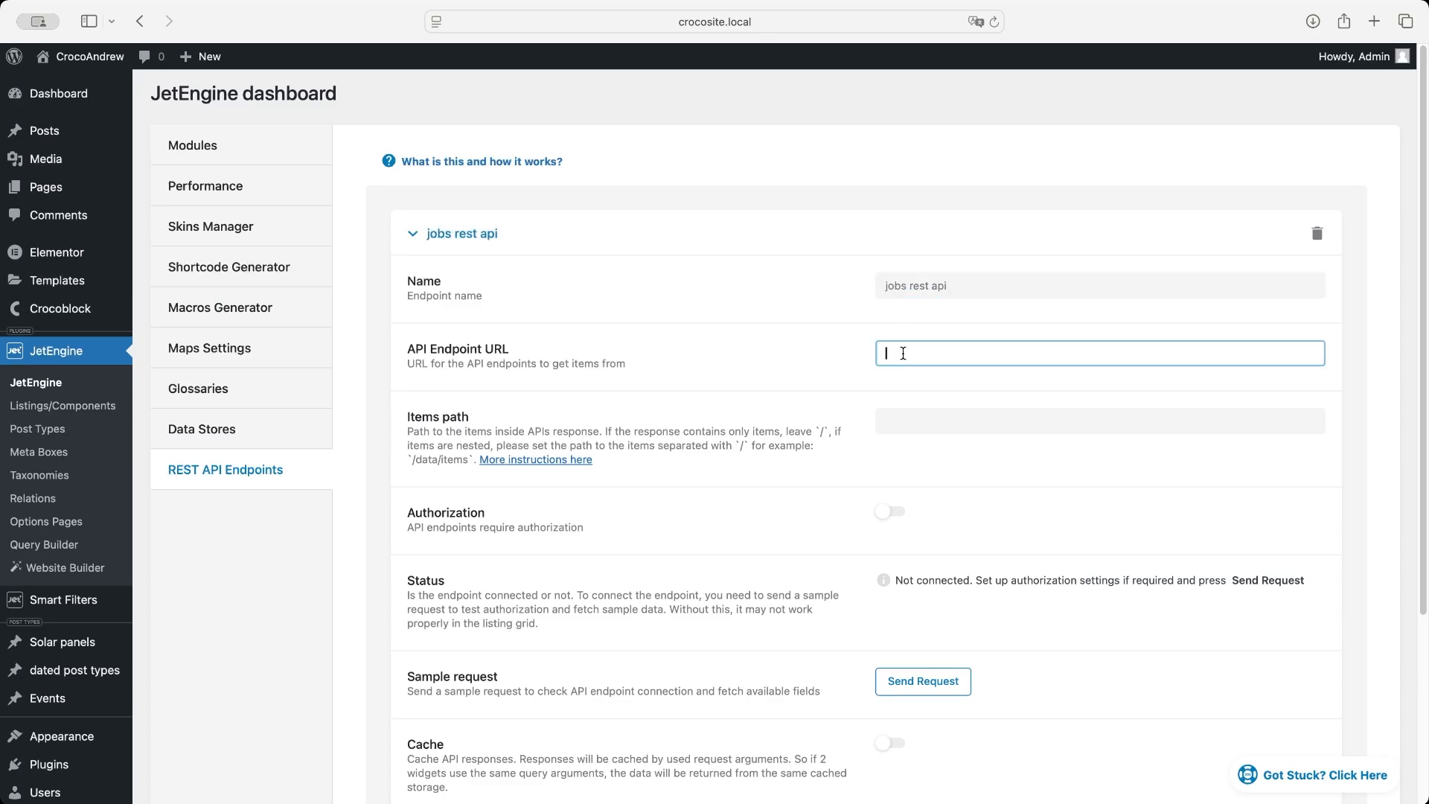
key(super+v)
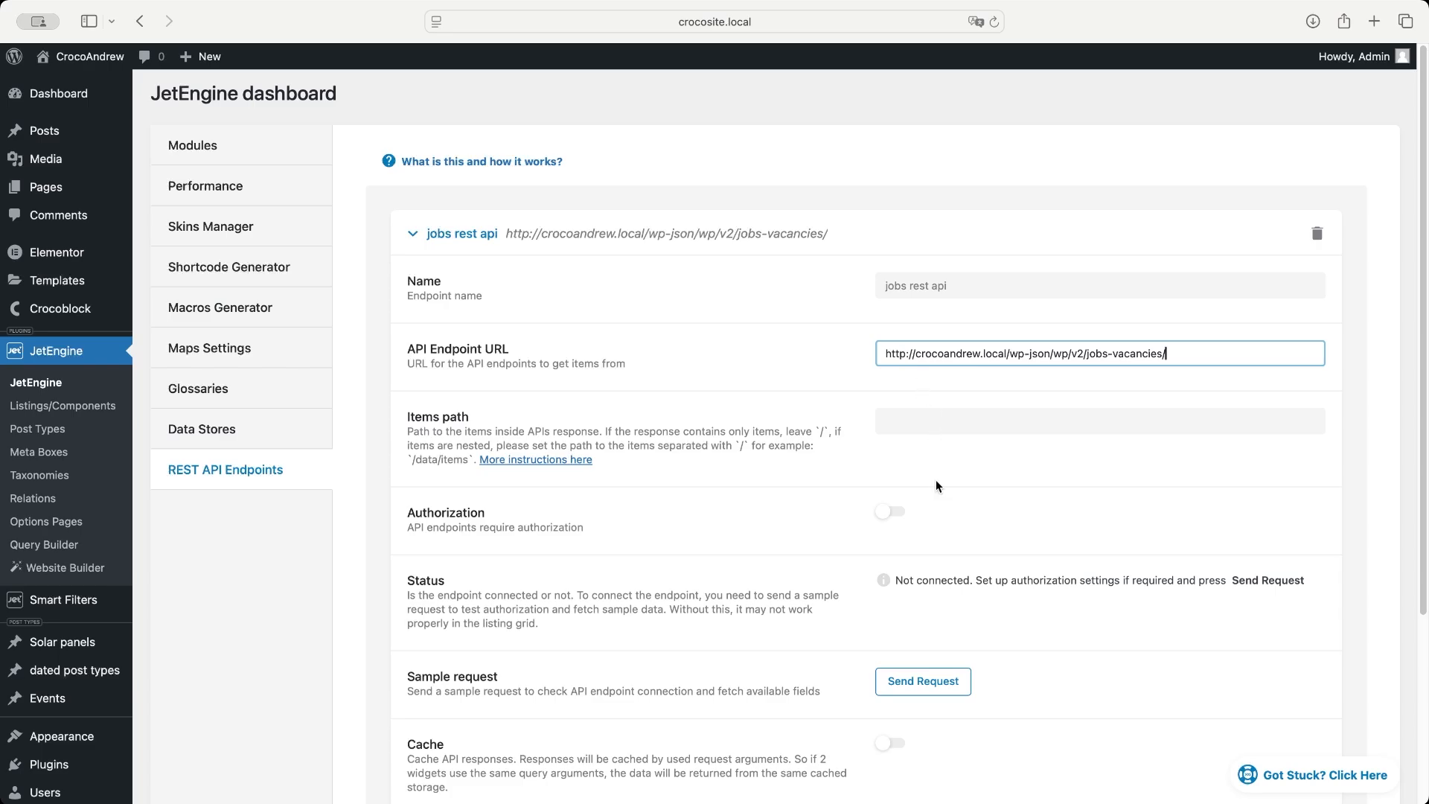
click(928, 687)
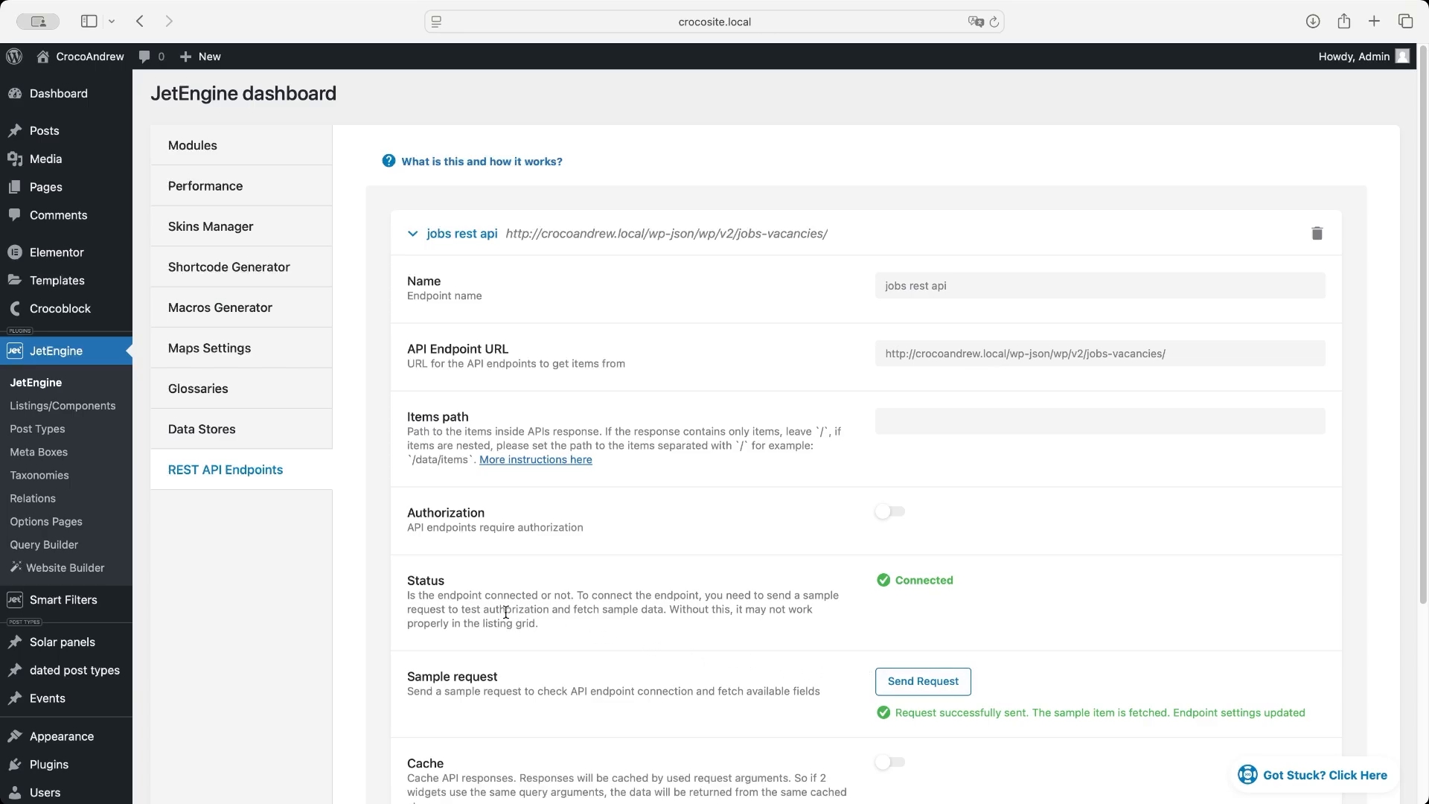
Step: Start a new Query Builder query named jobs rest api query with REST API Query as its type
click(87, 548)
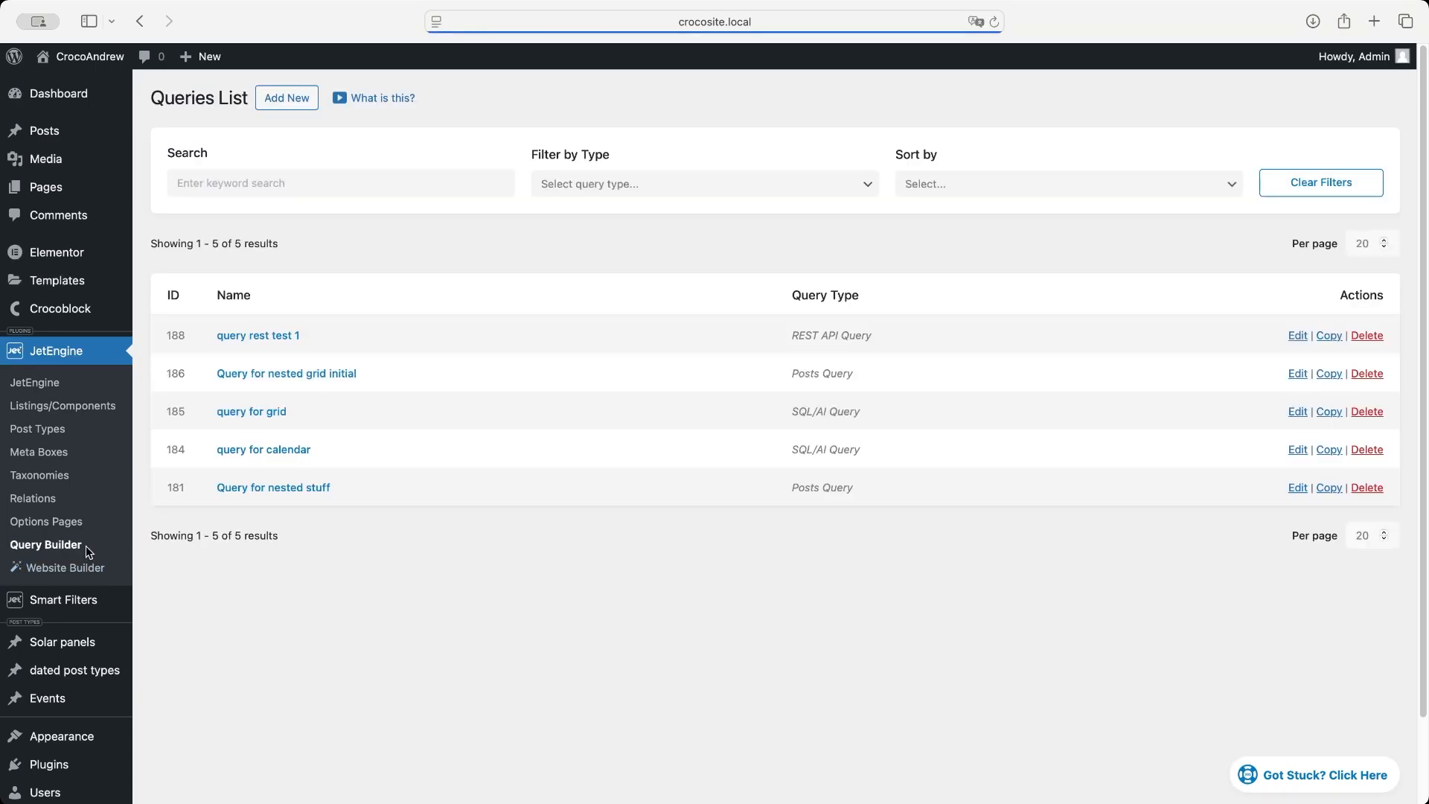
click(300, 99)
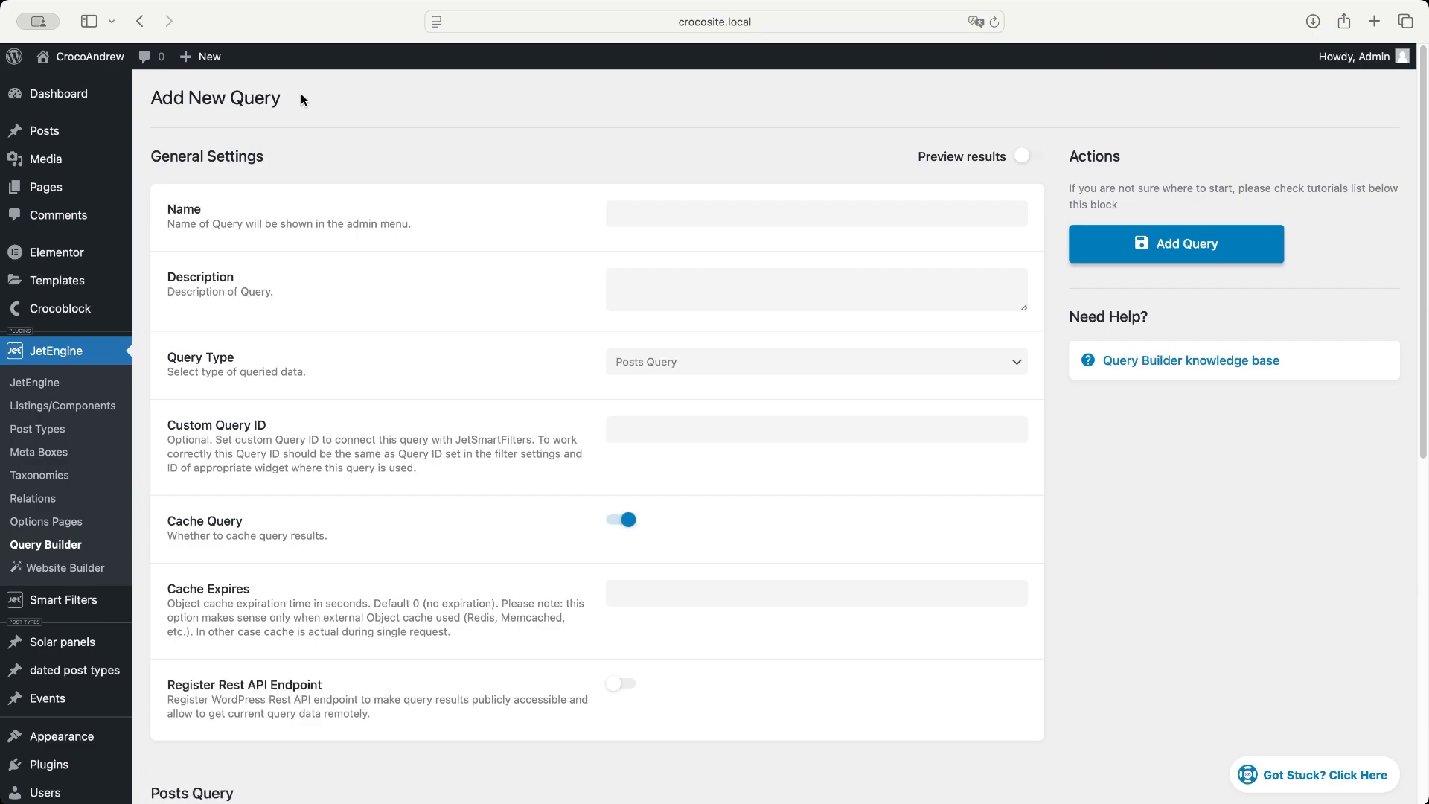
click(623, 214)
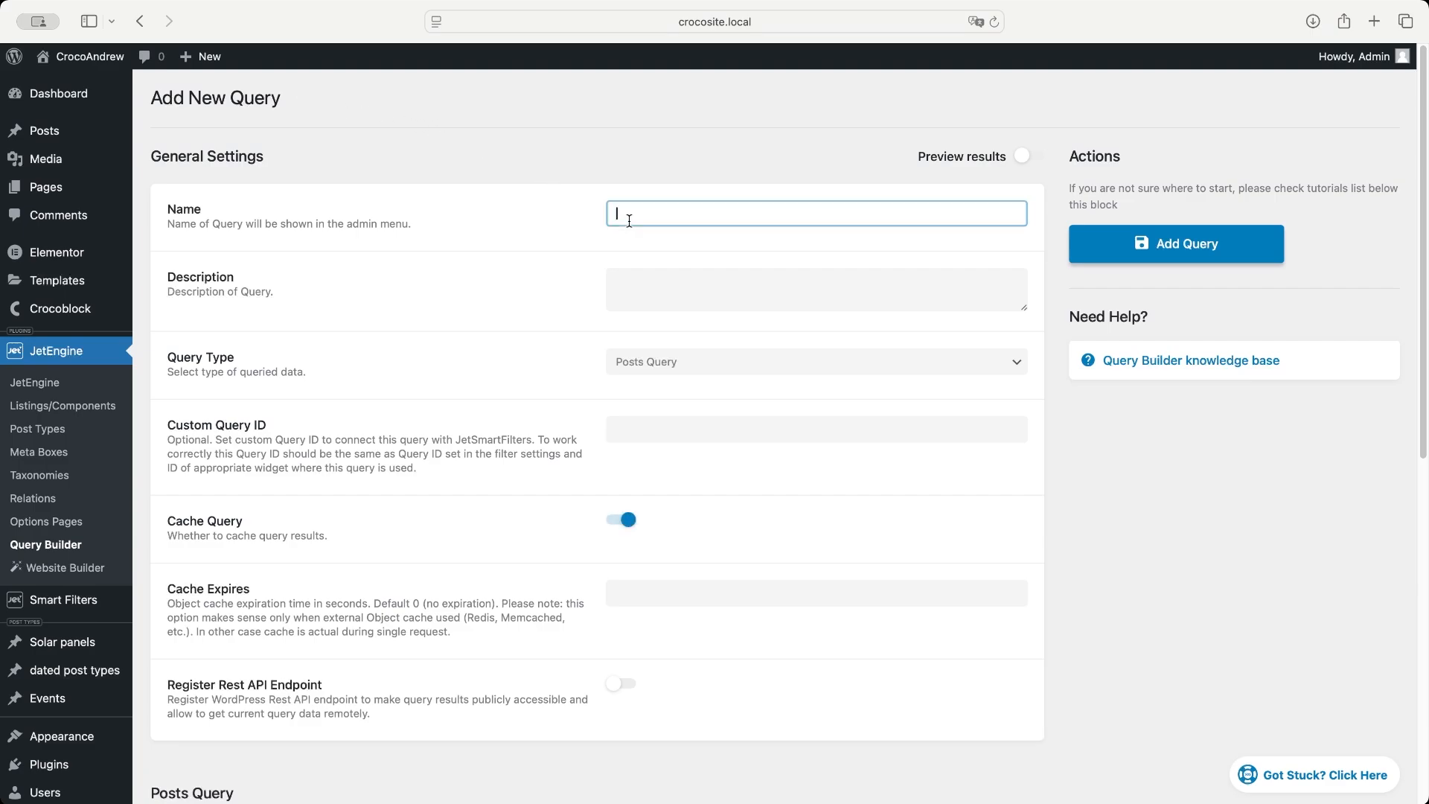
text(jobs rest api query)
click(667, 361)
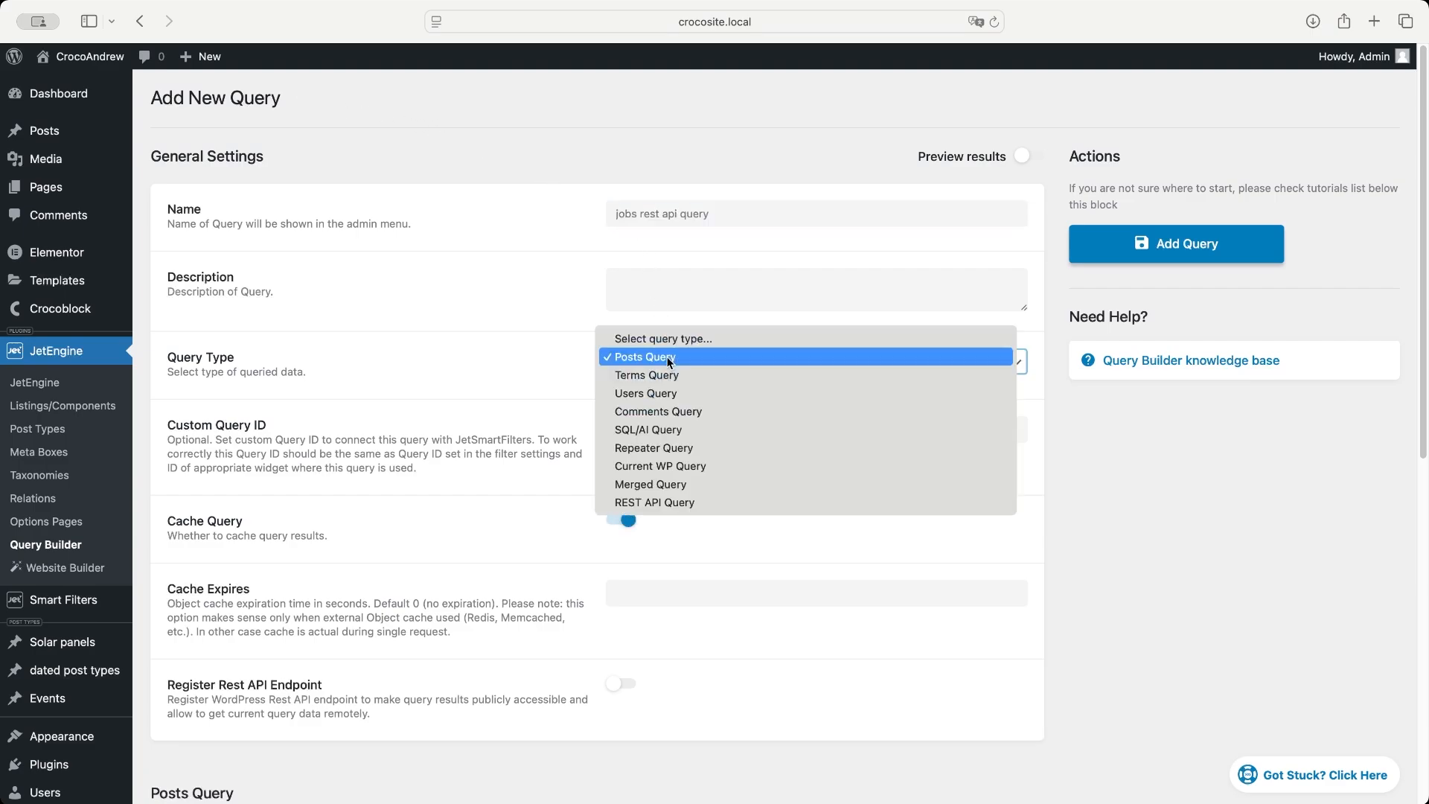
click(675, 504)
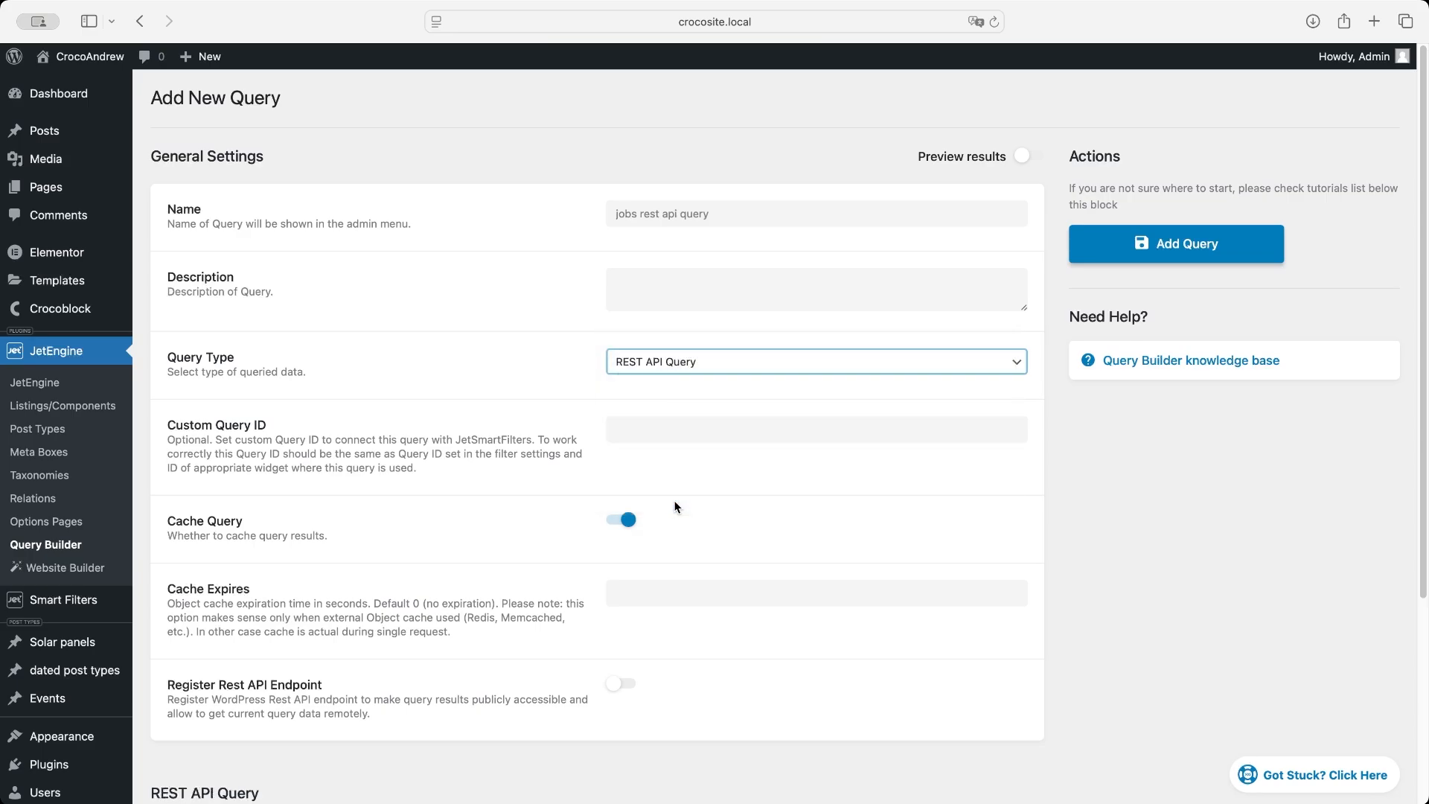
scroll(648, 660, down, 5)
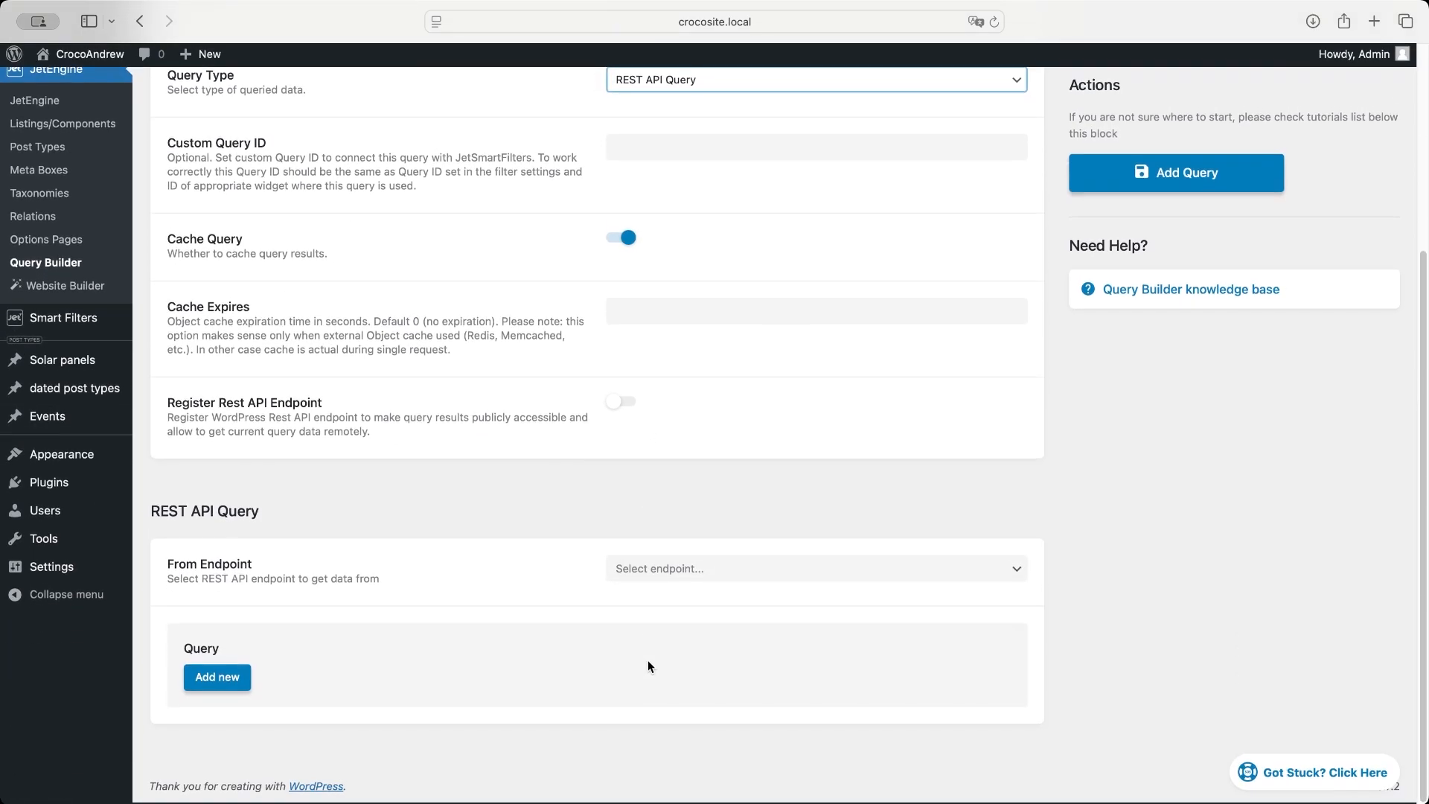
Step: Set the query's source endpoint to jobs rest api, then preview the results and highlight the results count
click(832, 583)
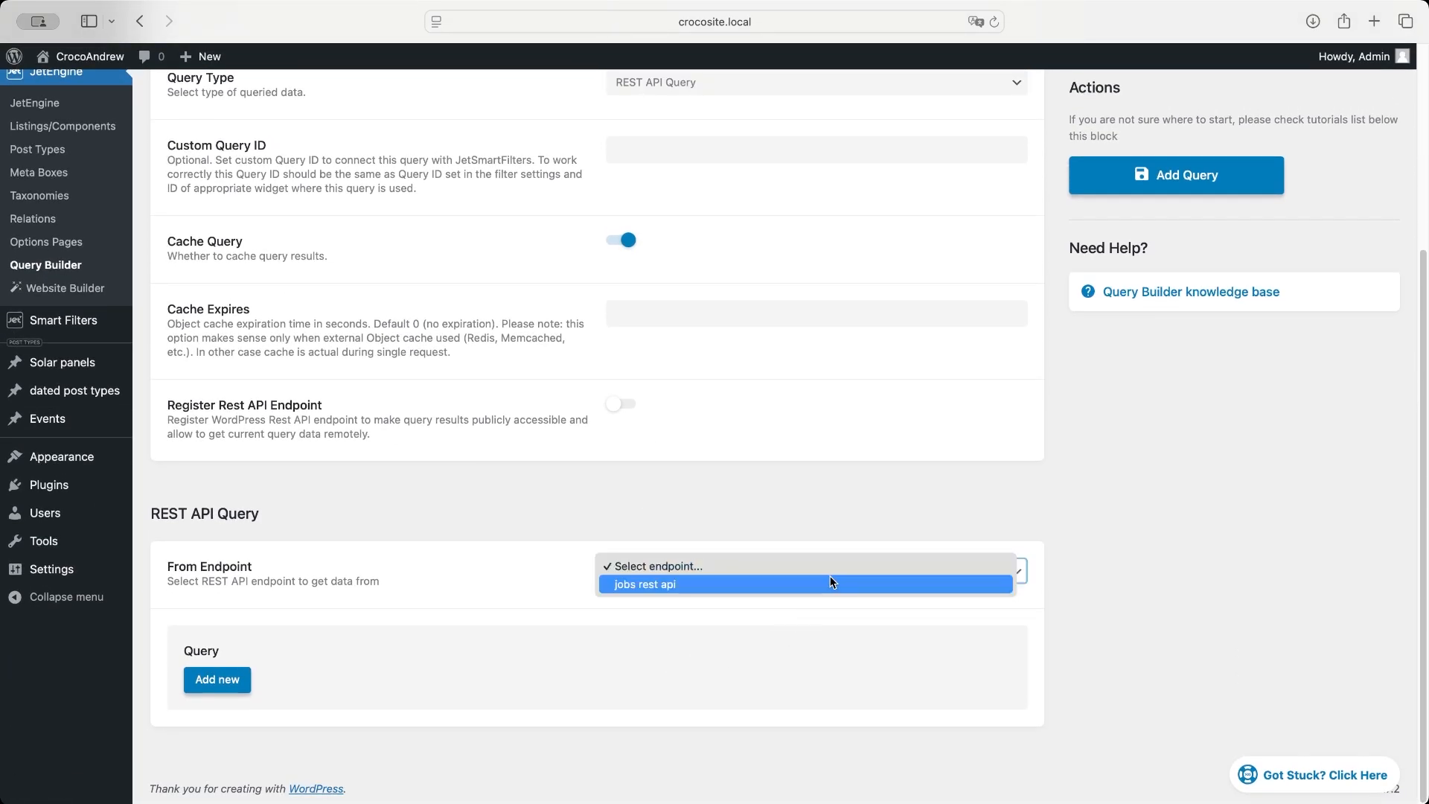
click(829, 583)
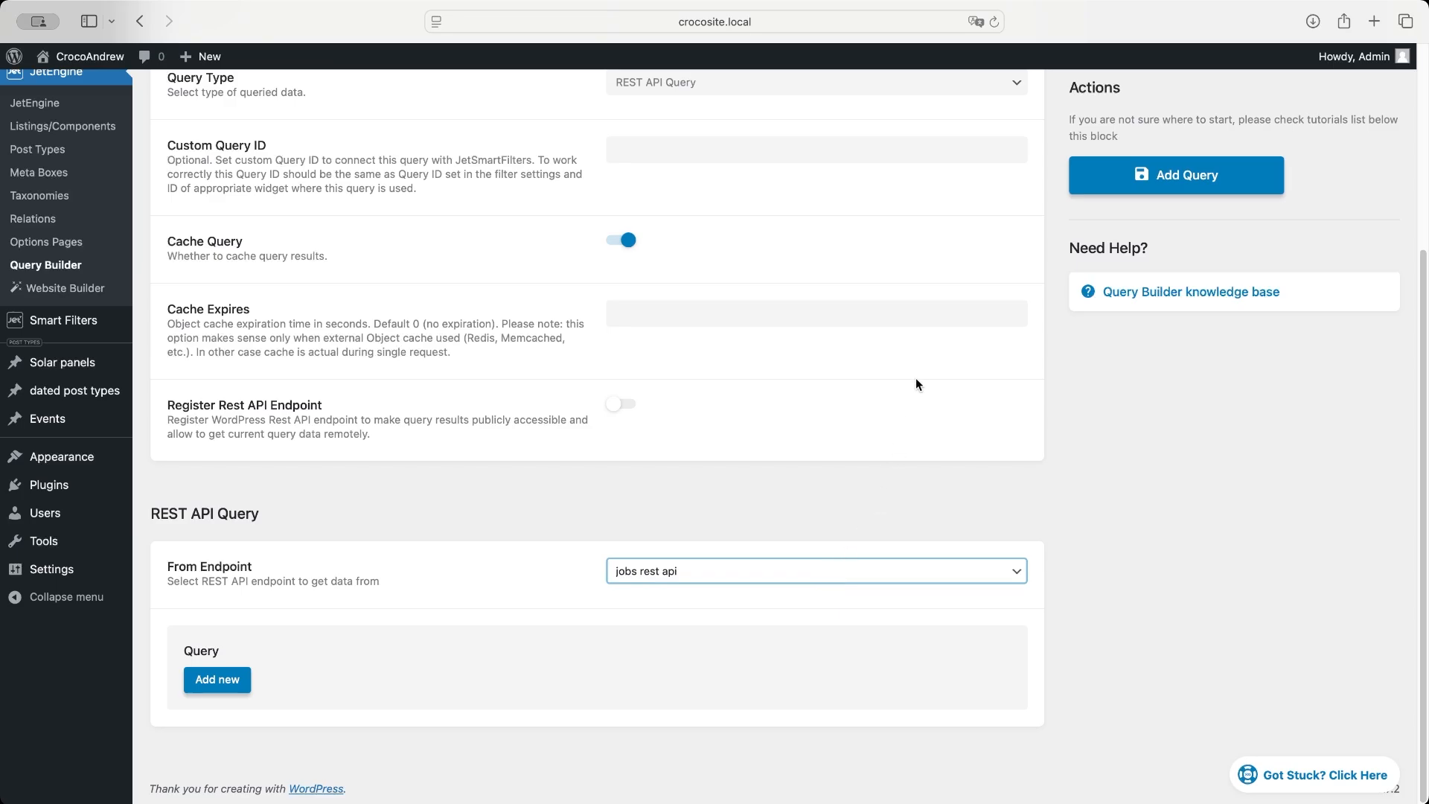
scroll(916, 384, up, 5)
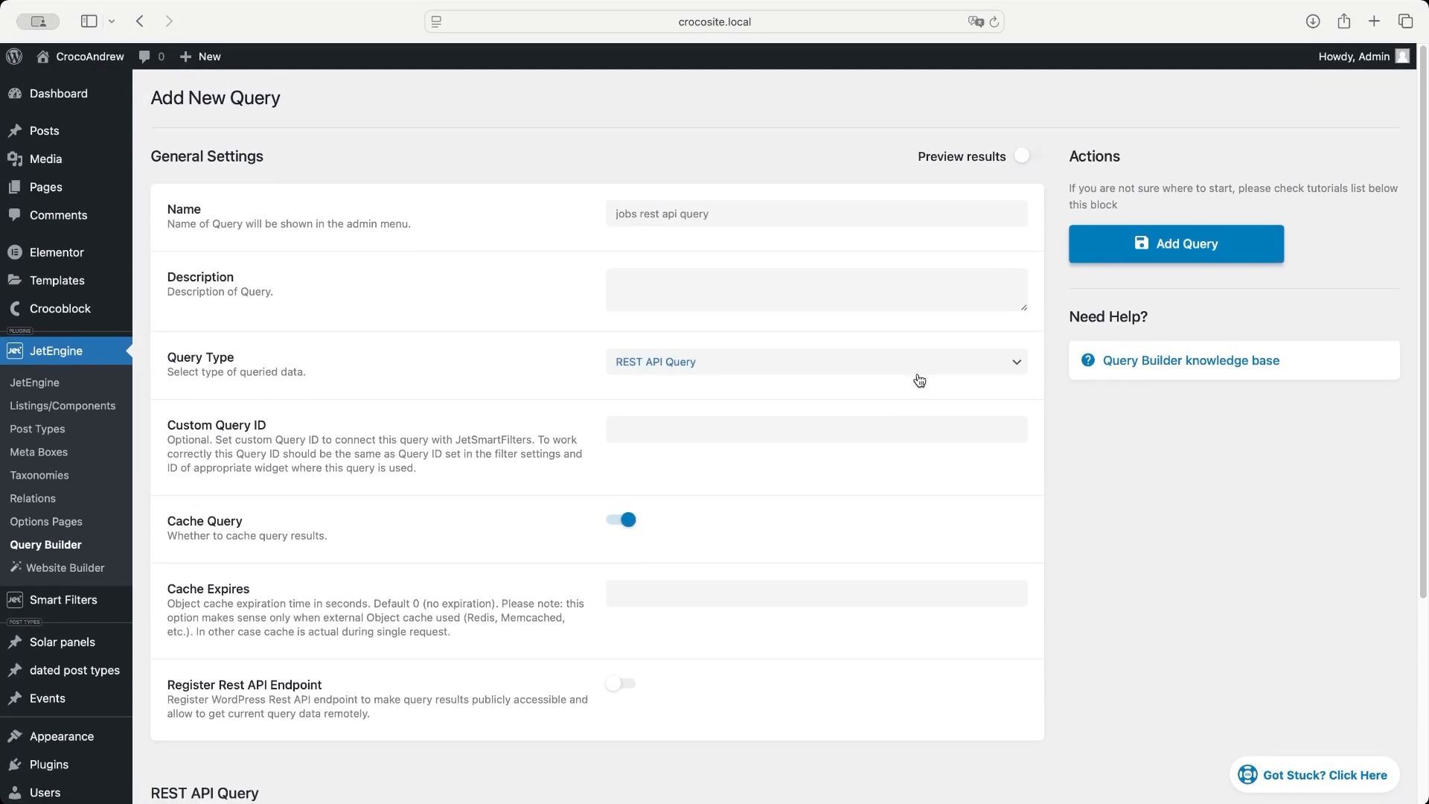
click(1037, 155)
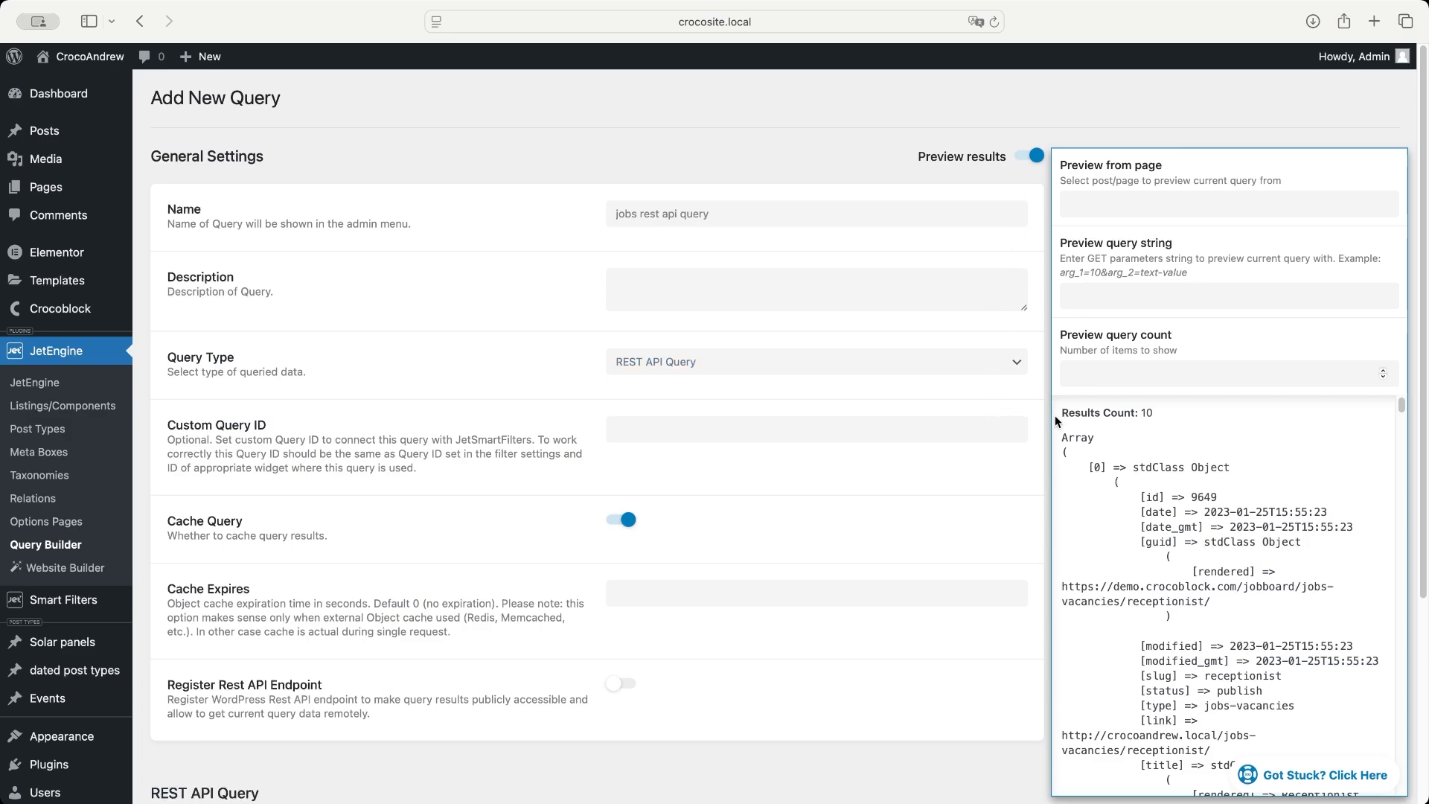
drag(1067, 413, 1155, 416)
Step: Add a query parameter with the key per_page and the value 99
scroll(895, 690, down, 5)
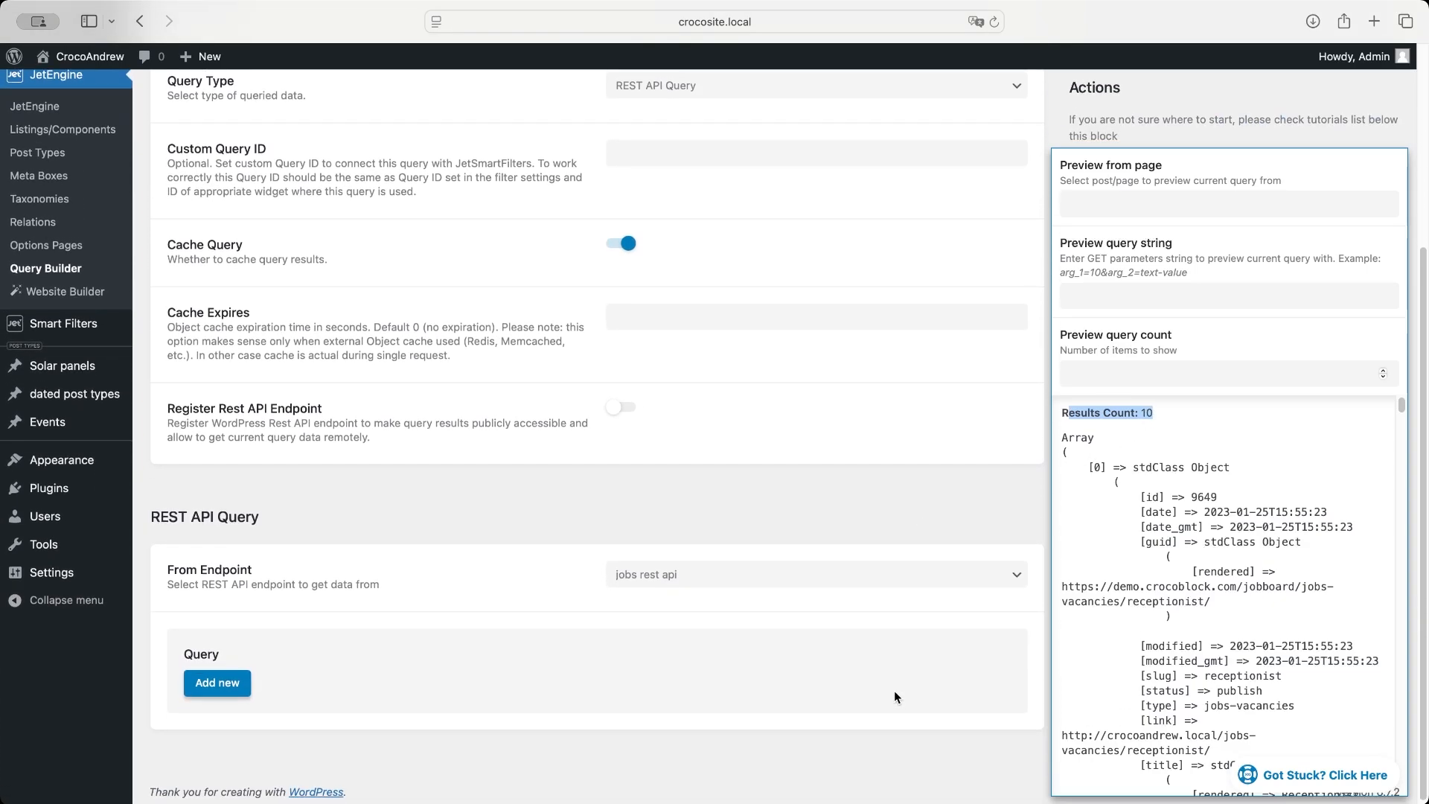
click(216, 683)
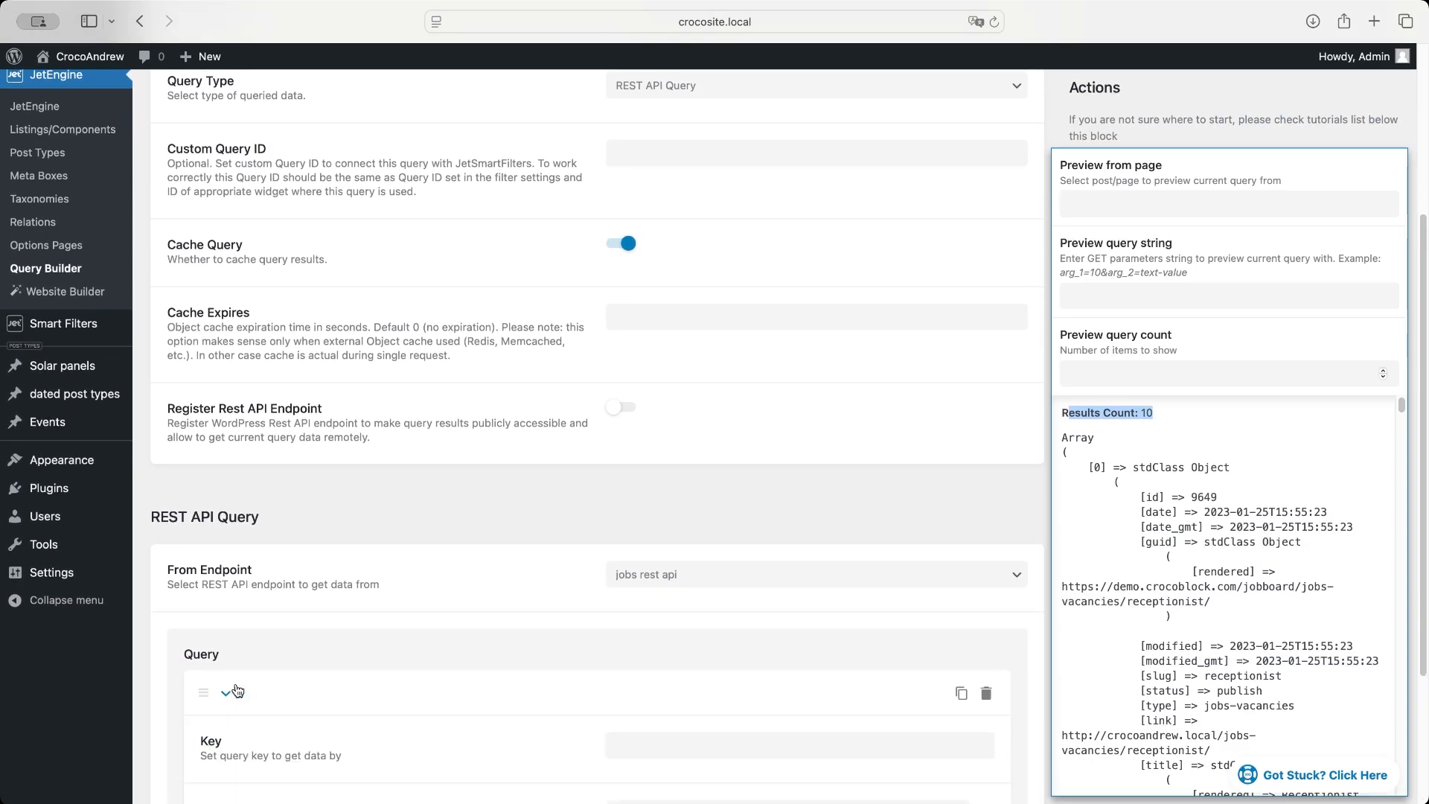
click(650, 743)
text(per_page)
scroll(650, 743, down, 3)
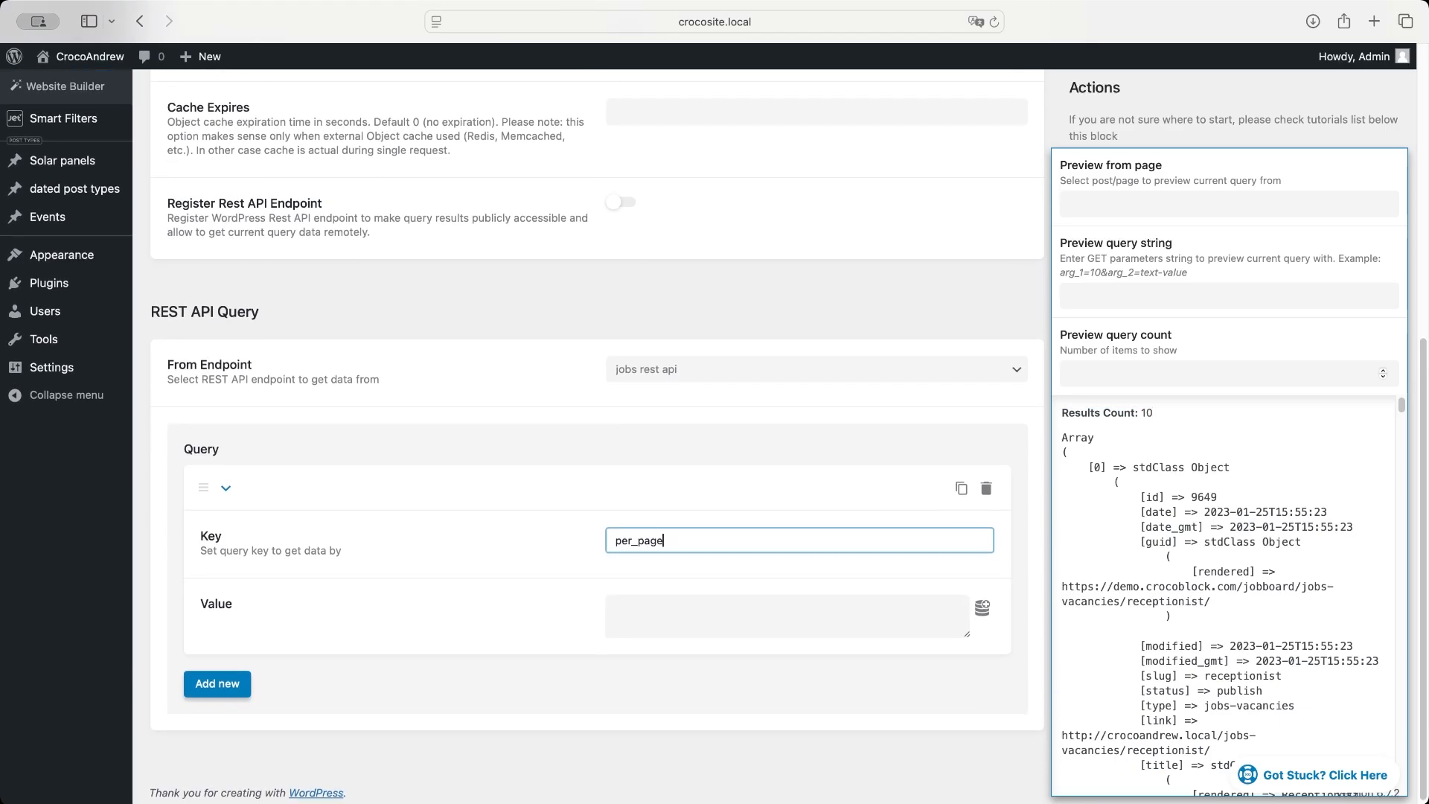
click(662, 610)
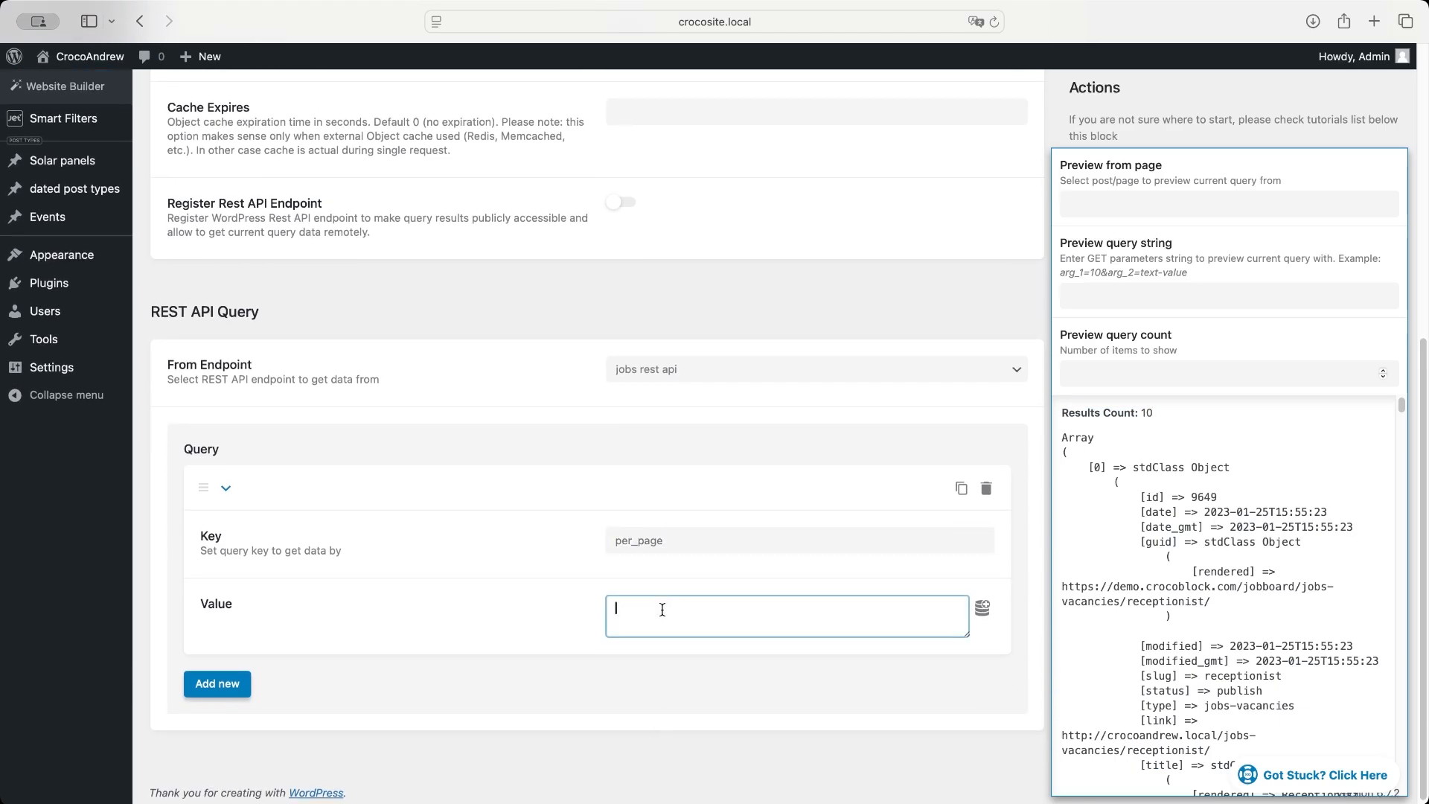
text(99)
Step: Hide the results preview and save the new jobs rest api query
scroll(835, 257, up, 7)
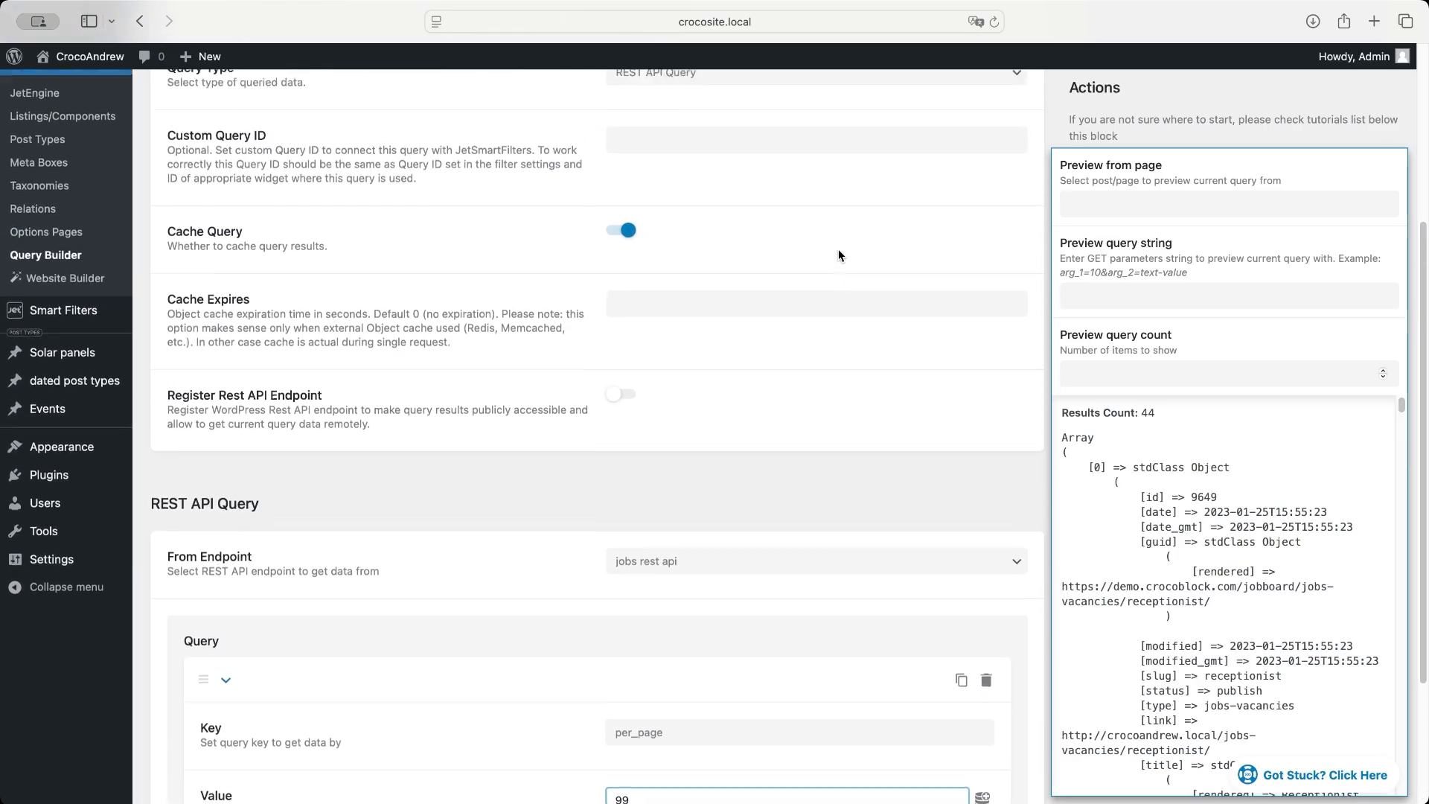
click(1027, 157)
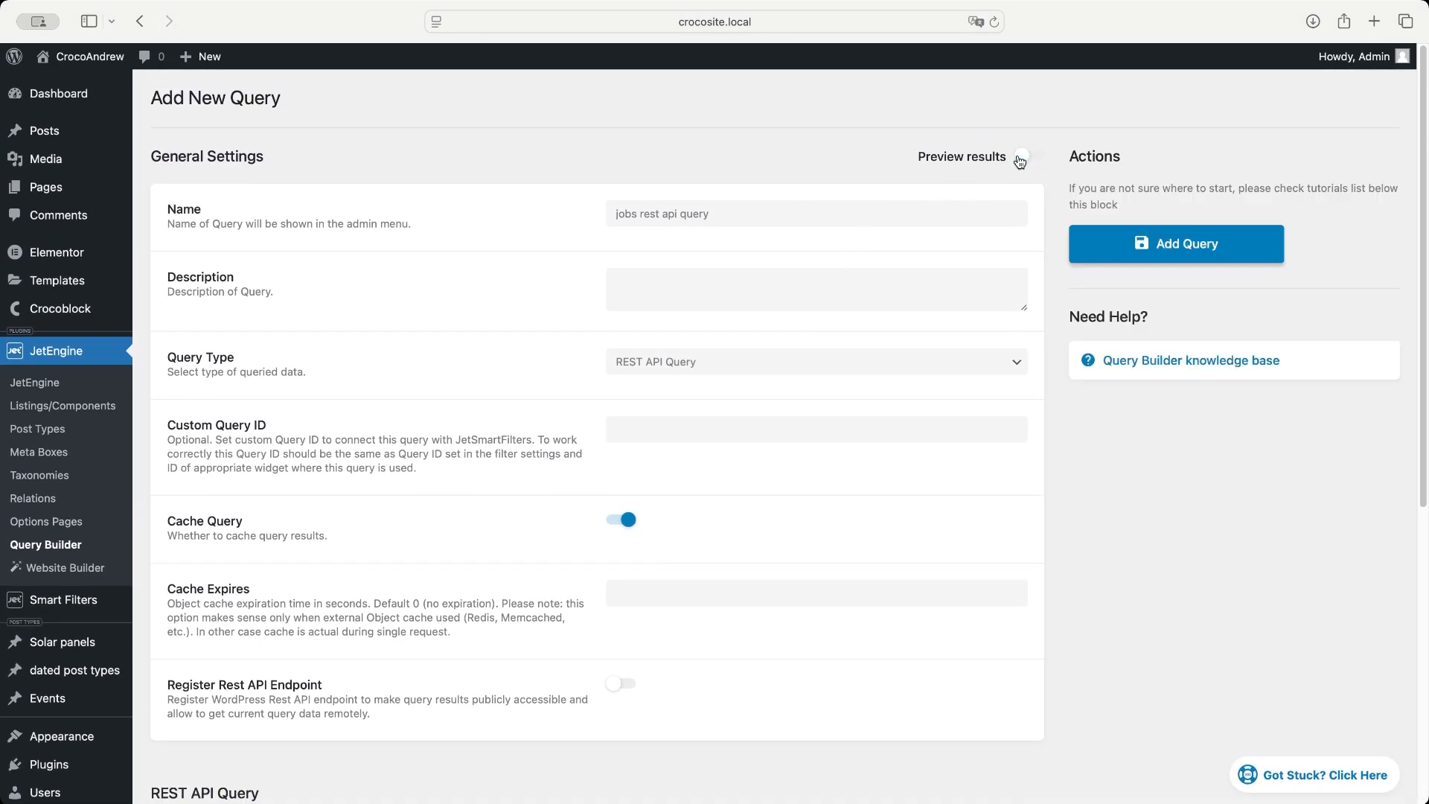
click(1089, 239)
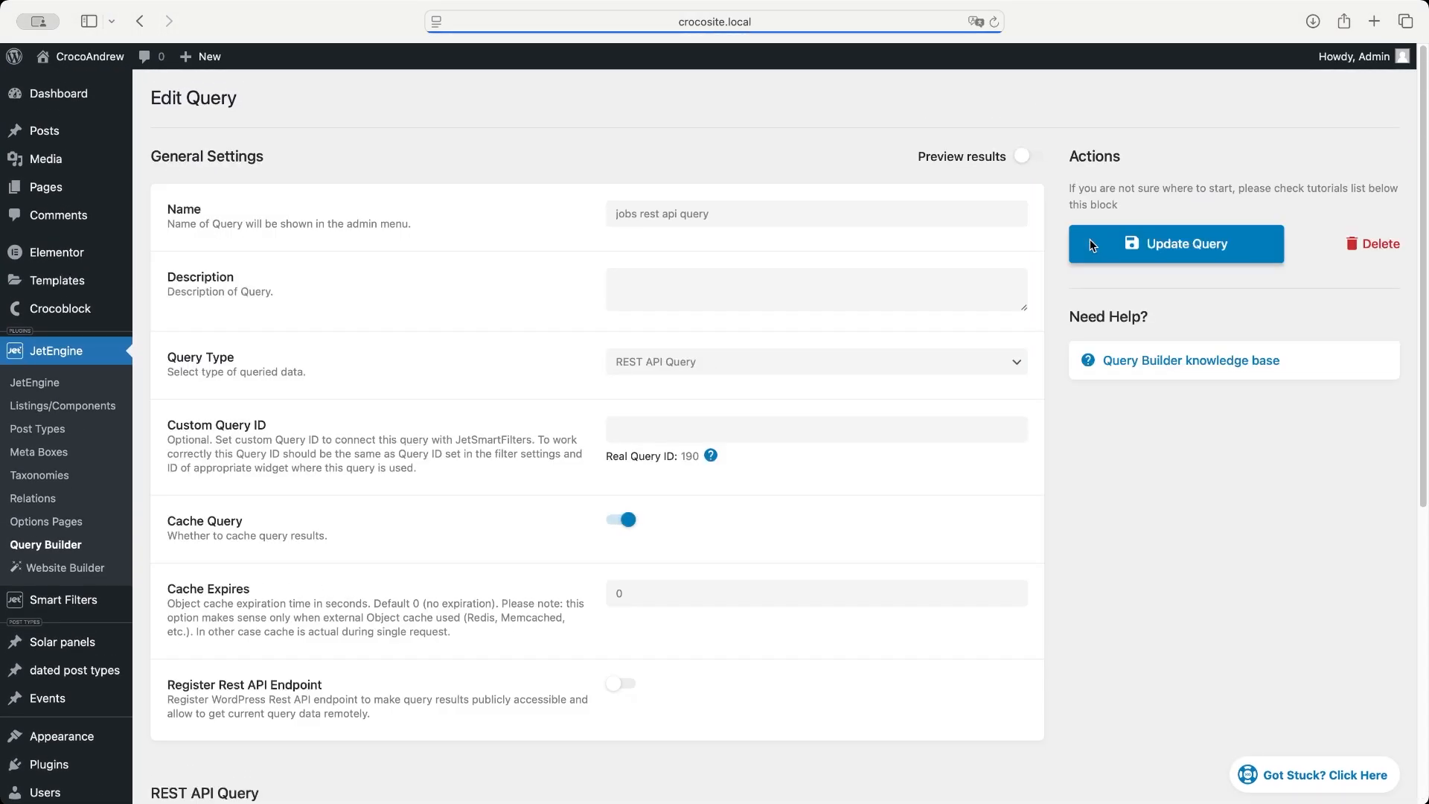
Step: Preview the saved query's results, highlight the results count, and close the preview
click(1036, 158)
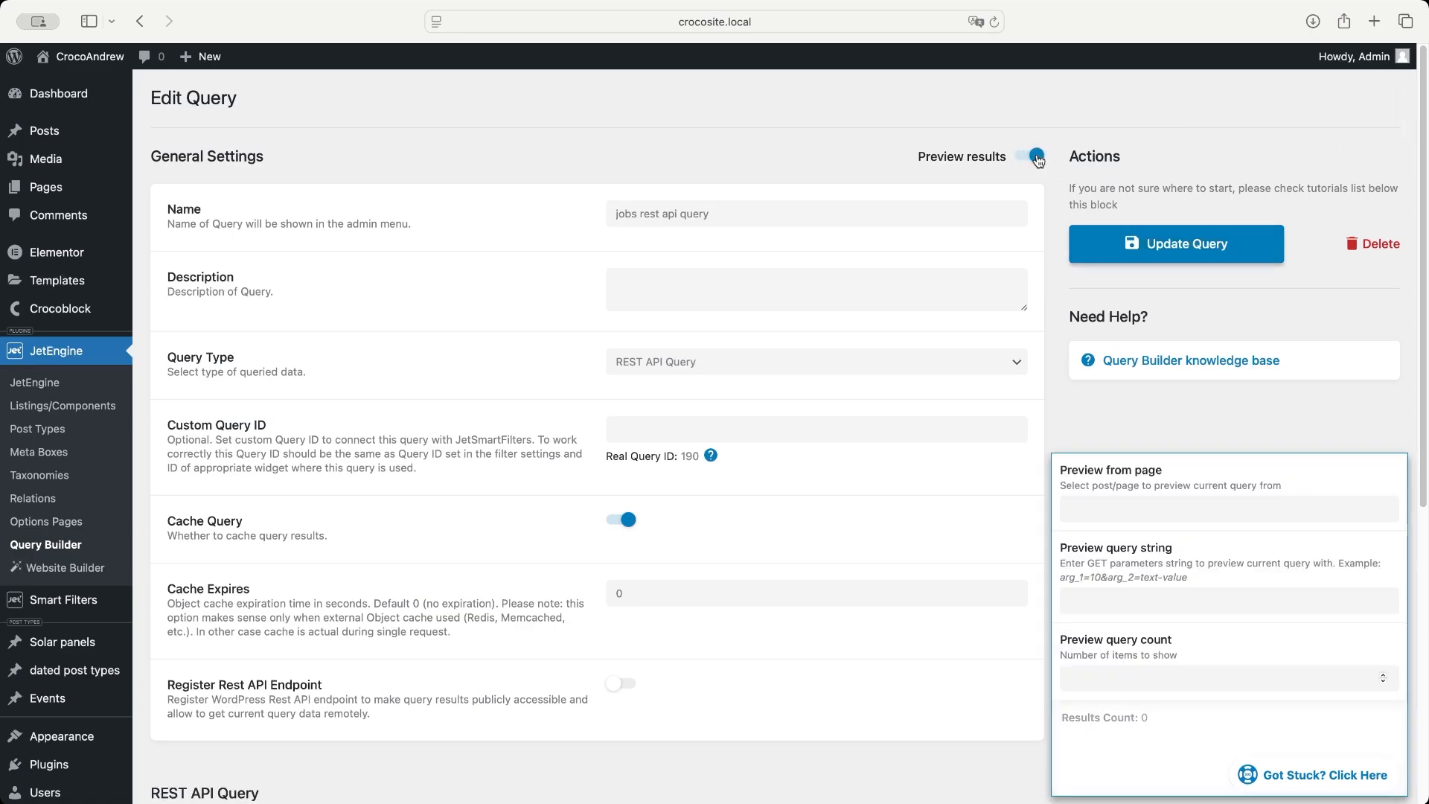
drag(1072, 412, 1158, 414)
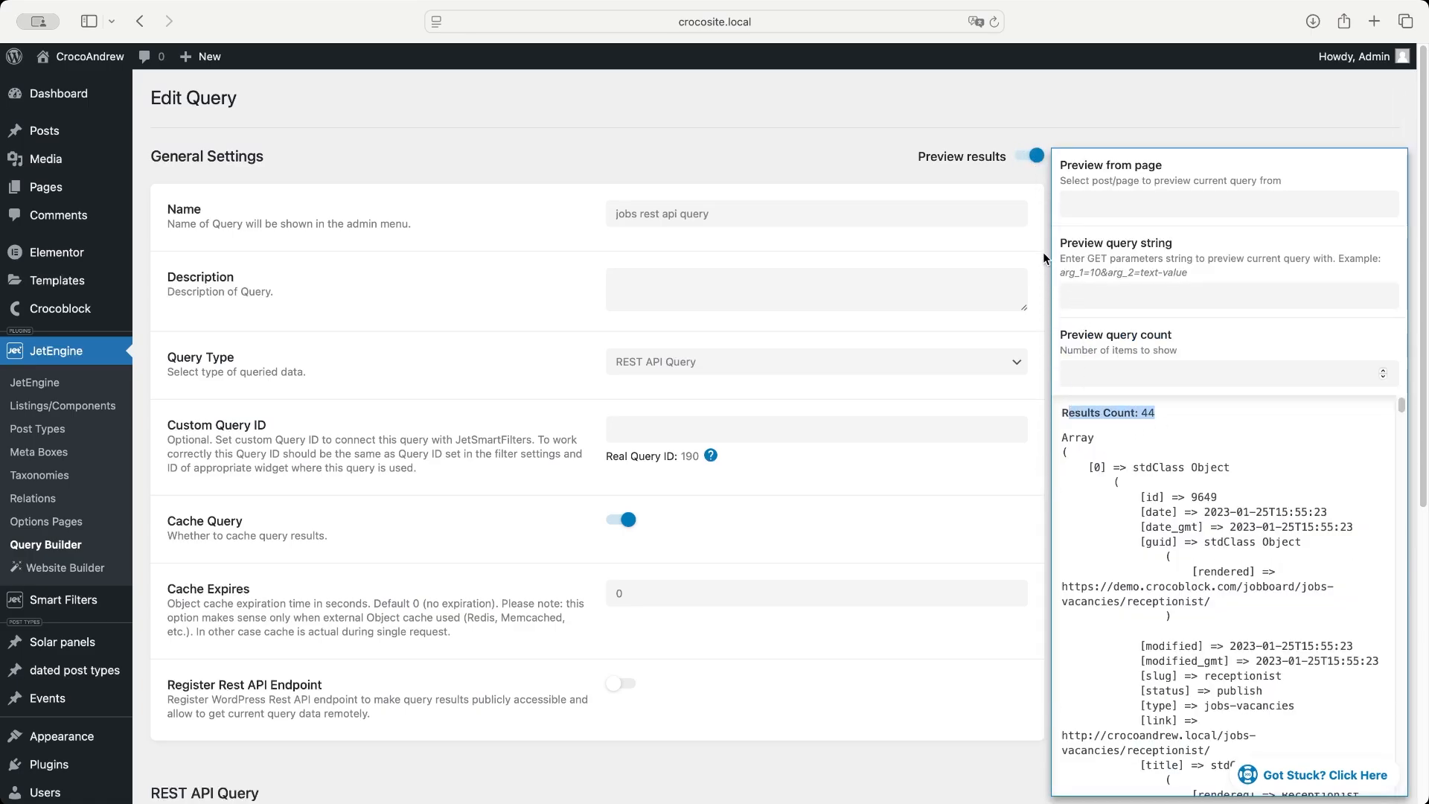
click(1025, 158)
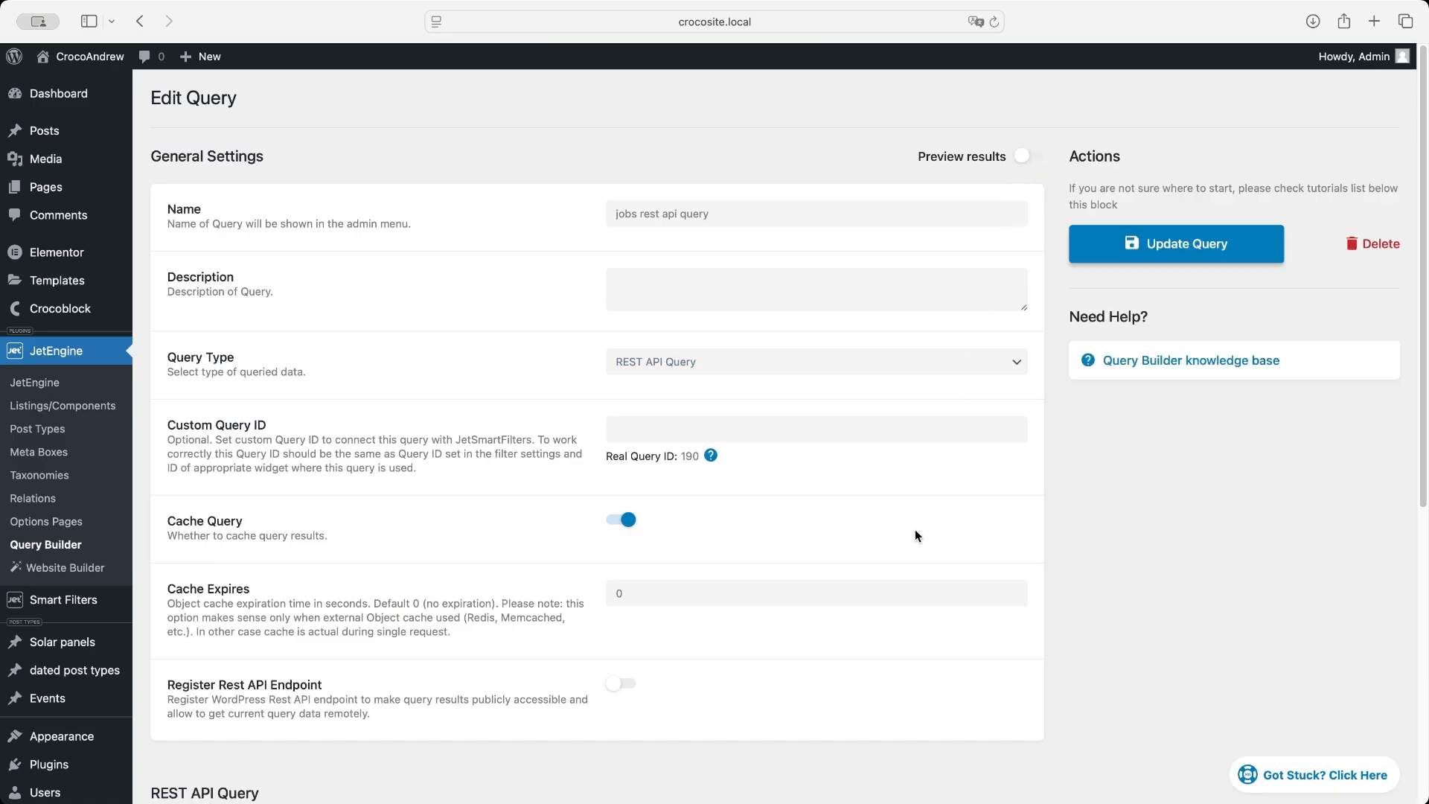
Step: Add a second query parameter with the key filter 1 and the JetSmartFilters Query macro as its value
scroll(914, 530, down, 7)
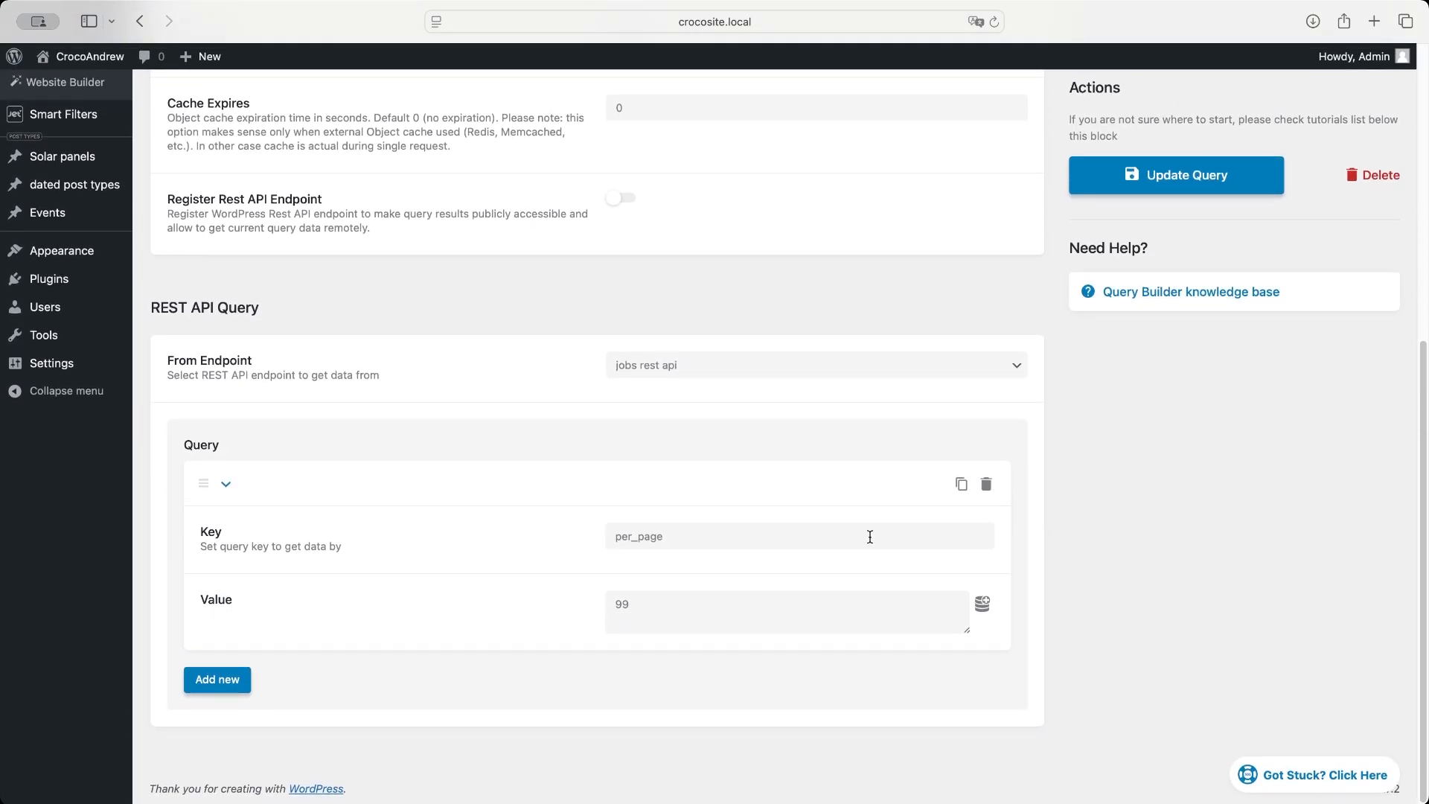
click(218, 679)
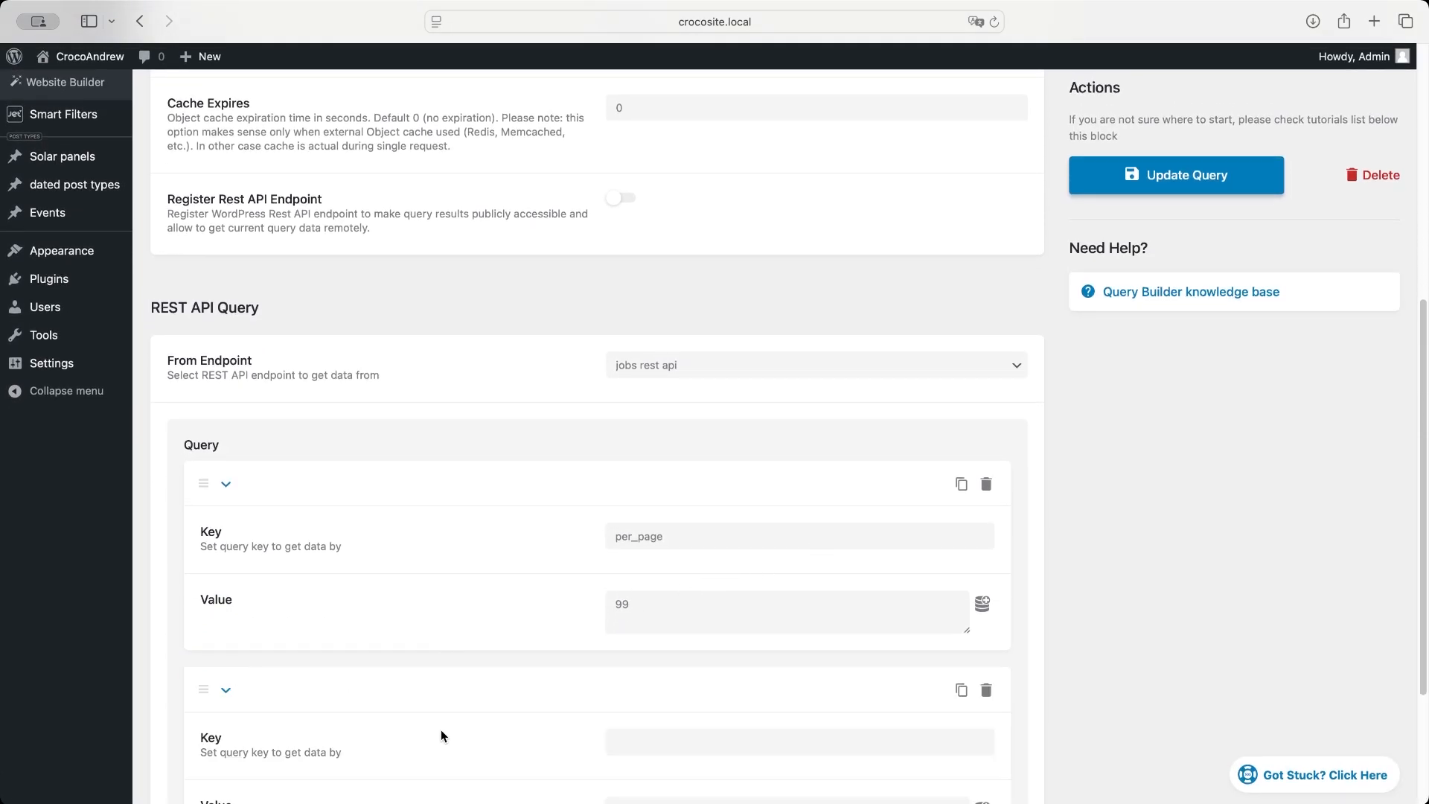
scroll(463, 753, down, 3)
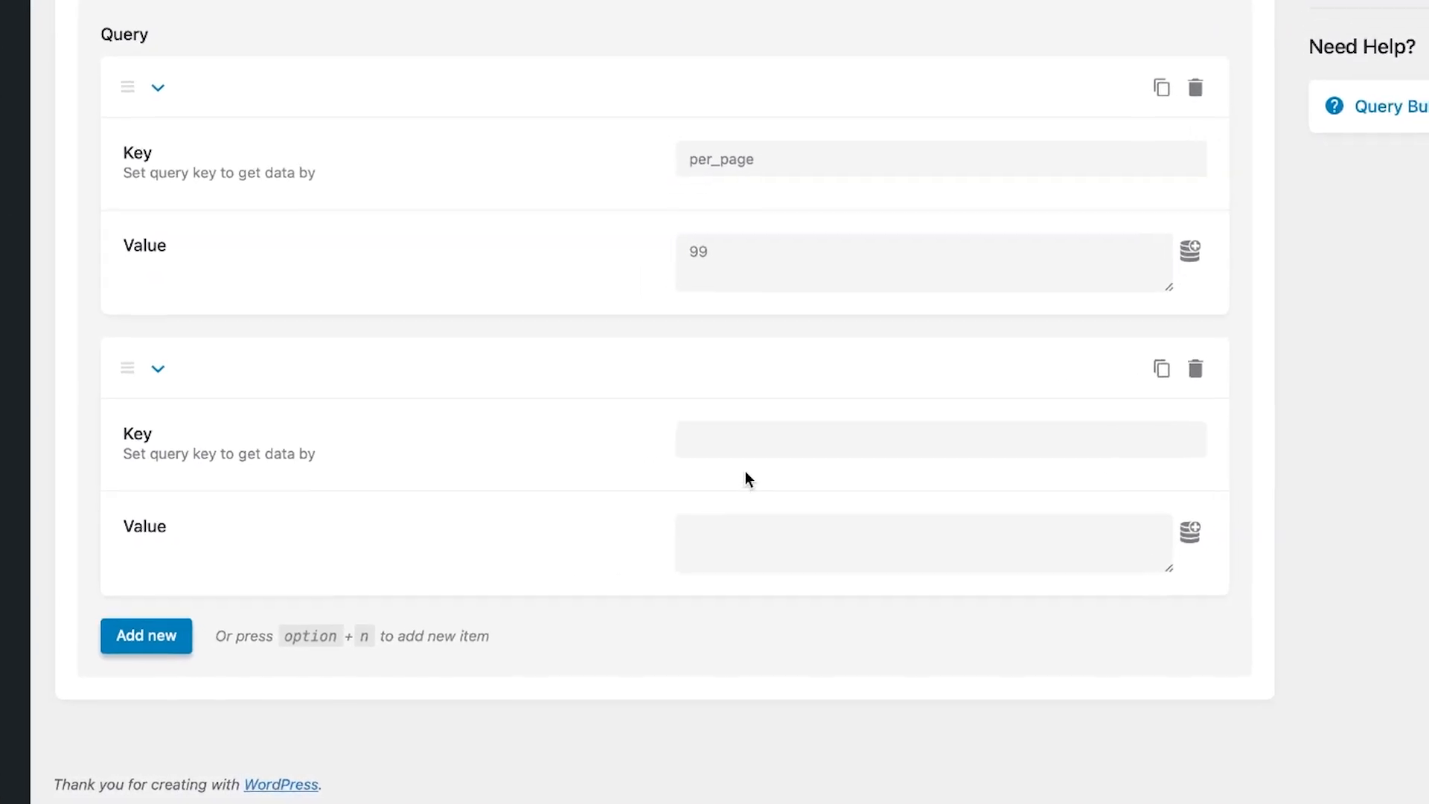
click(759, 437)
text(filter 1)
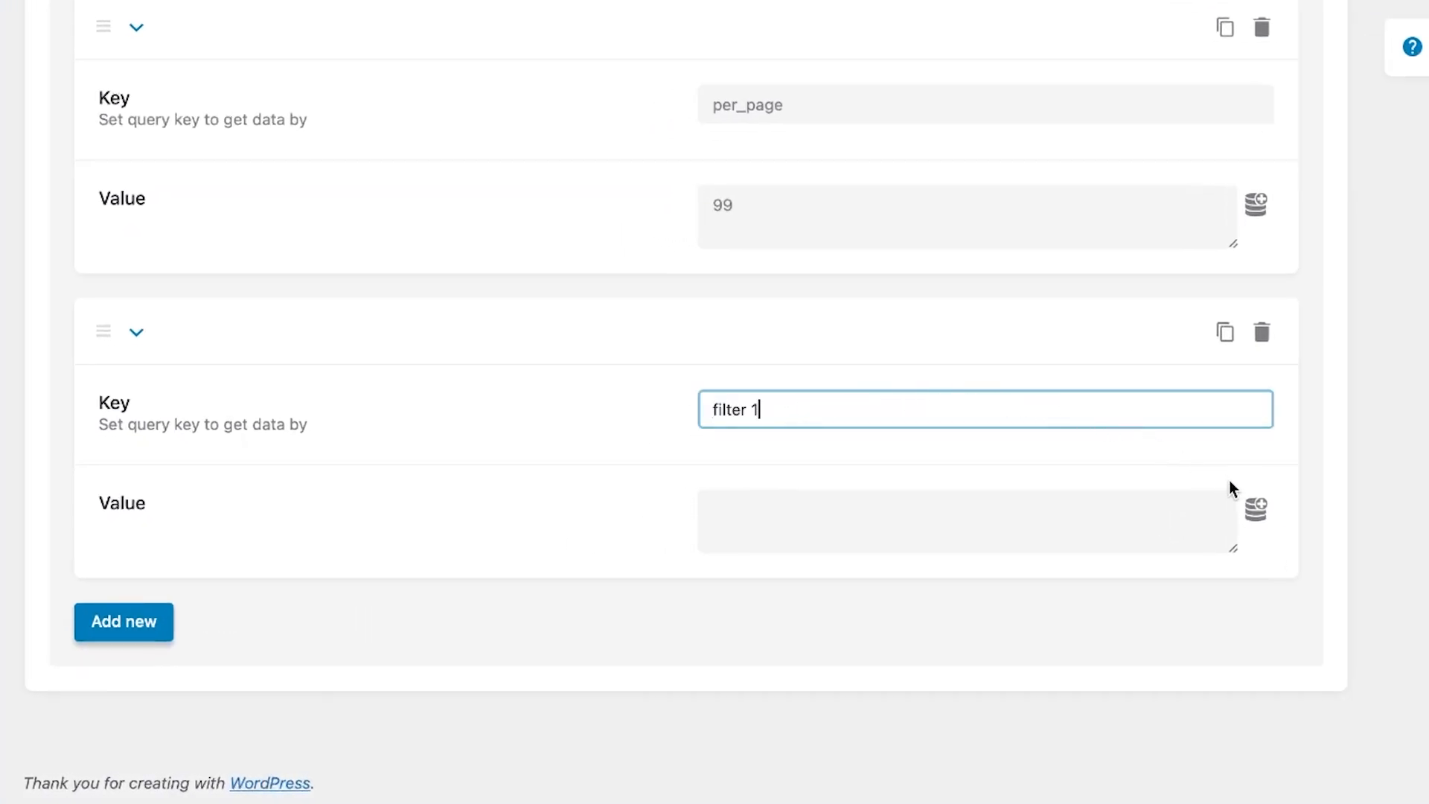
click(1257, 510)
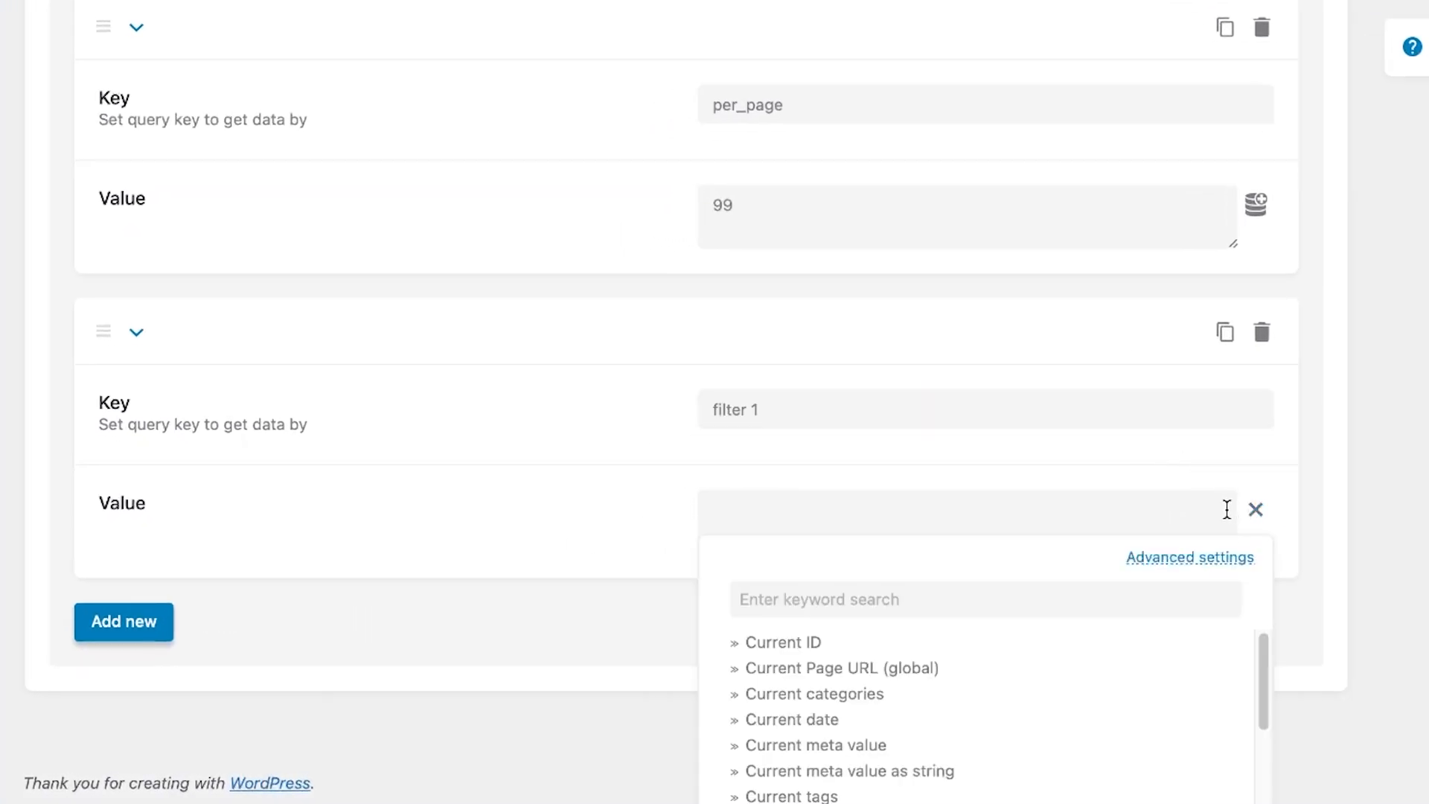
click(1139, 600)
text(jets)
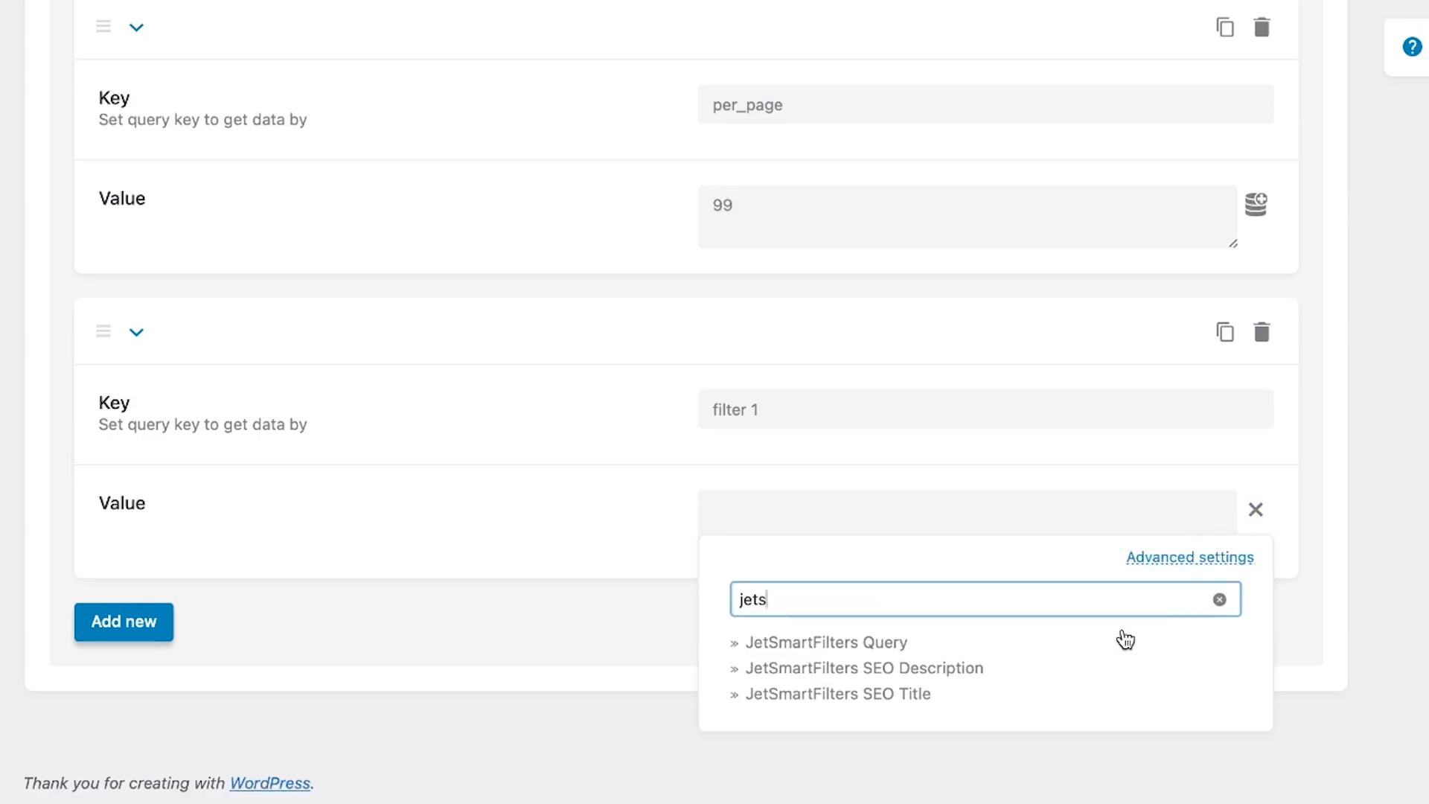
click(1060, 650)
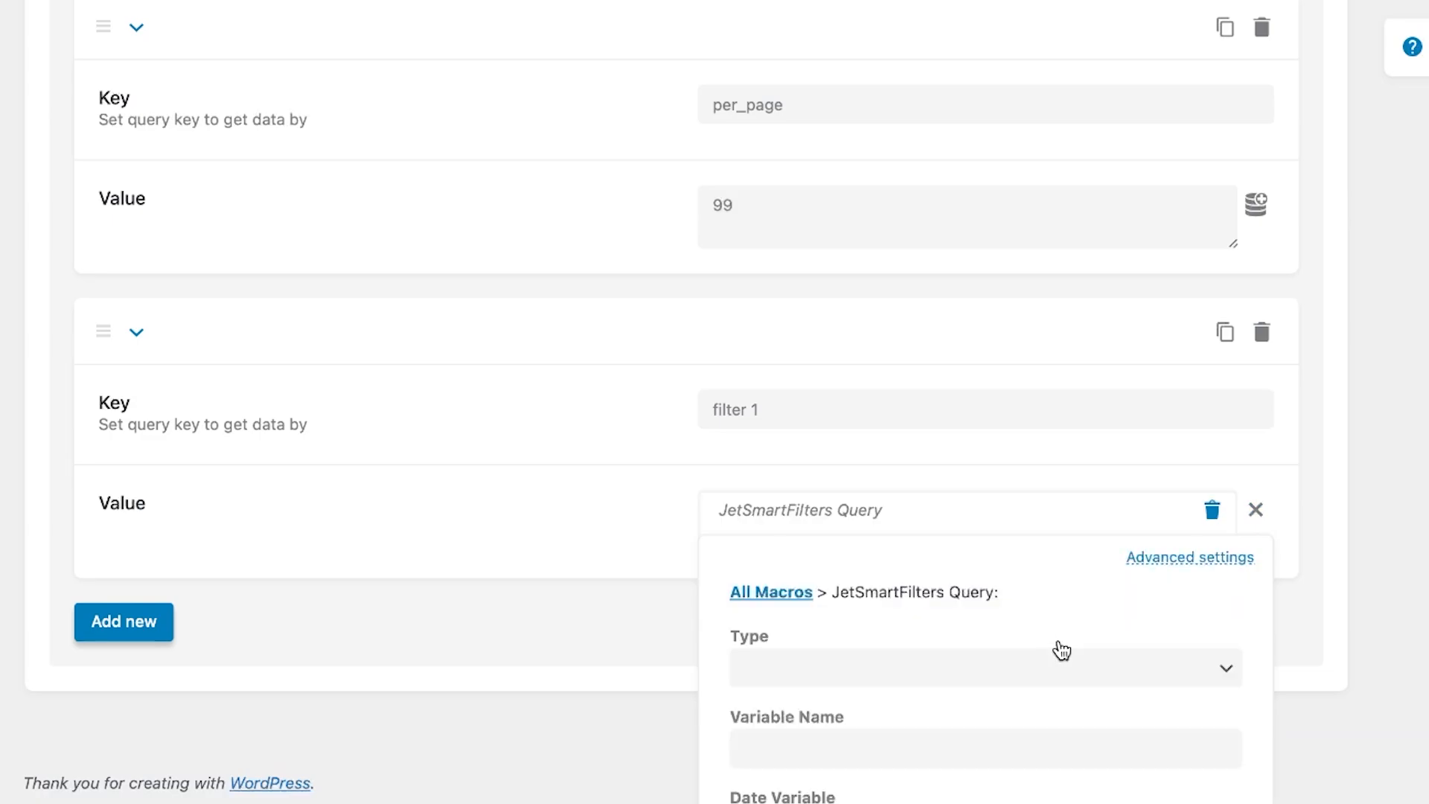
Step: Configure the filter 1 macro with type Plain Query Var, variable name vacancy-type and result format Plain, and apply it
scroll(1061, 651, down, 3)
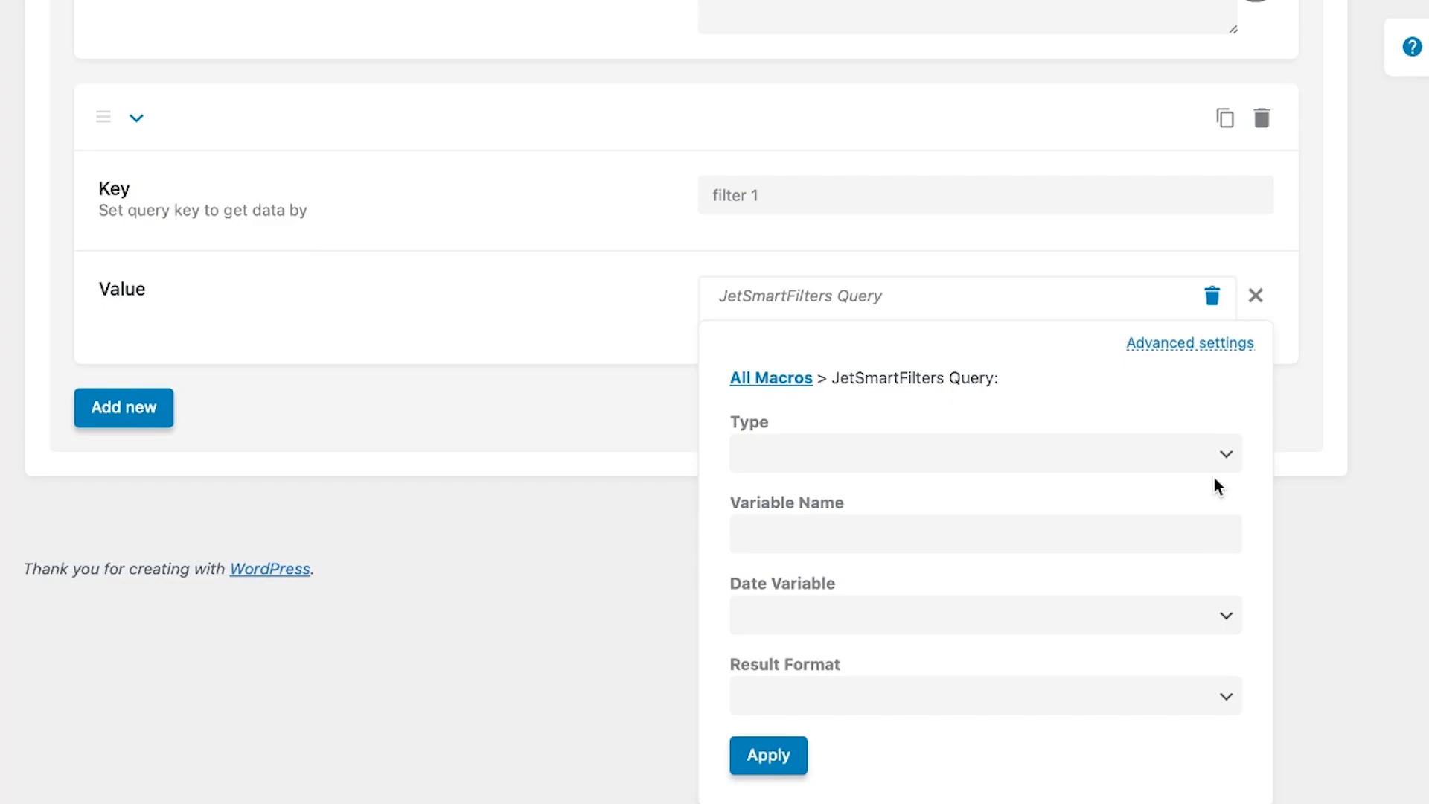
click(1223, 467)
click(1203, 457)
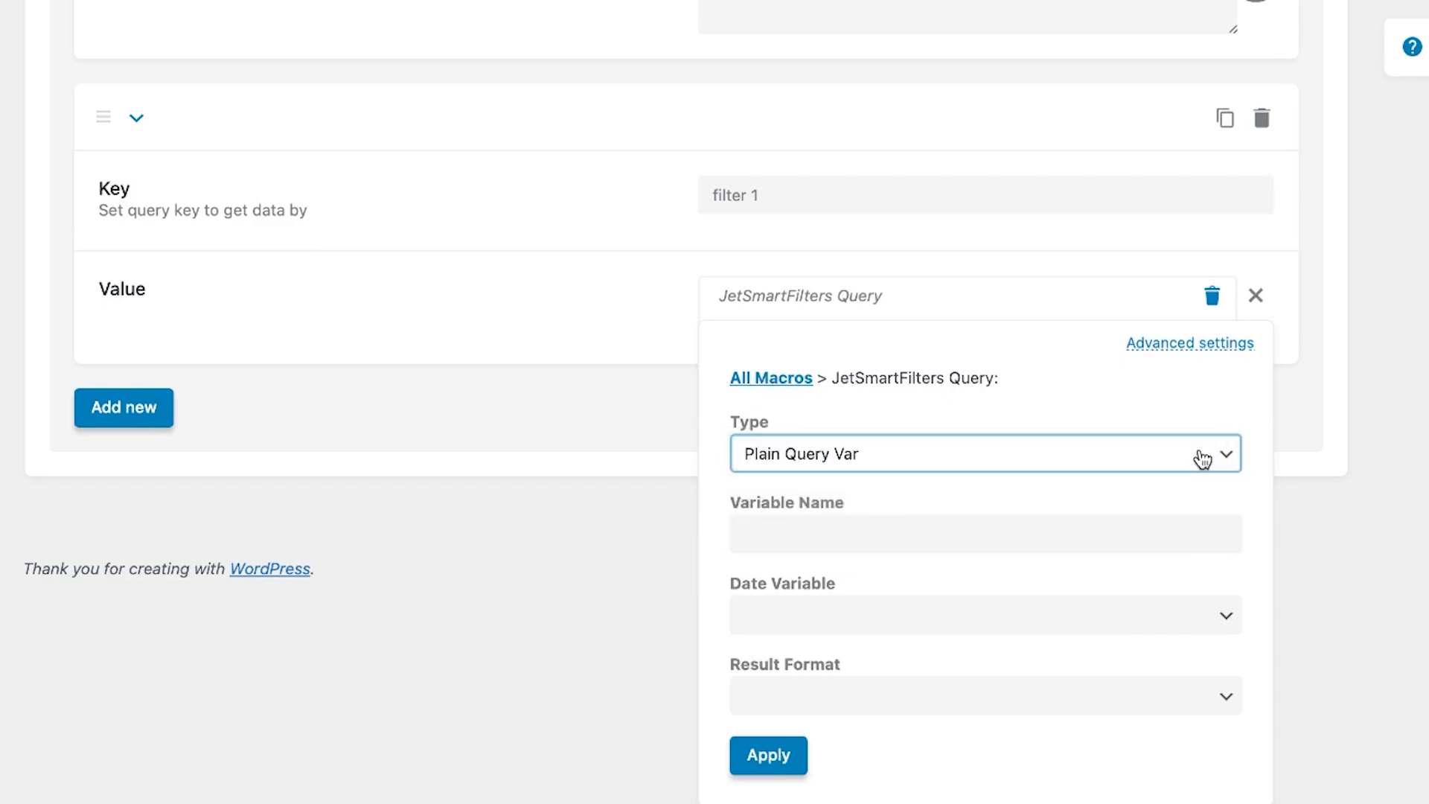
click(1182, 535)
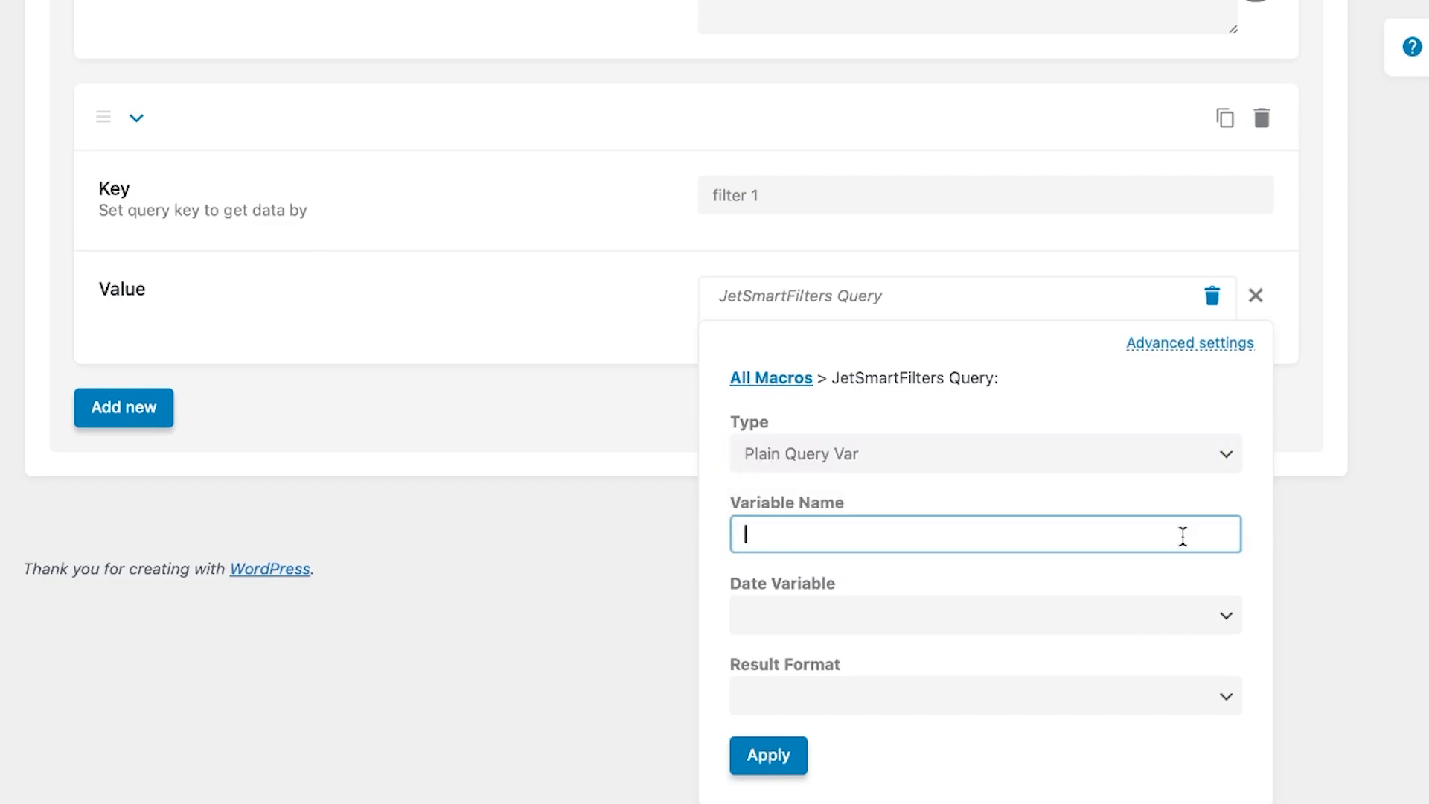
text(vacancy-type)
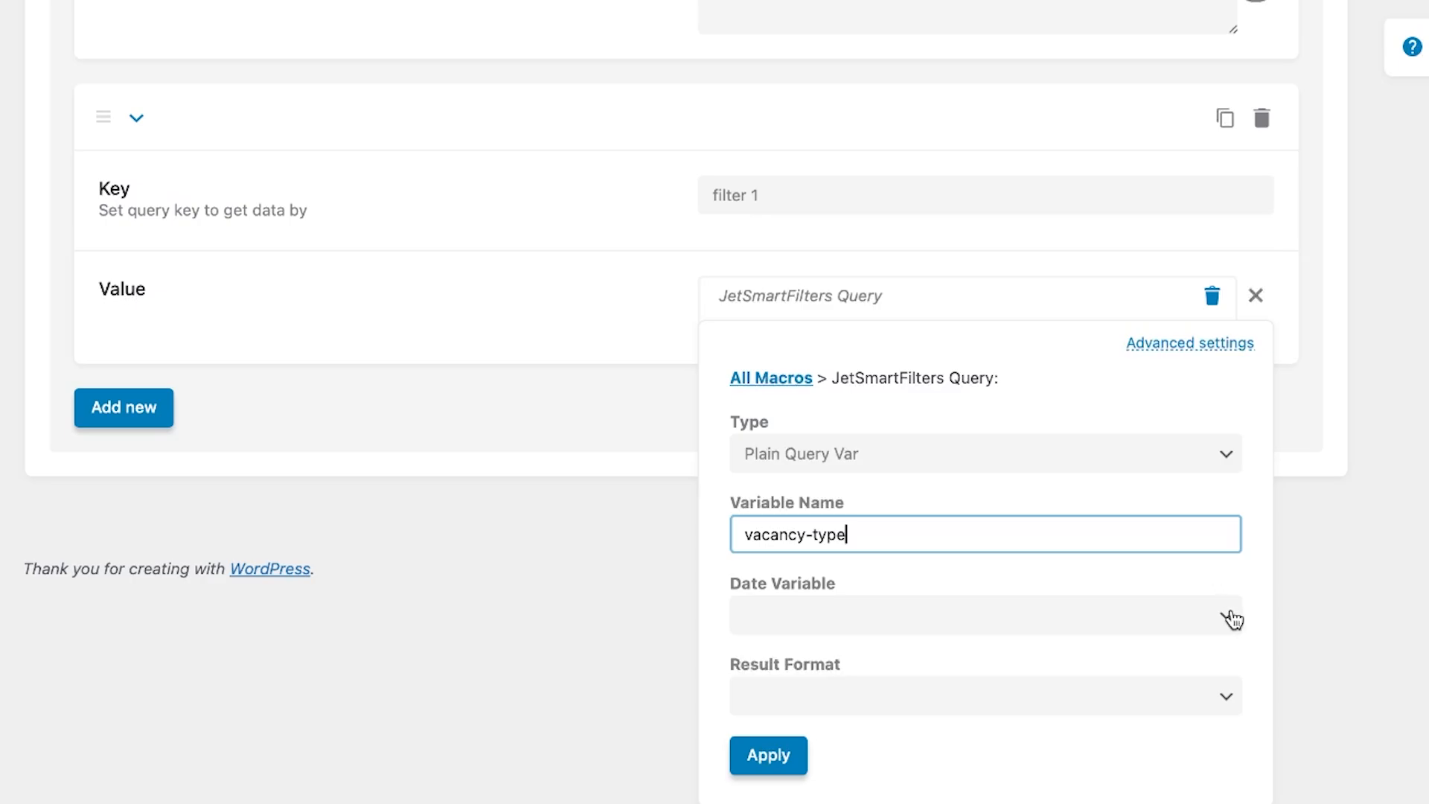
click(1230, 697)
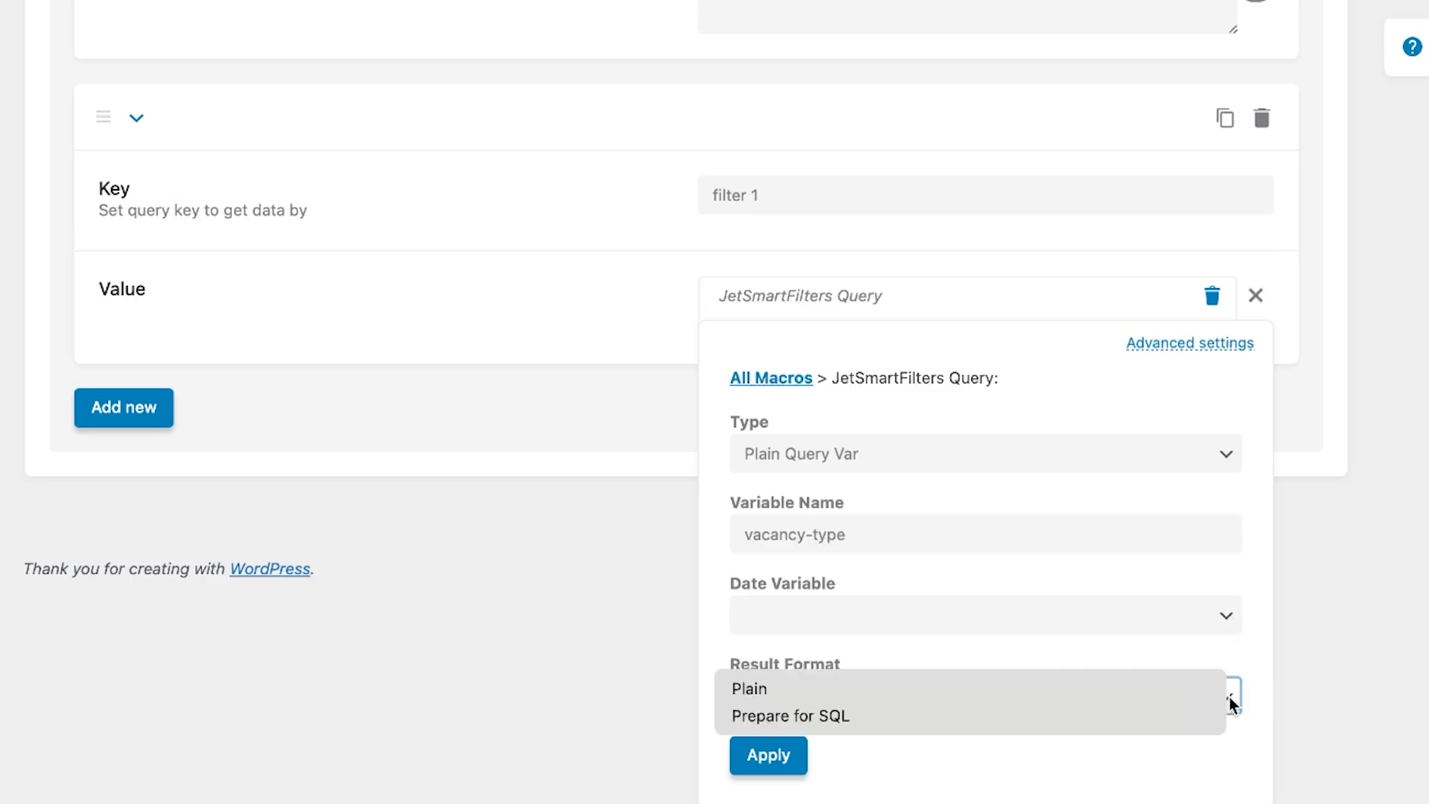
click(1191, 694)
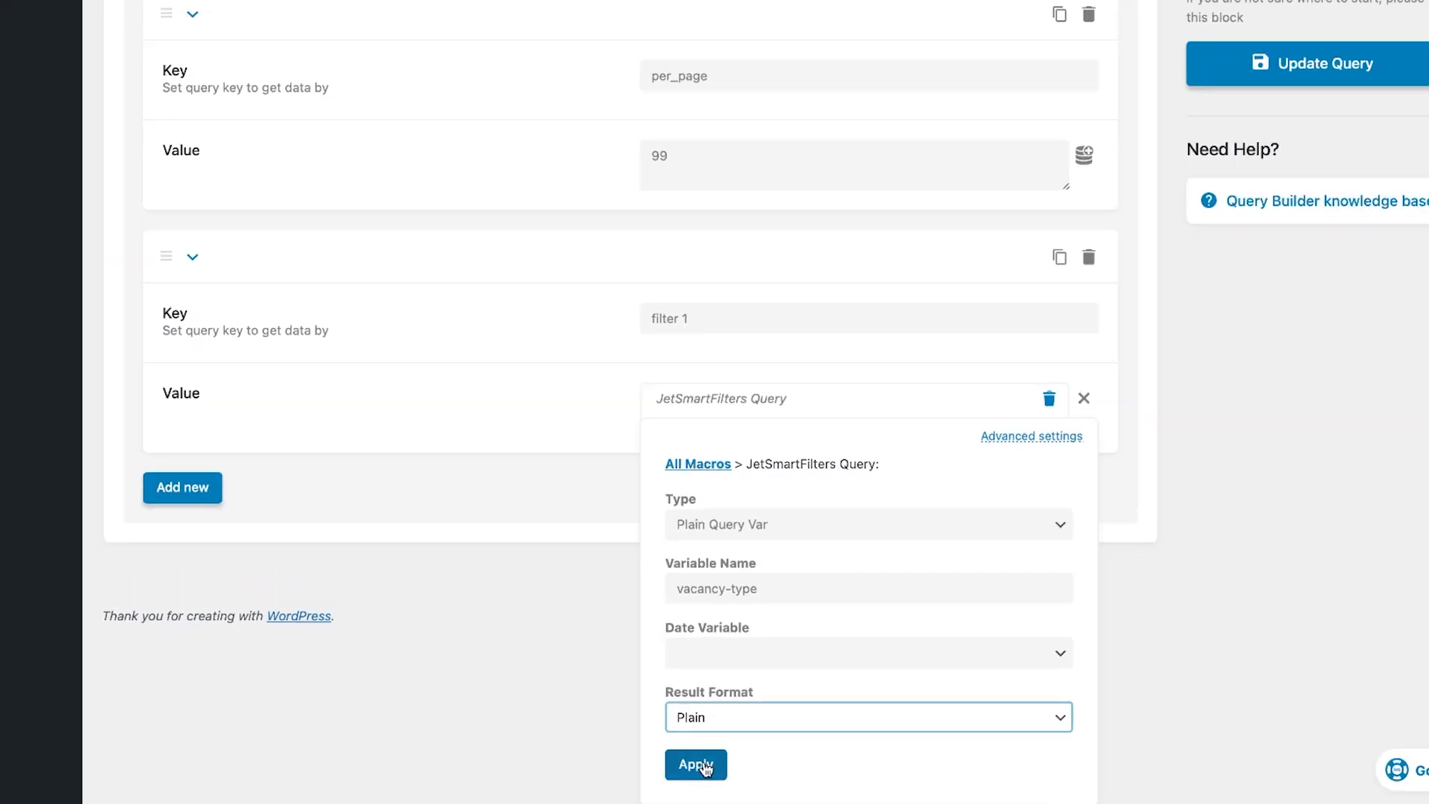
click(768, 755)
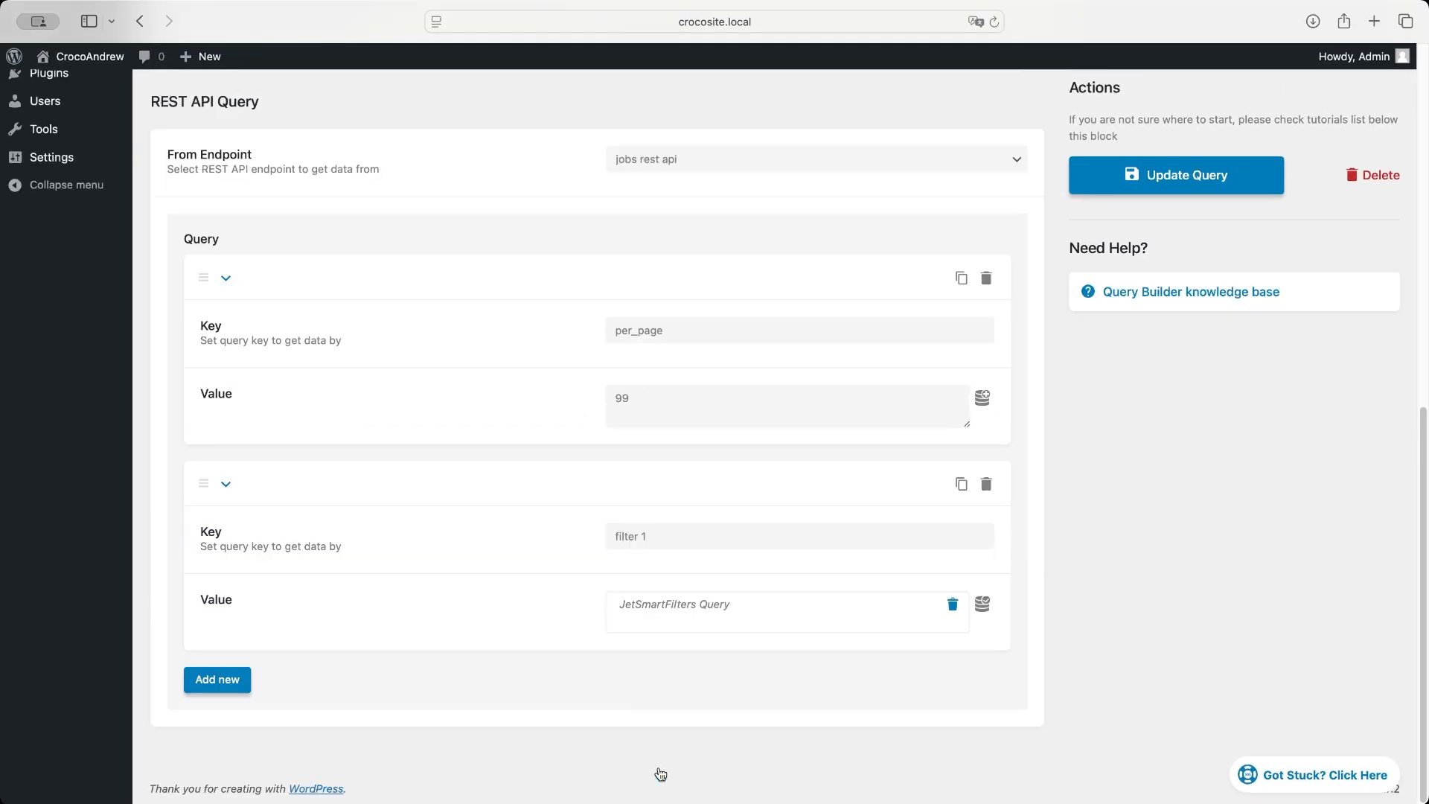
Step: Add a third query parameter with the key filter 2 and the JetSmartFilters Query macro as its value
click(249, 679)
scroll(443, 737, down, 3)
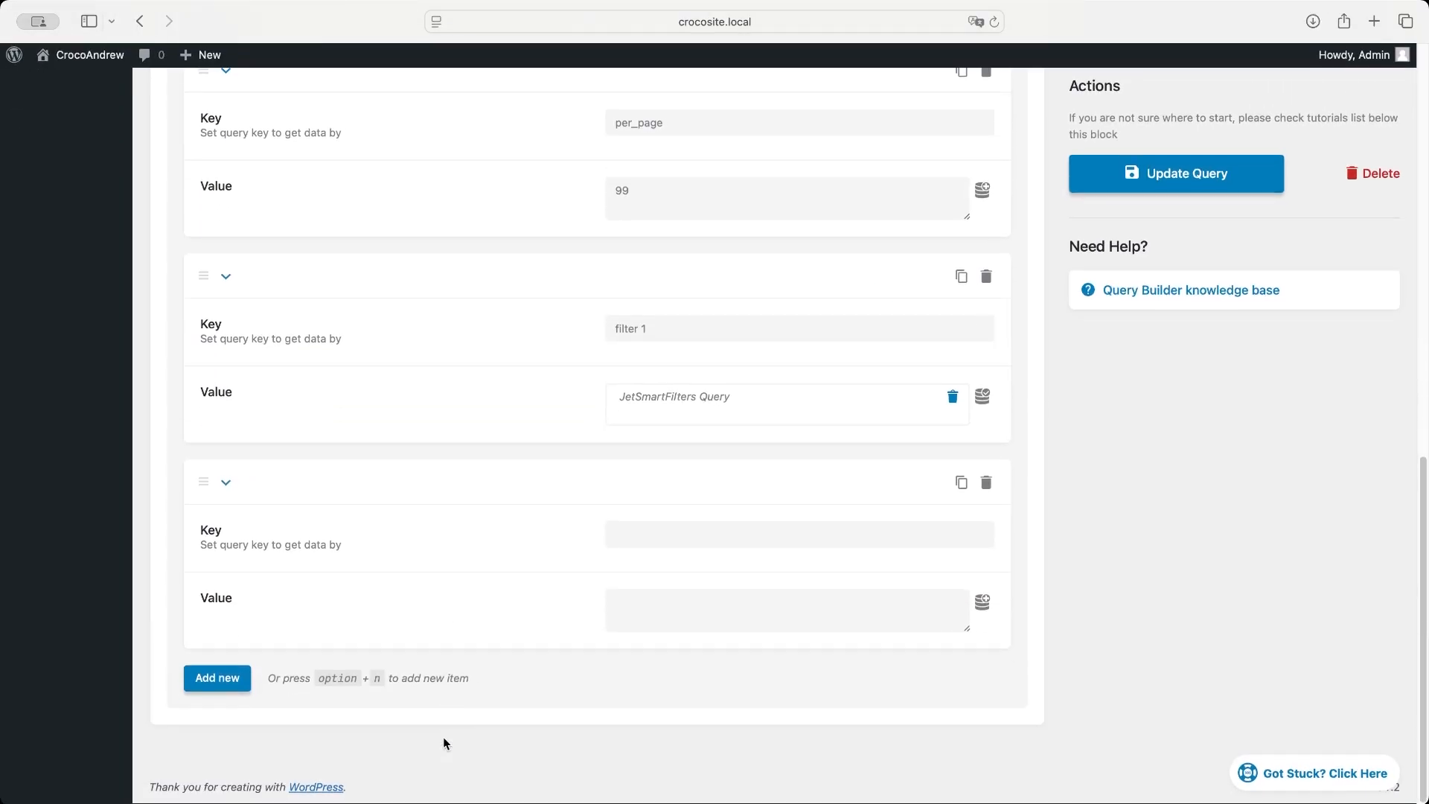
click(647, 536)
text(filter 2)
click(981, 605)
click(872, 666)
text(jetsm)
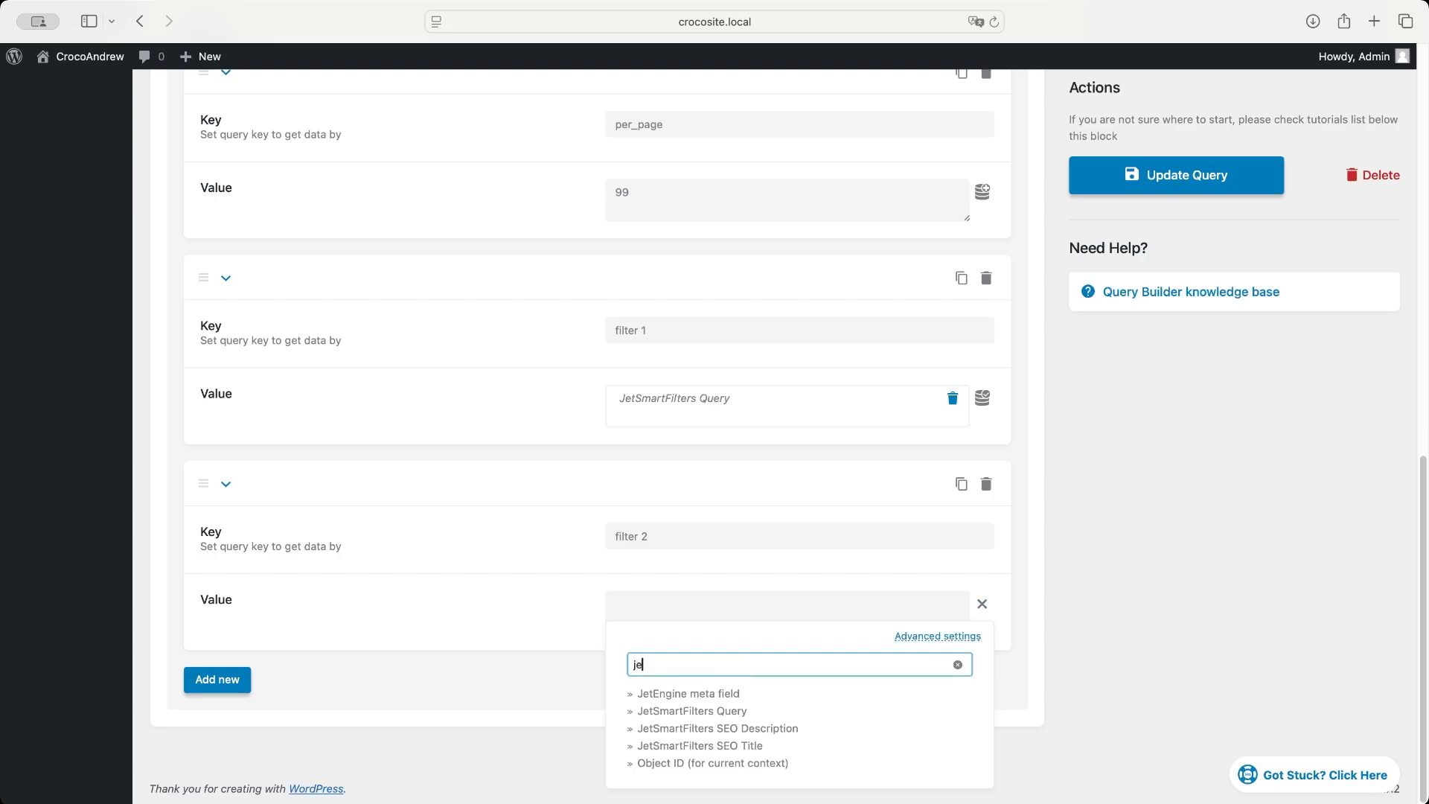
click(855, 695)
Step: Configure the filter 2 macro with type Plain Query Var, variable name vacancy-category and result format Plain, and apply it
scroll(855, 696, down, 1)
scroll(854, 699, down, 3)
click(950, 572)
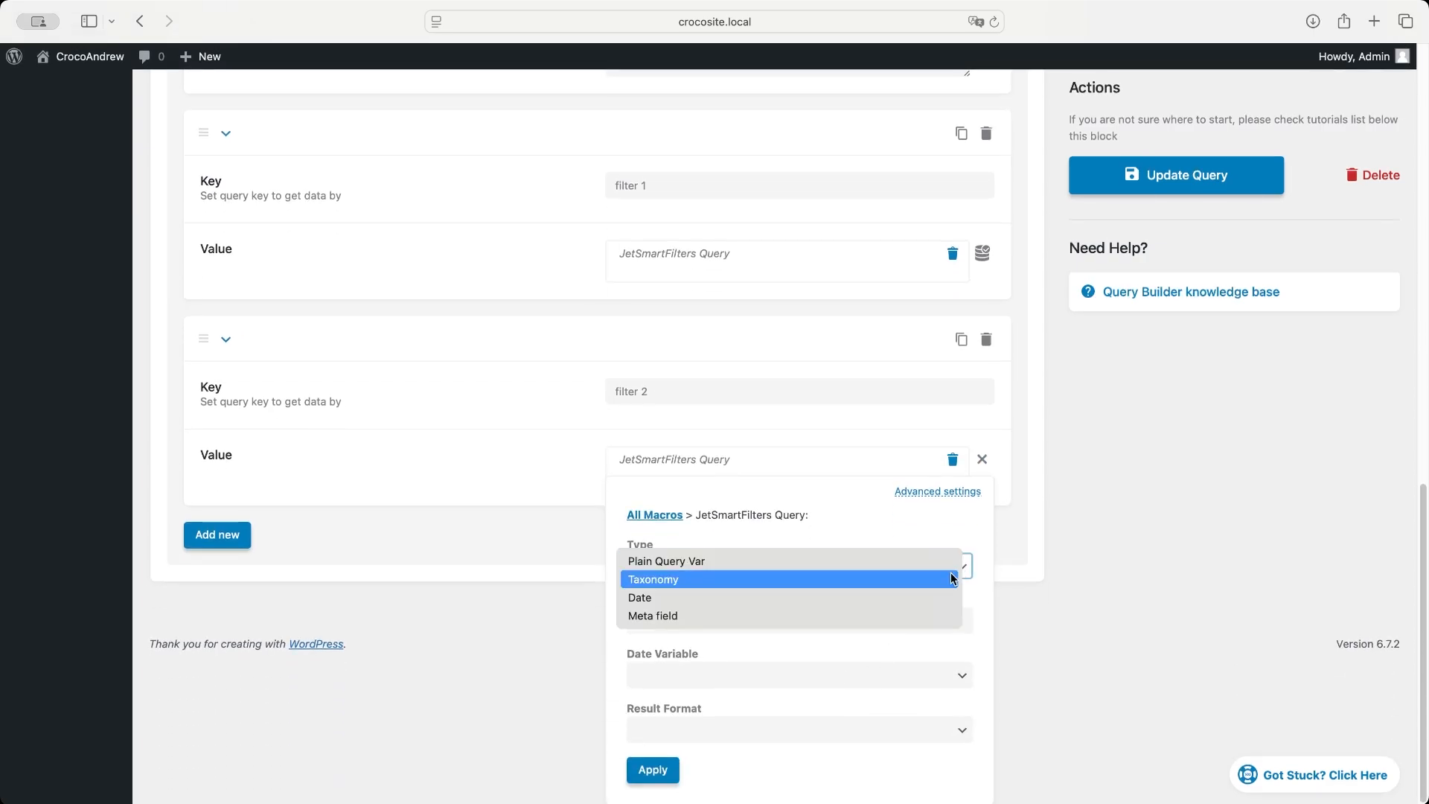
click(930, 561)
click(923, 620)
text(vacancy-category)
click(932, 725)
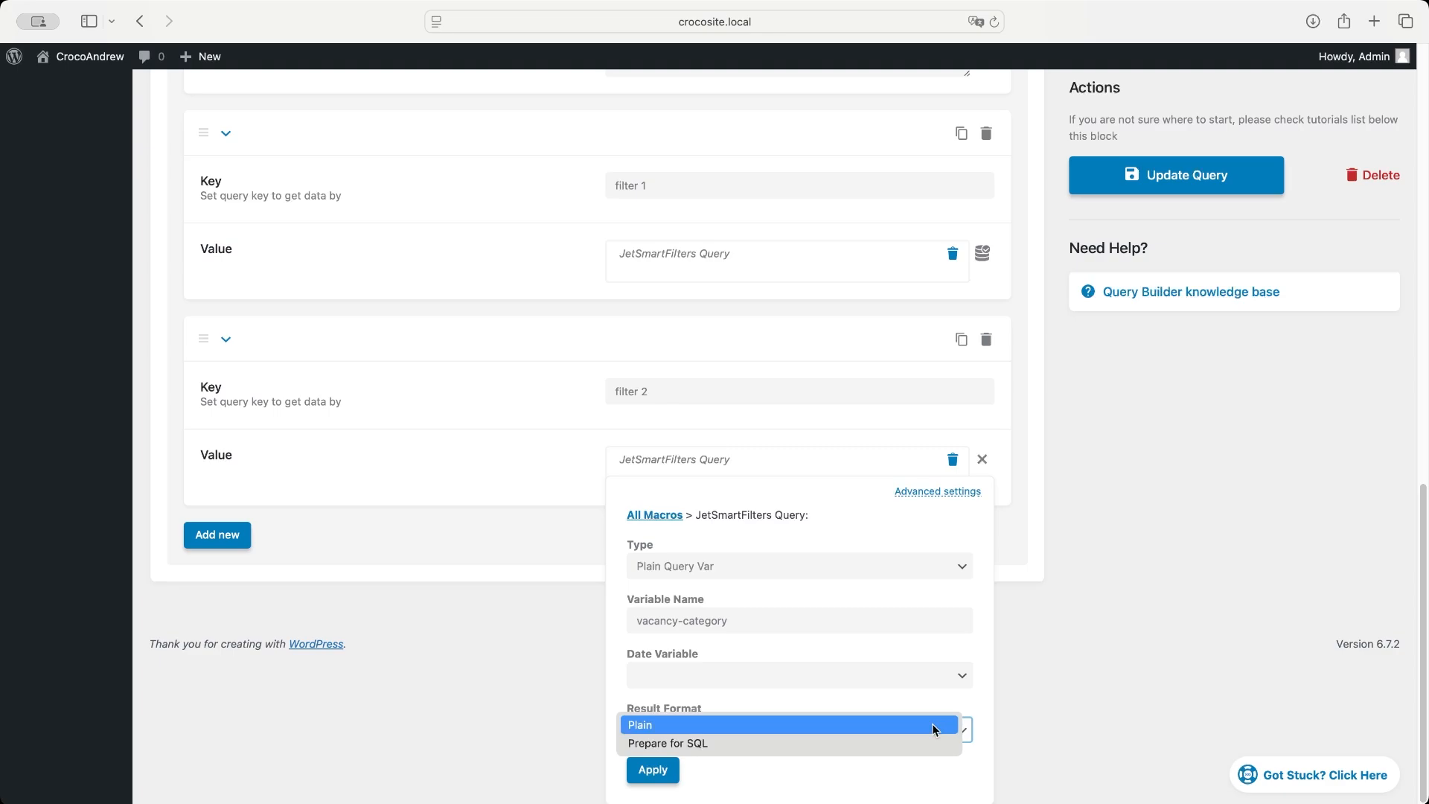
click(932, 724)
click(667, 771)
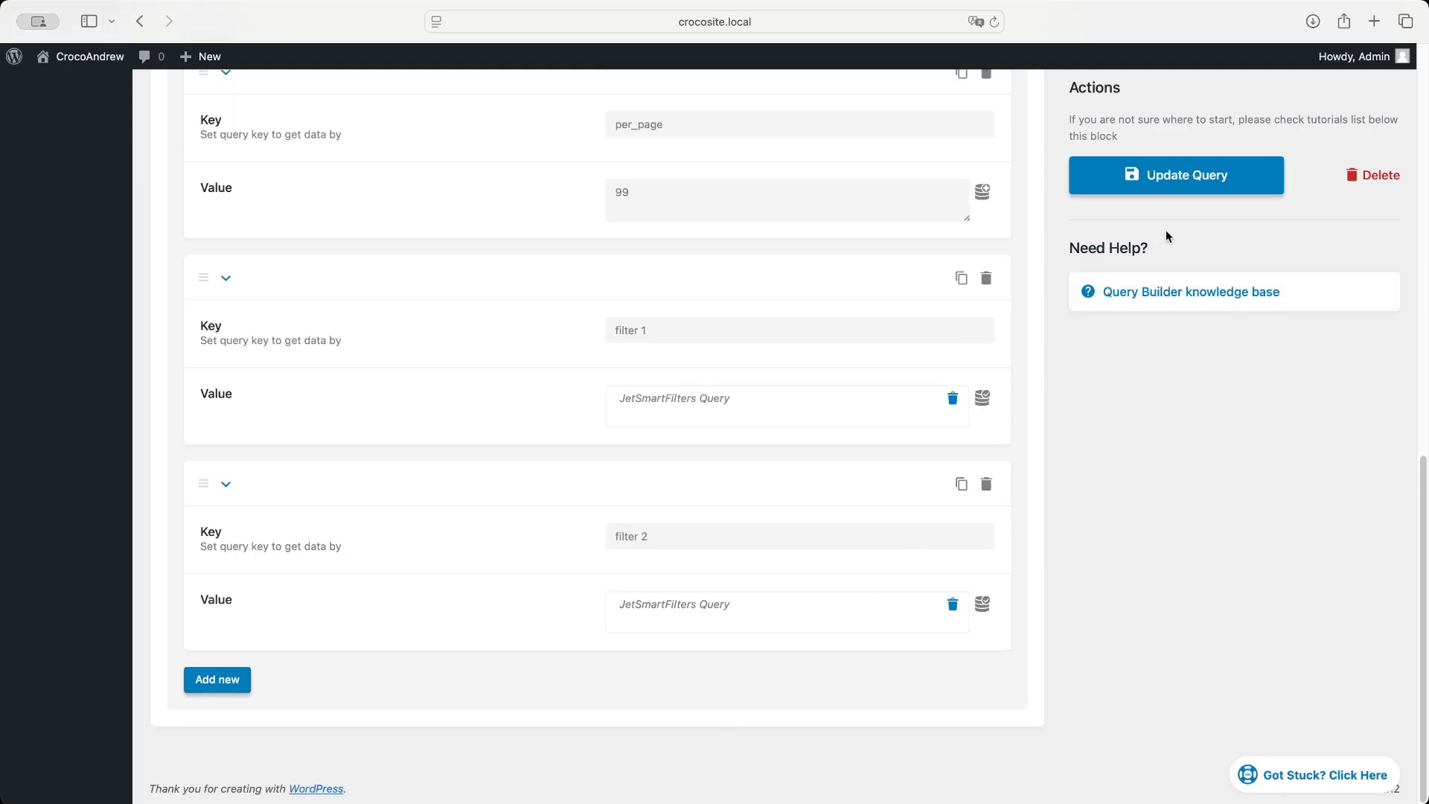
Step: Save the query with its two added filter parameters
click(1189, 191)
scroll(1189, 192, up, 3)
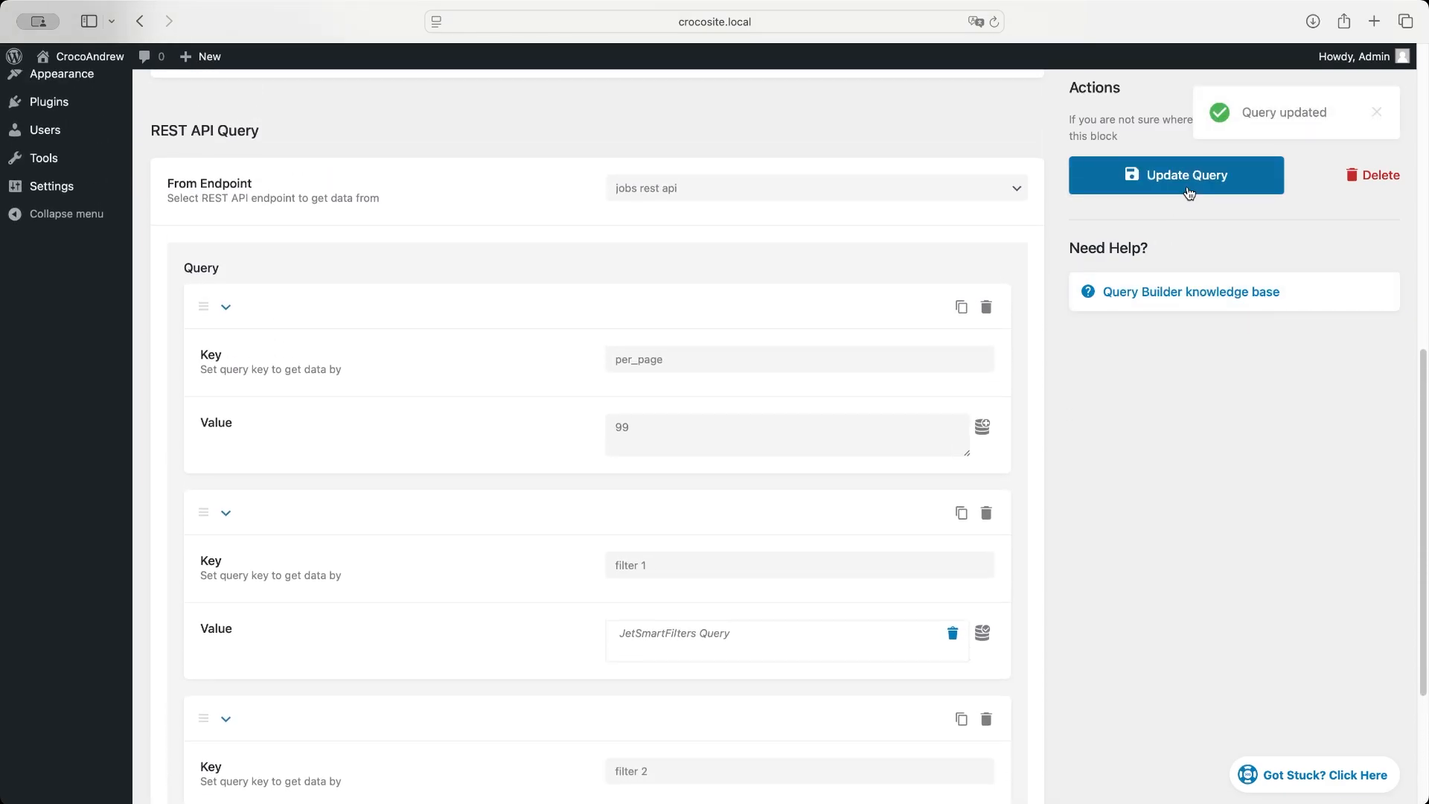
scroll(1189, 192, up, 5)
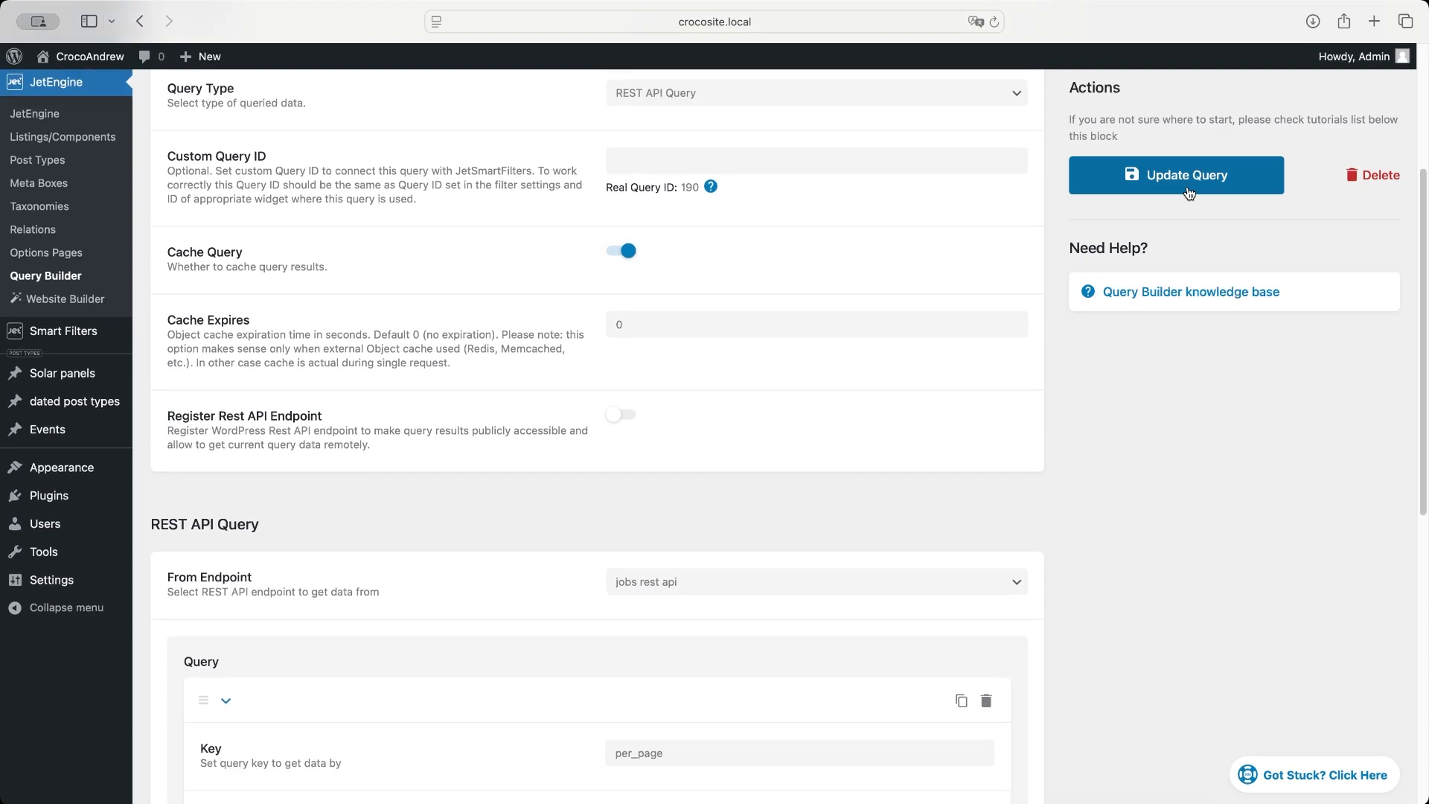
Step: Add a new smart filter named "jobs type" with the Radio filter type
click(101, 329)
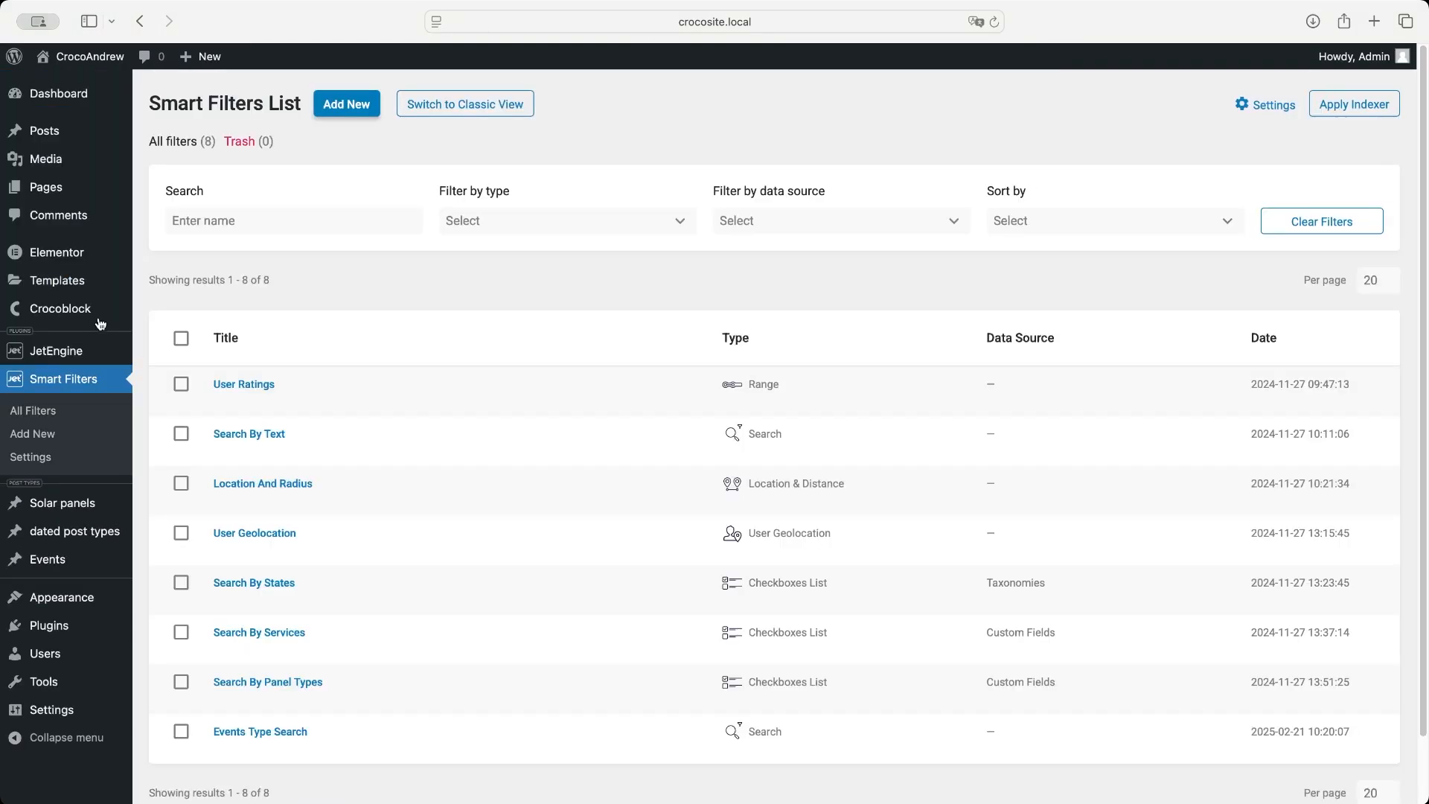
click(355, 105)
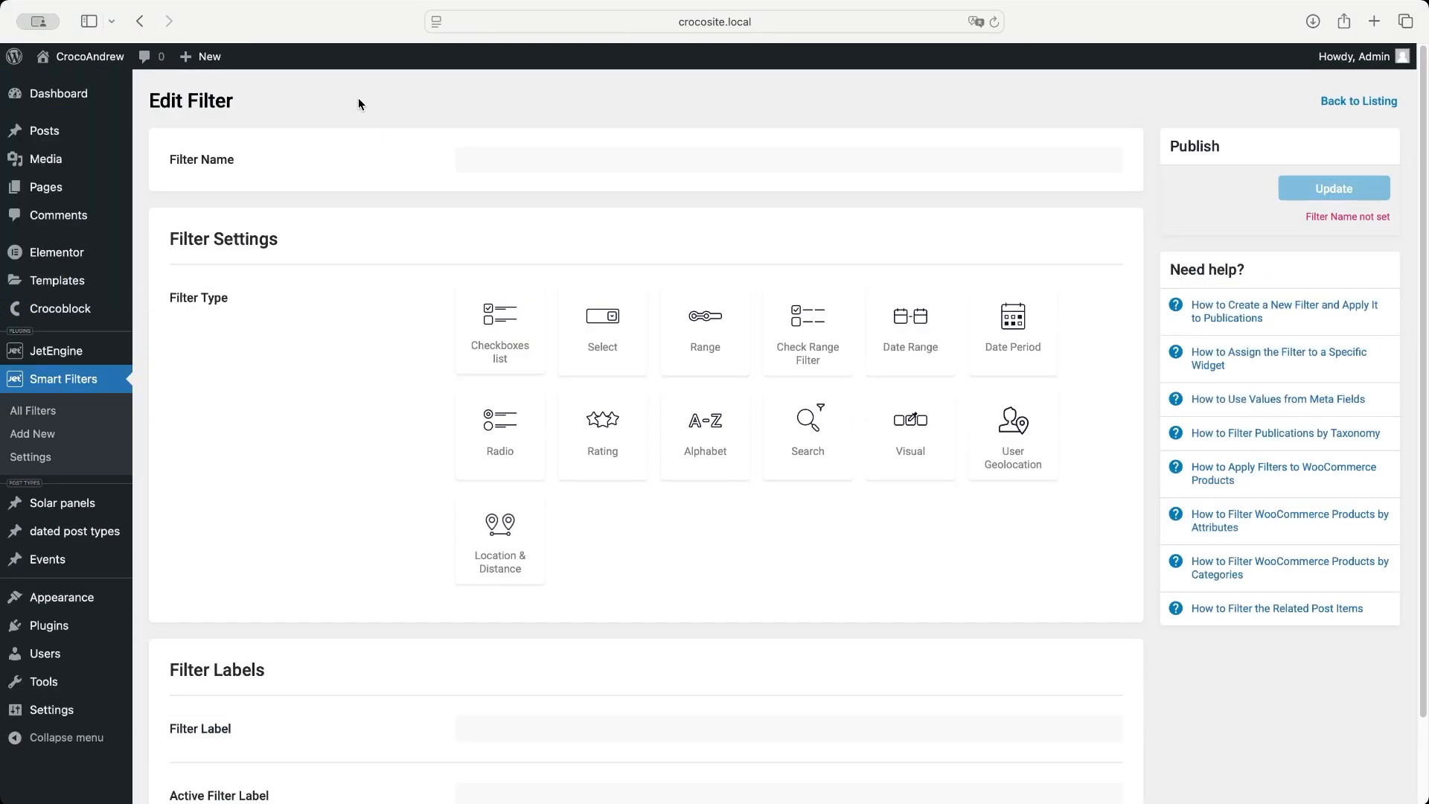
click(485, 154)
text(jobs type)
click(495, 431)
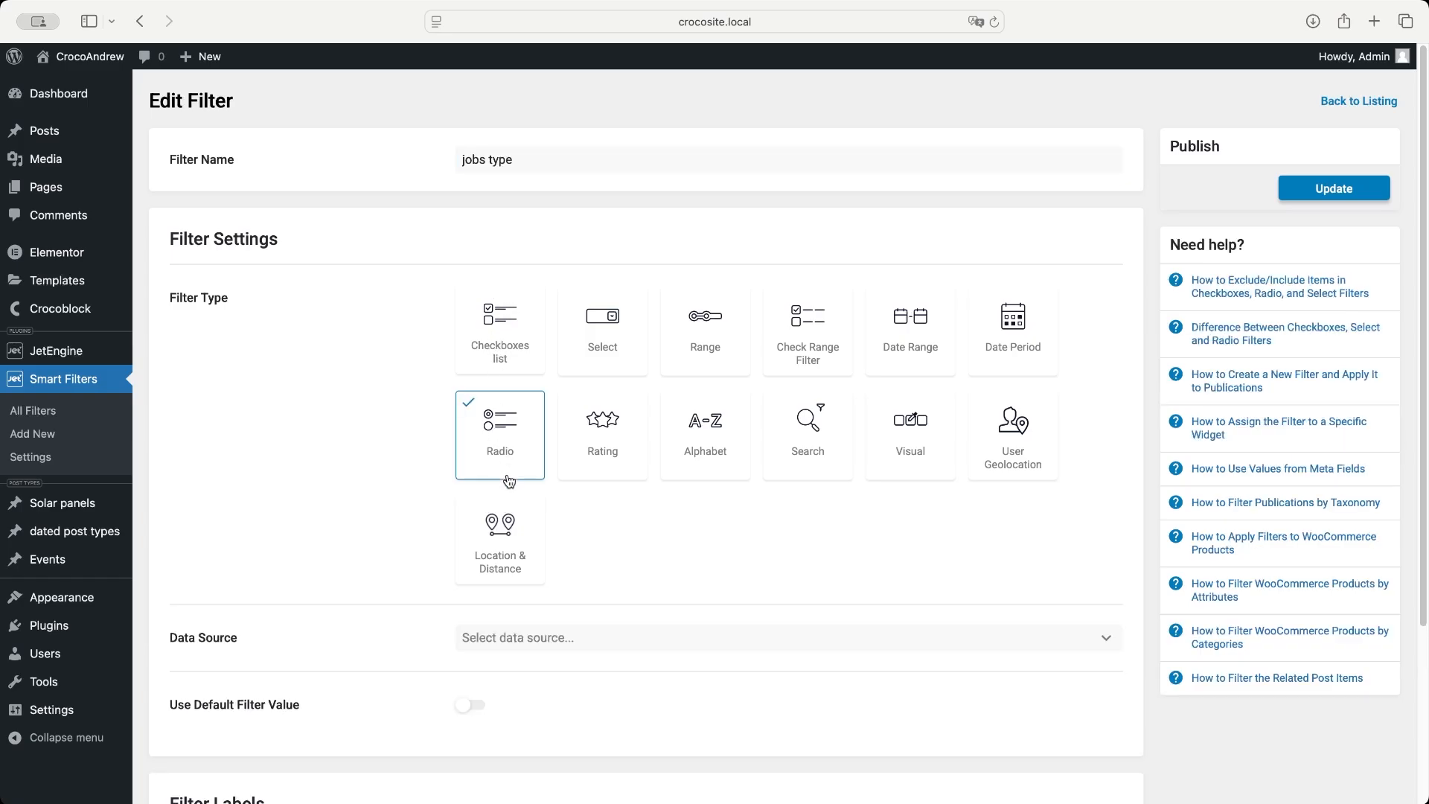
click(531, 639)
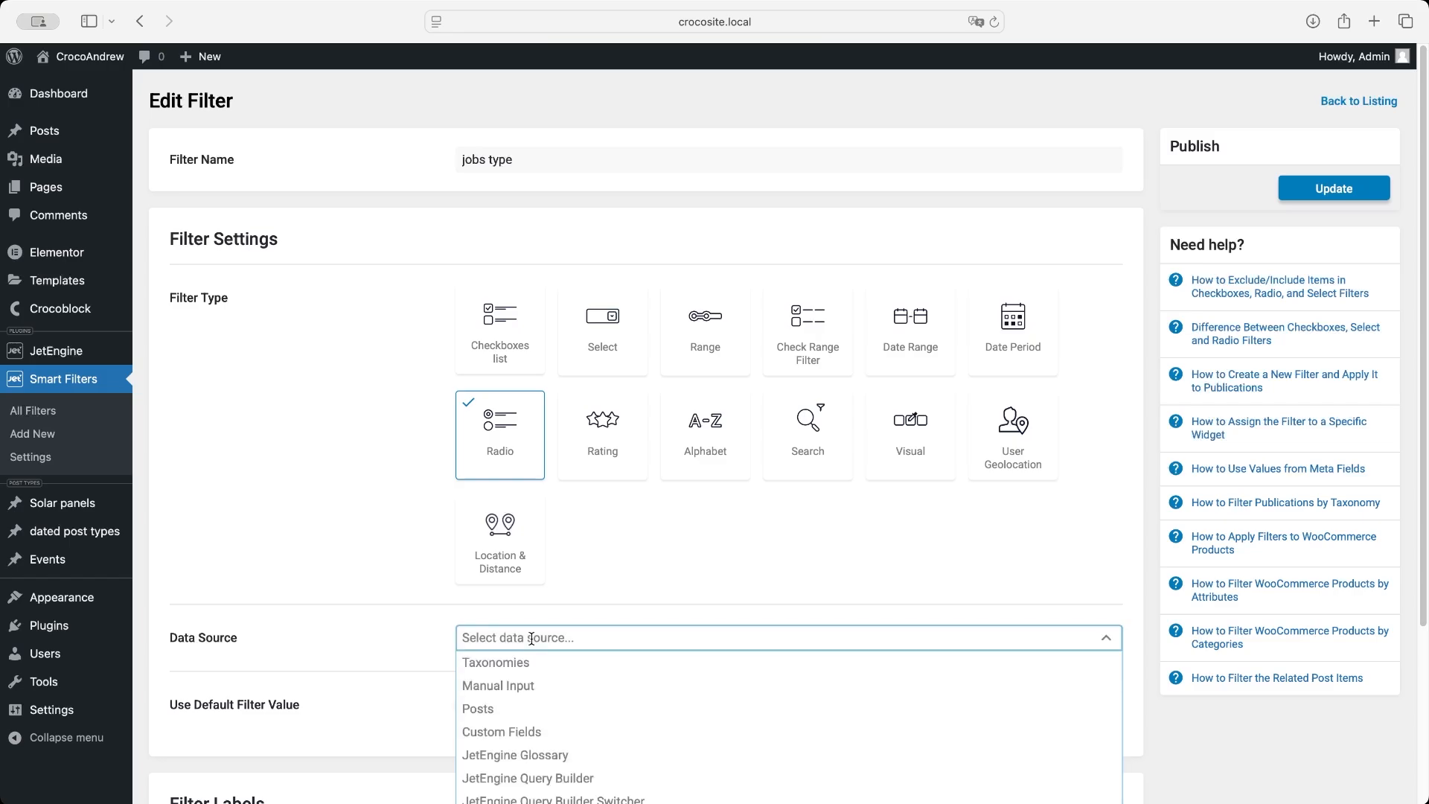
Step: Examine the job type glossary in the JetEngine settings, including the value and label of its Full Time item, in a separate tab
mouse_move(75, 351)
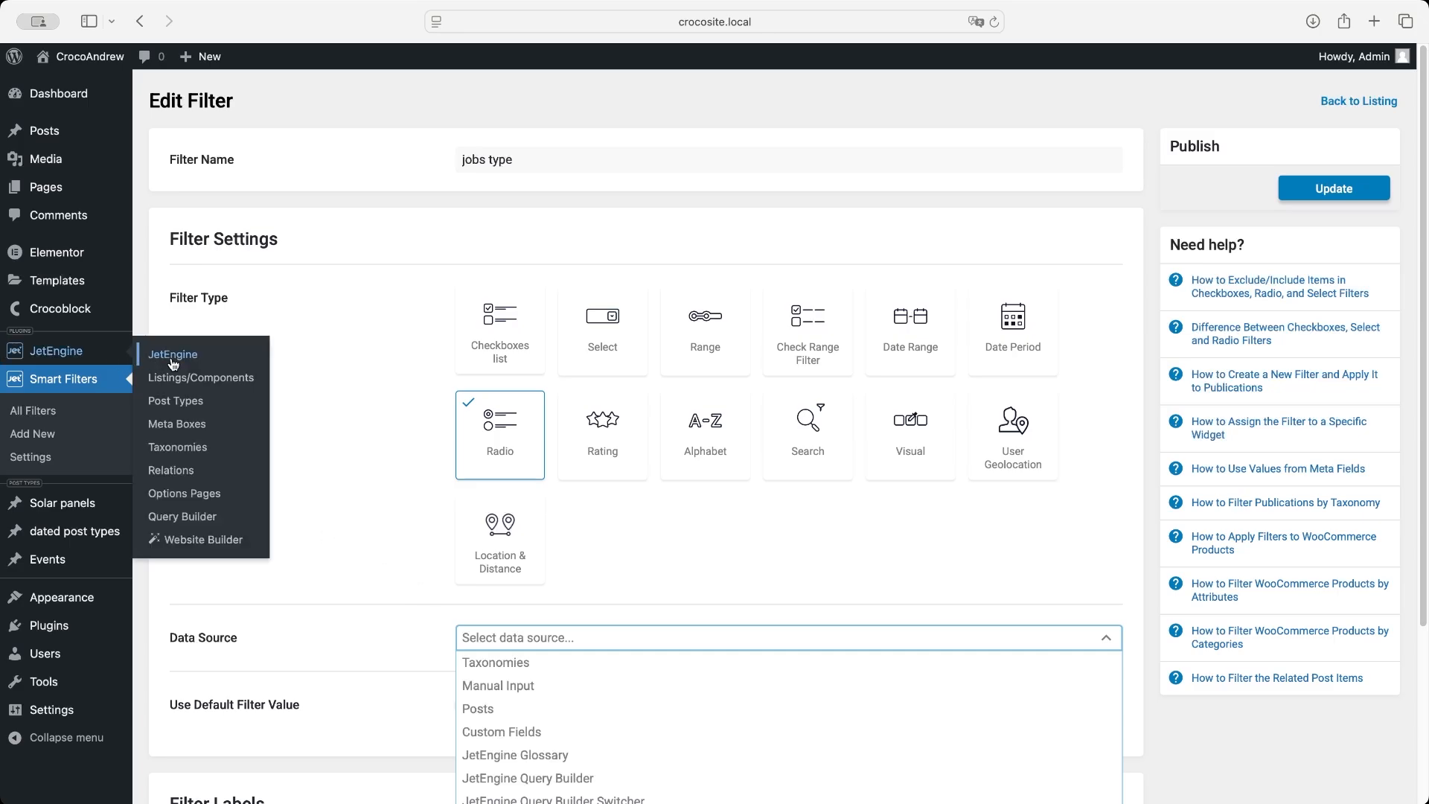
right_click(179, 362)
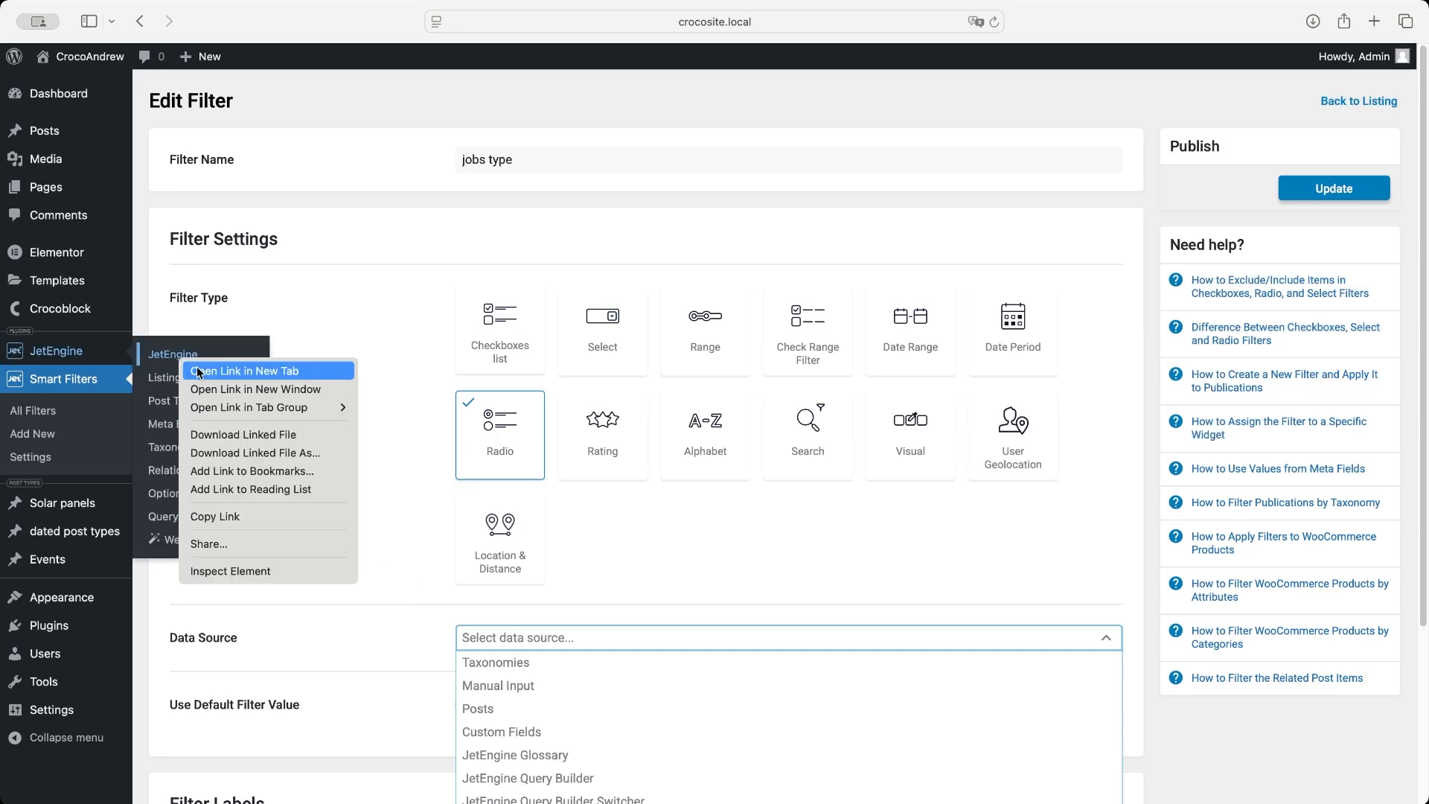
click(223, 370)
click(822, 59)
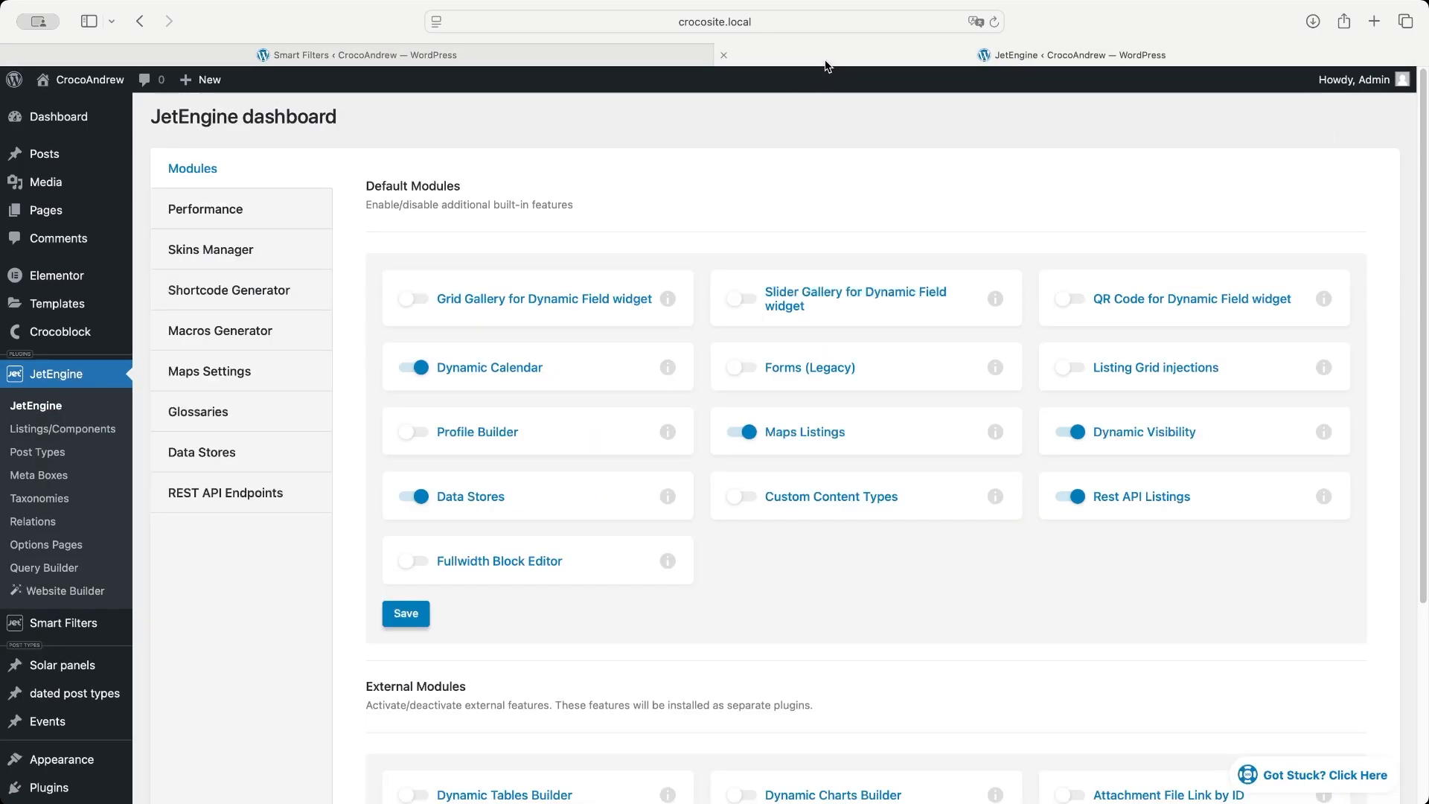
click(246, 411)
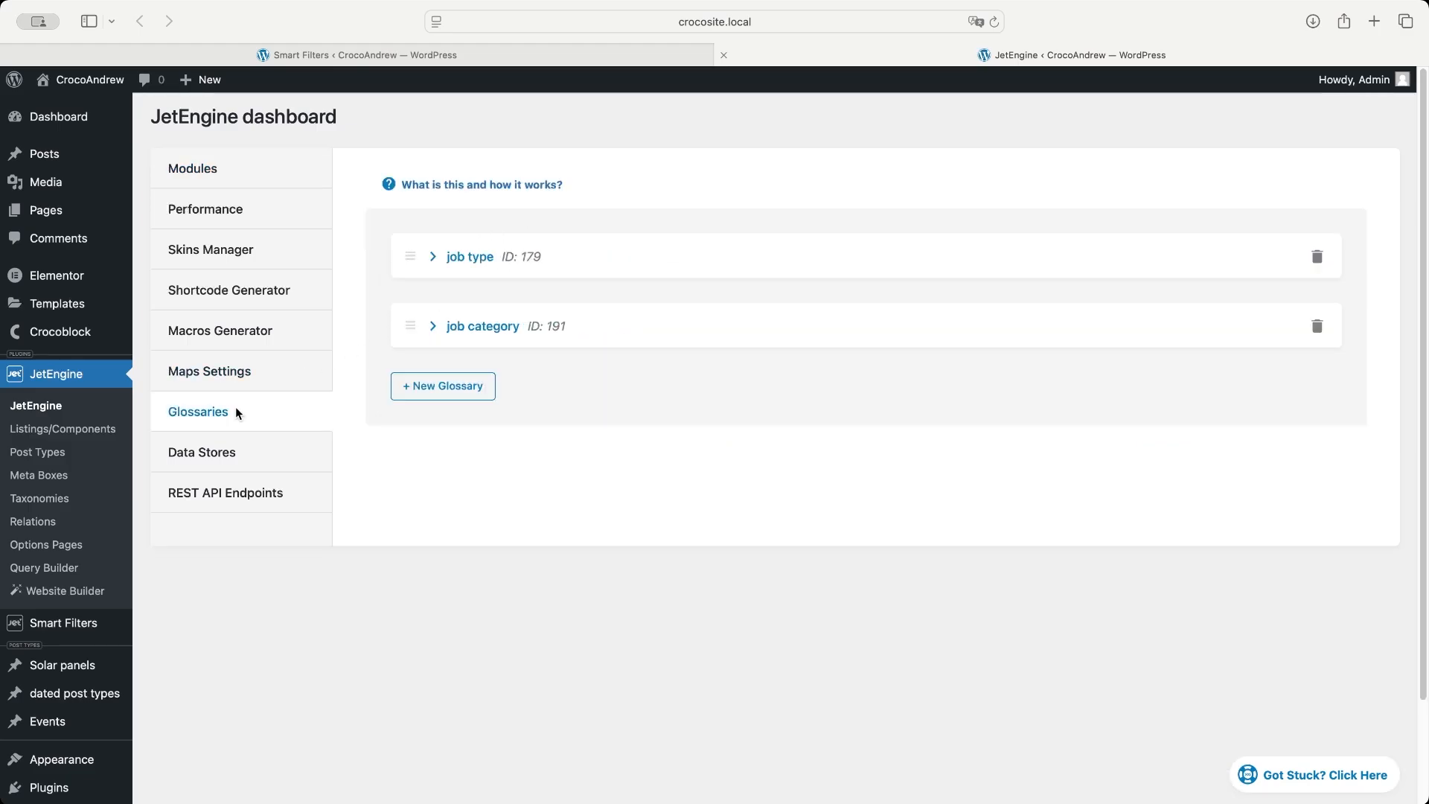
click(433, 257)
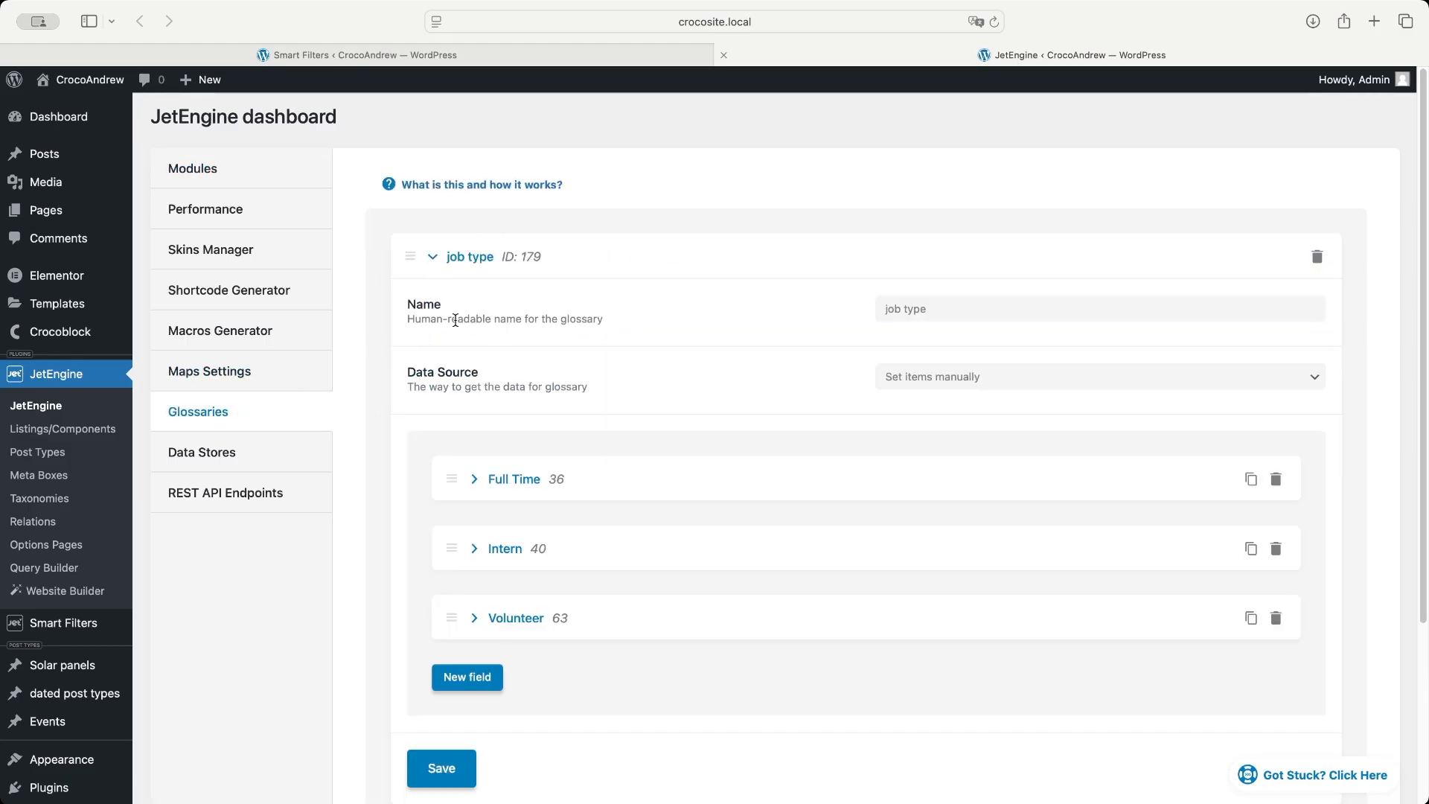
click(474, 479)
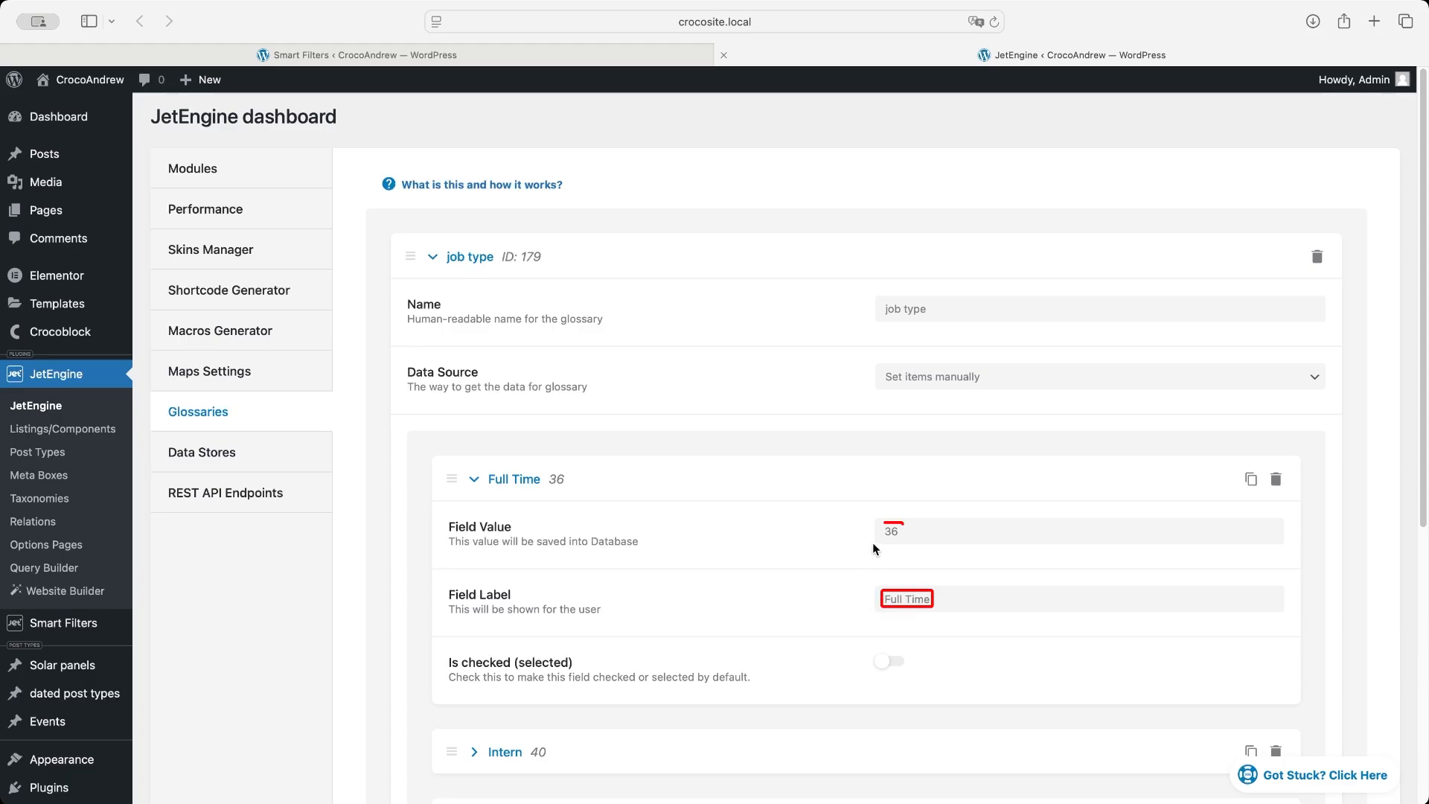
click(724, 55)
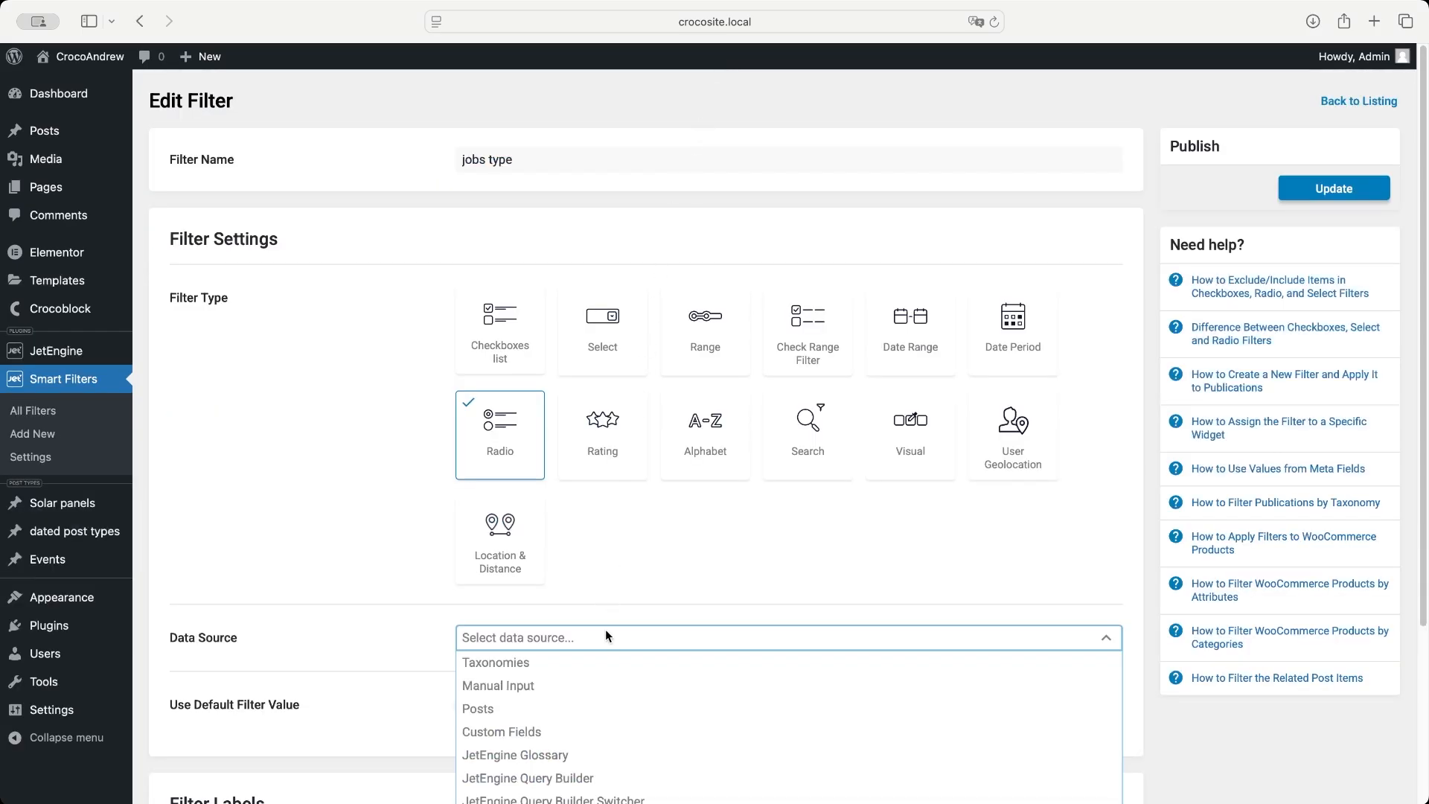
Step: Set the jobs type filter's data source to JetEngine Glossary and select the job type glossary
click(560, 754)
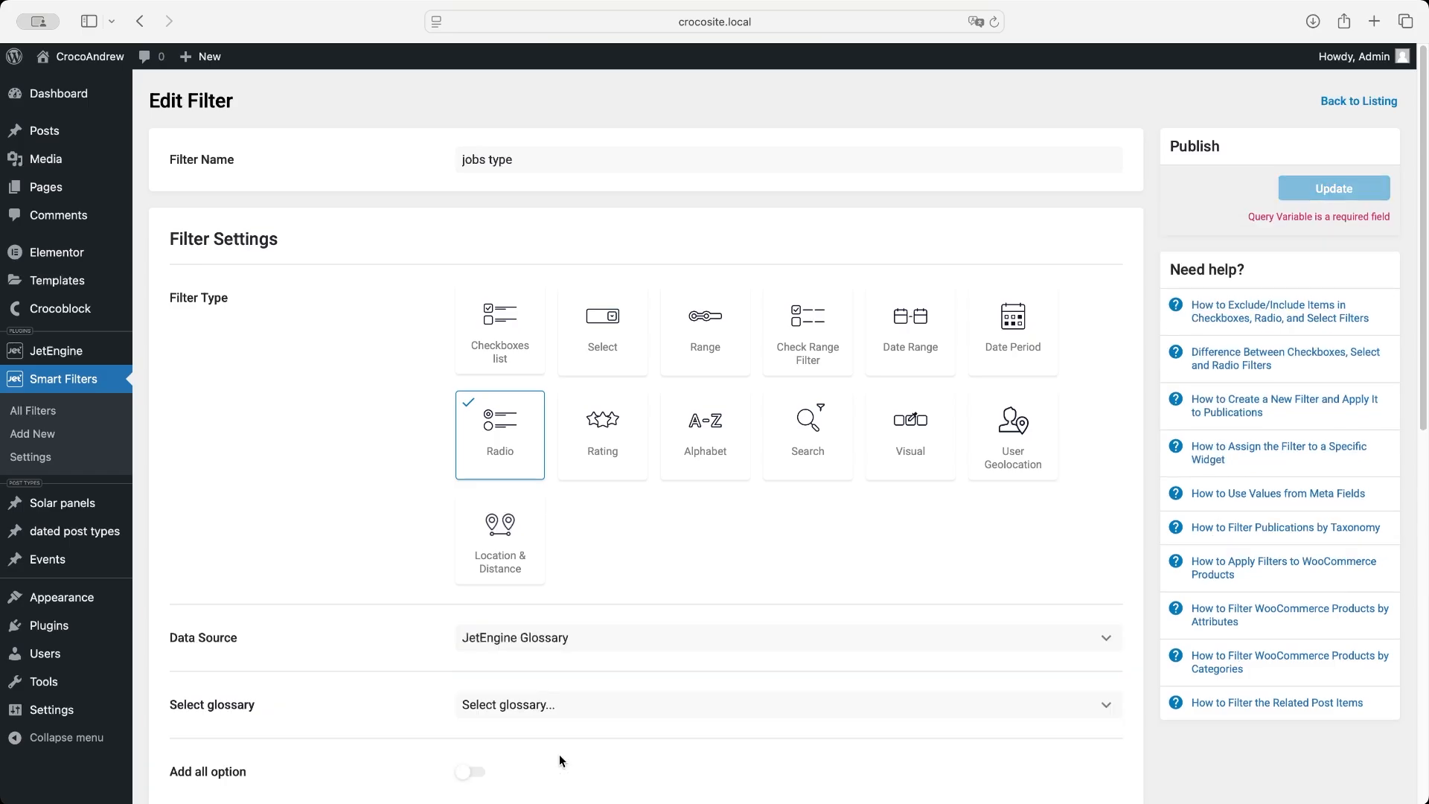
click(584, 710)
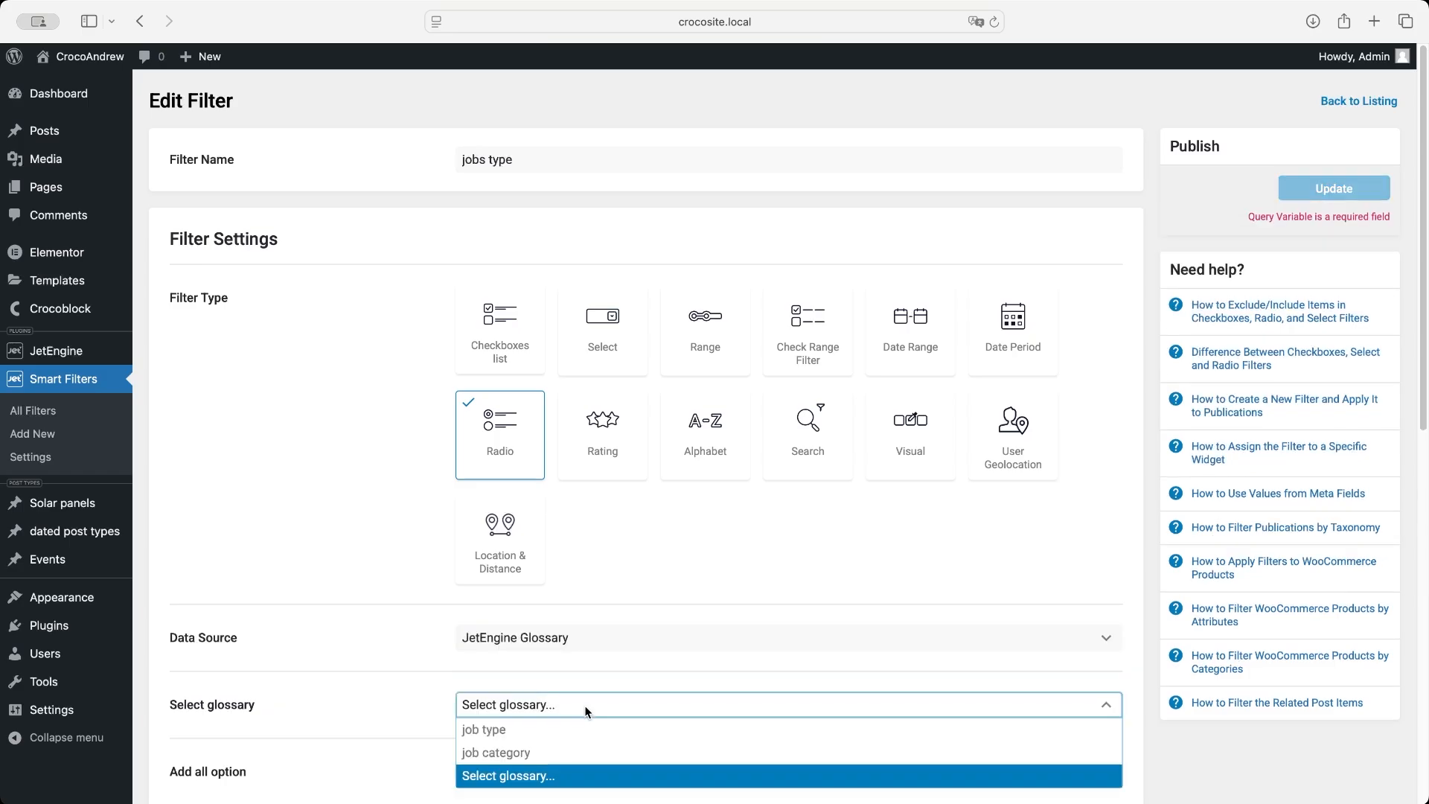
click(539, 731)
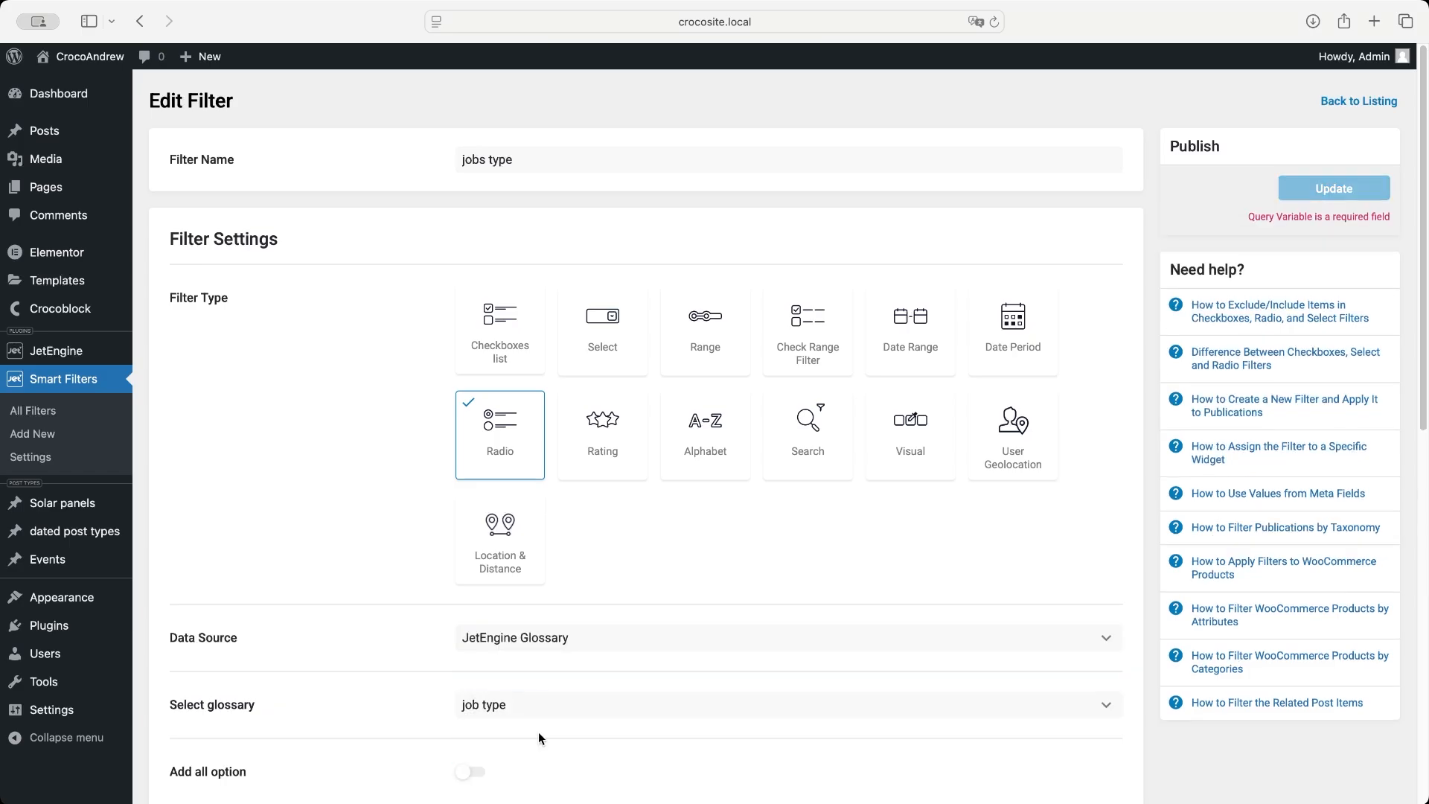
Step: Set the jobs type filter's query variable to vacancy-type and save the filter
scroll(538, 733, down, 2)
scroll(538, 731, down, 6)
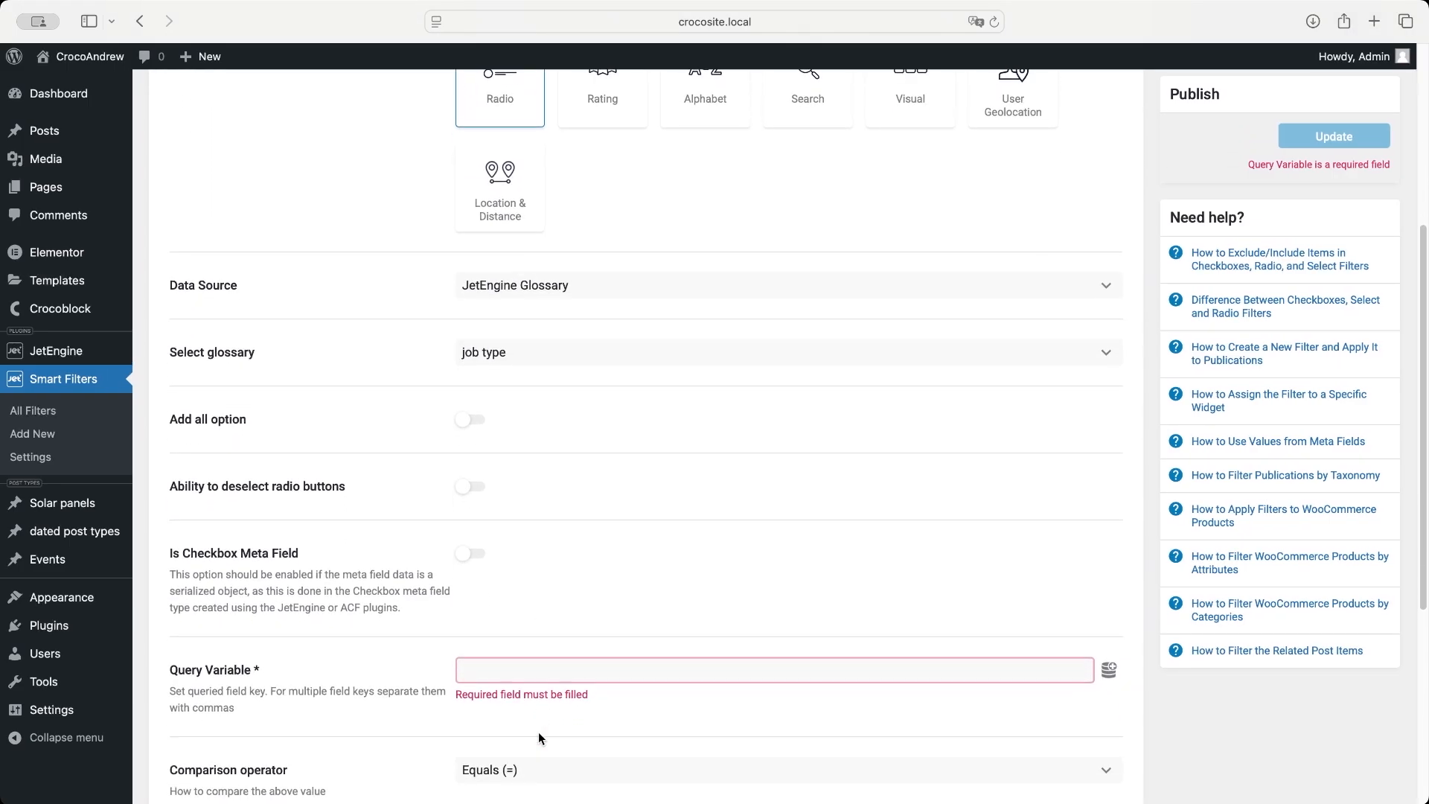
click(549, 673)
text(vacancy-type)
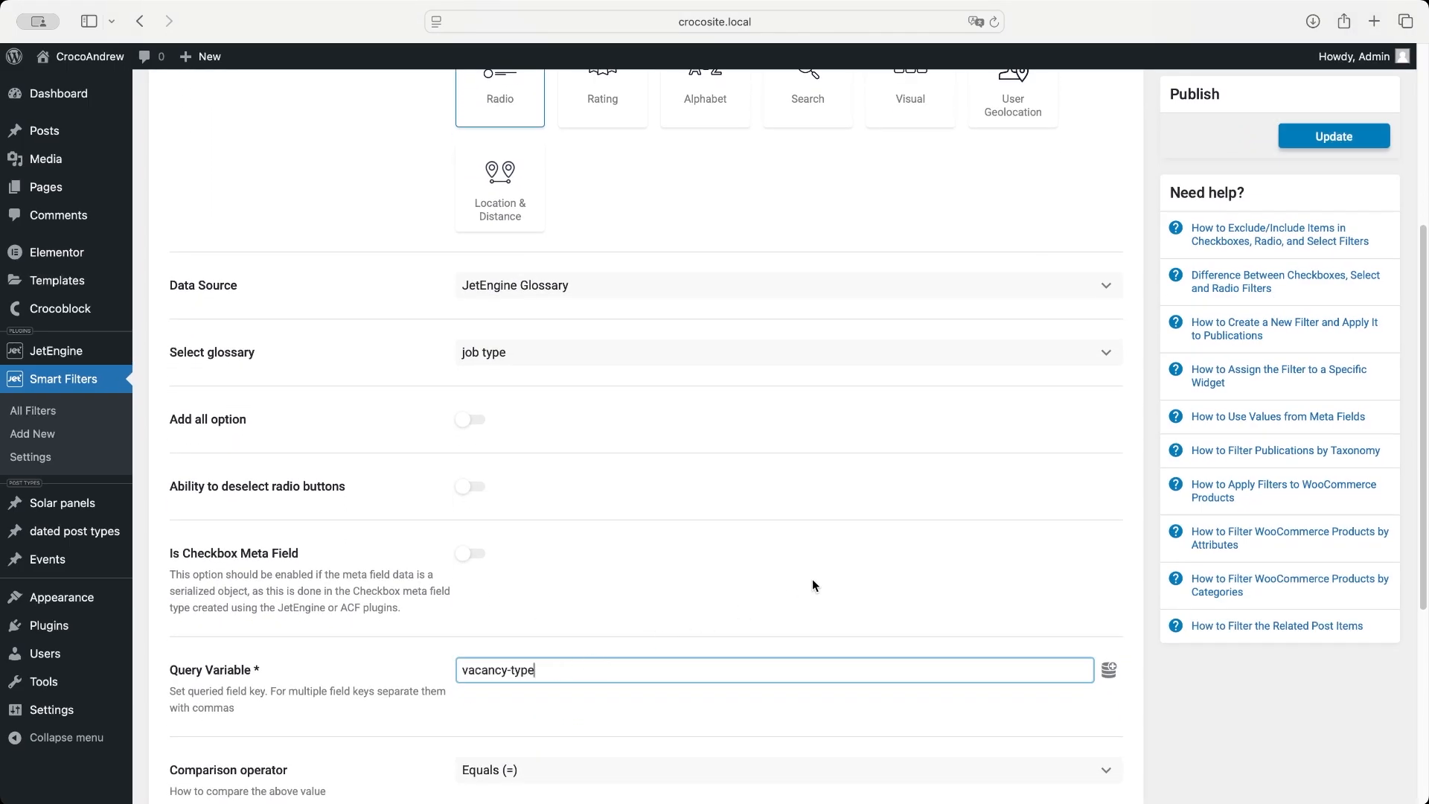
click(1322, 142)
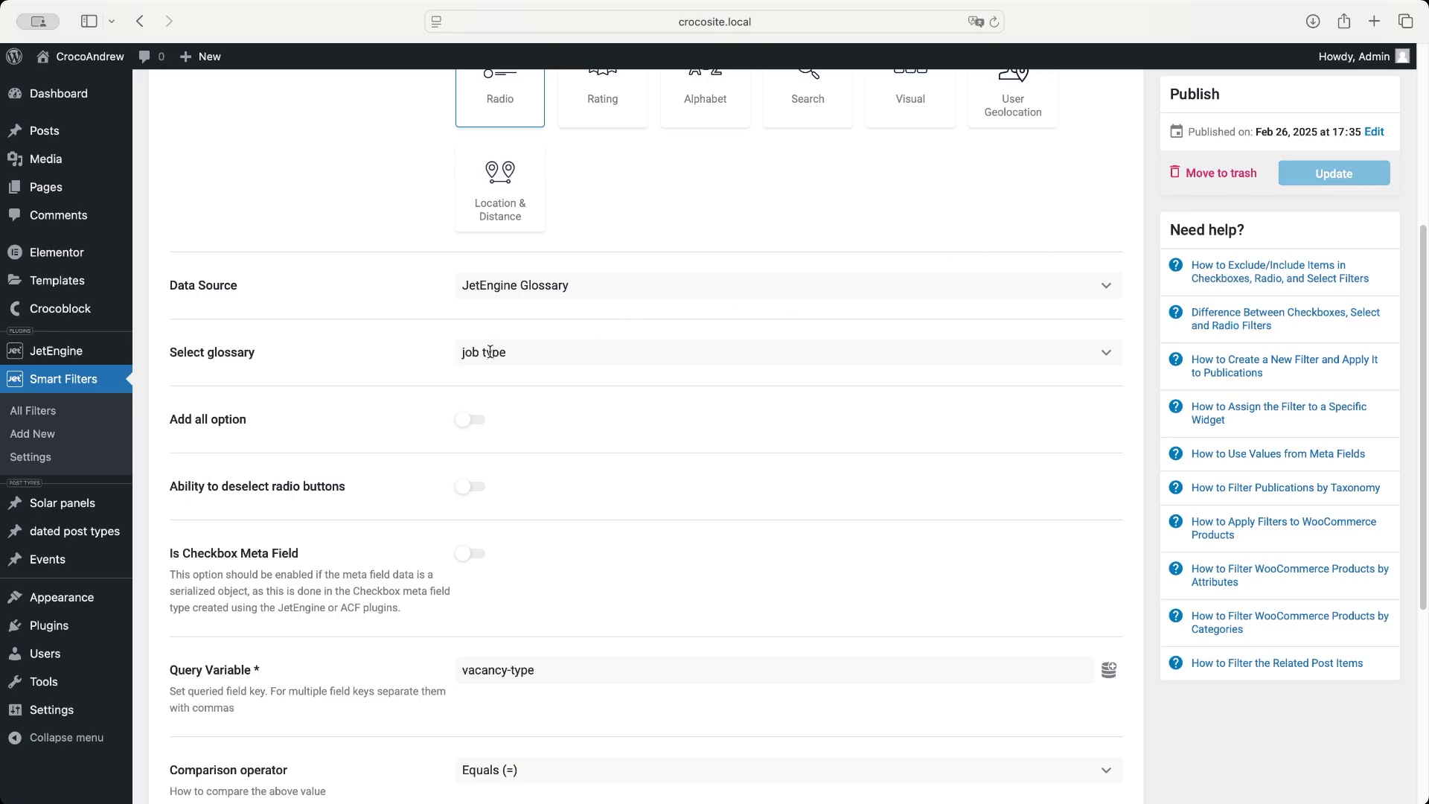
Step: Add another smart filter named "jobs category" with the Radio filter type
click(128, 441)
click(603, 159)
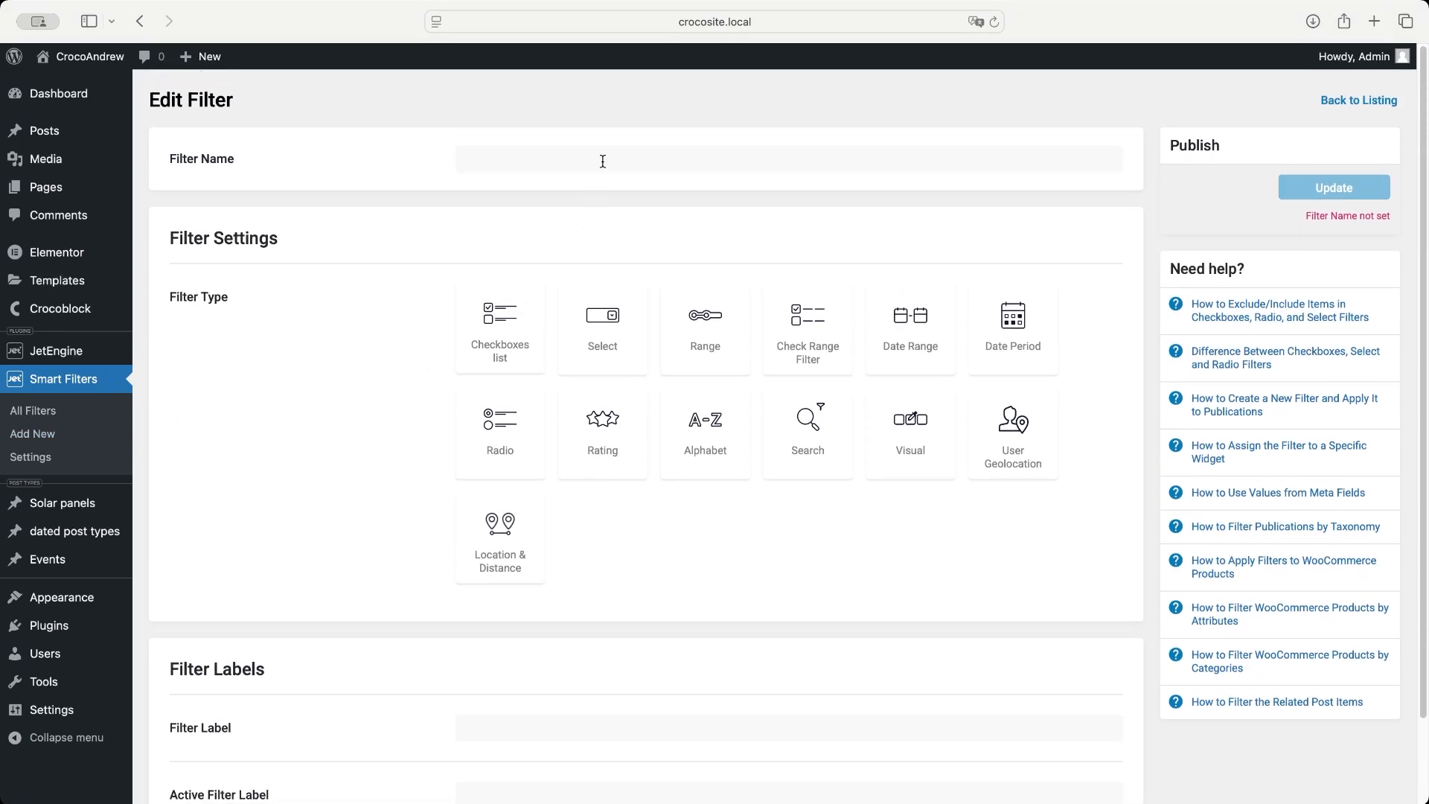
text(jobs category)
click(500, 435)
Step: Set the jobs category filter's data source to JetEngine Glossary and select the job category glossary
click(528, 637)
click(527, 756)
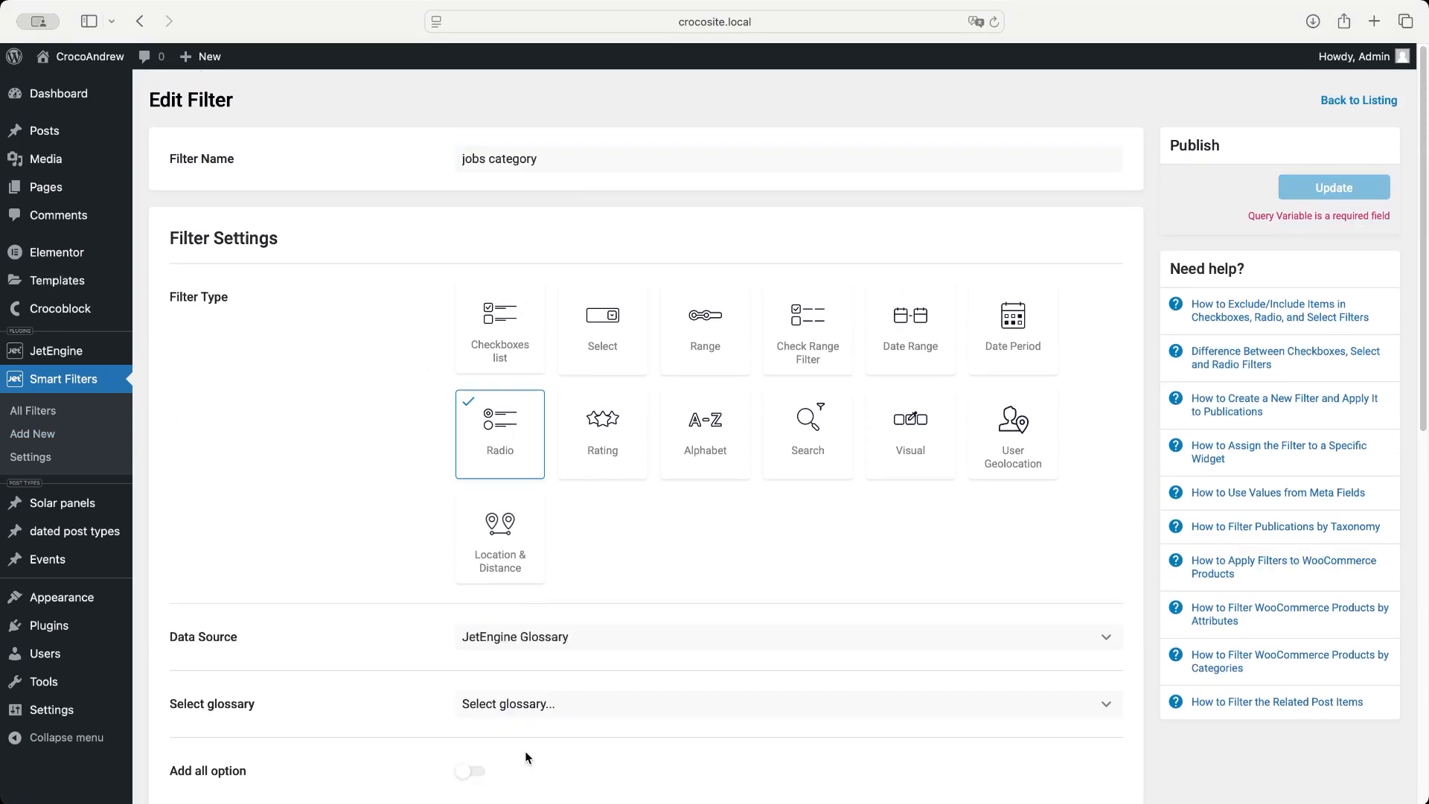
scroll(624, 417, down, 5)
click(612, 382)
click(595, 426)
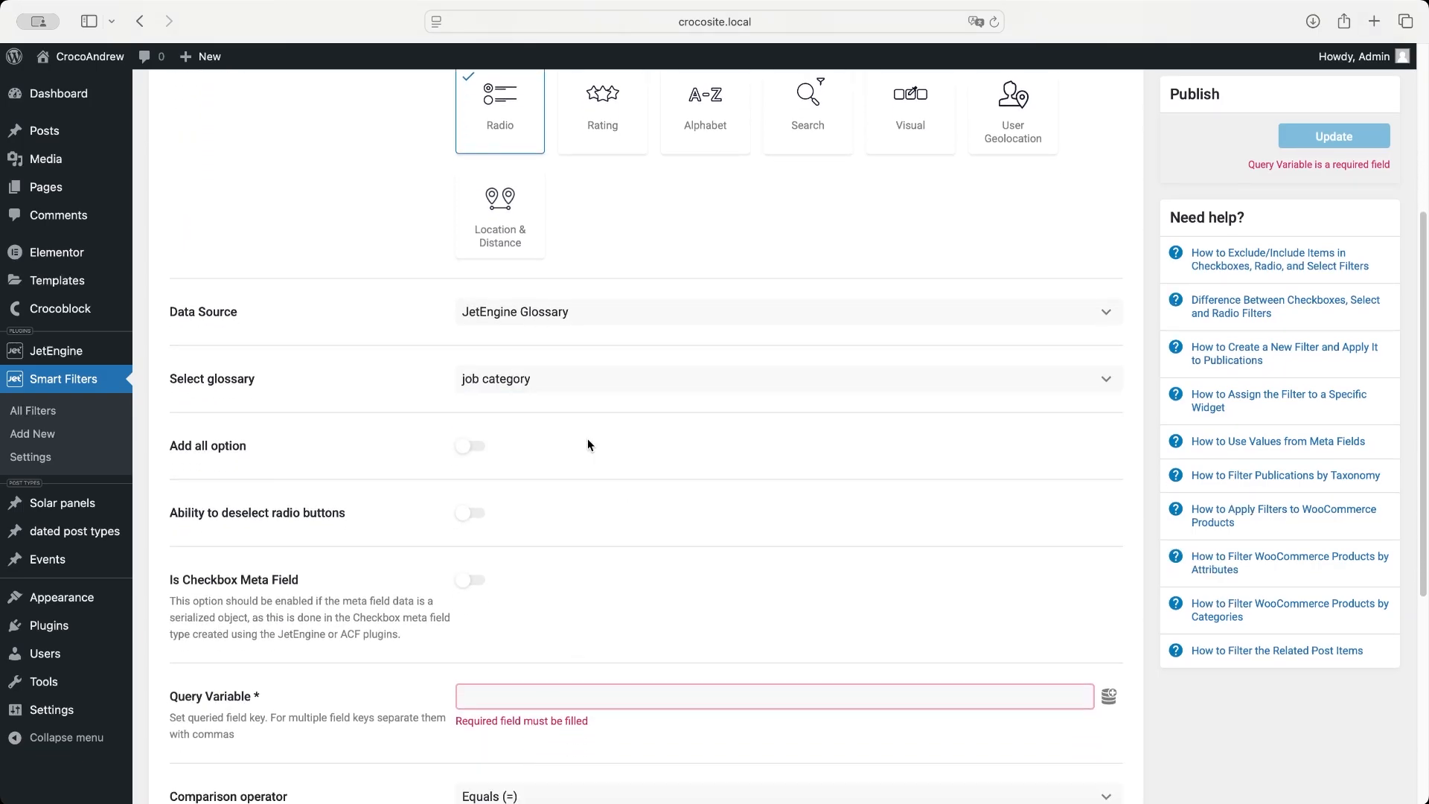
Step: Set the jobs category filter's query variable to vacancy-category and save the filter
click(559, 696)
text(vacancy-category)
click(1322, 137)
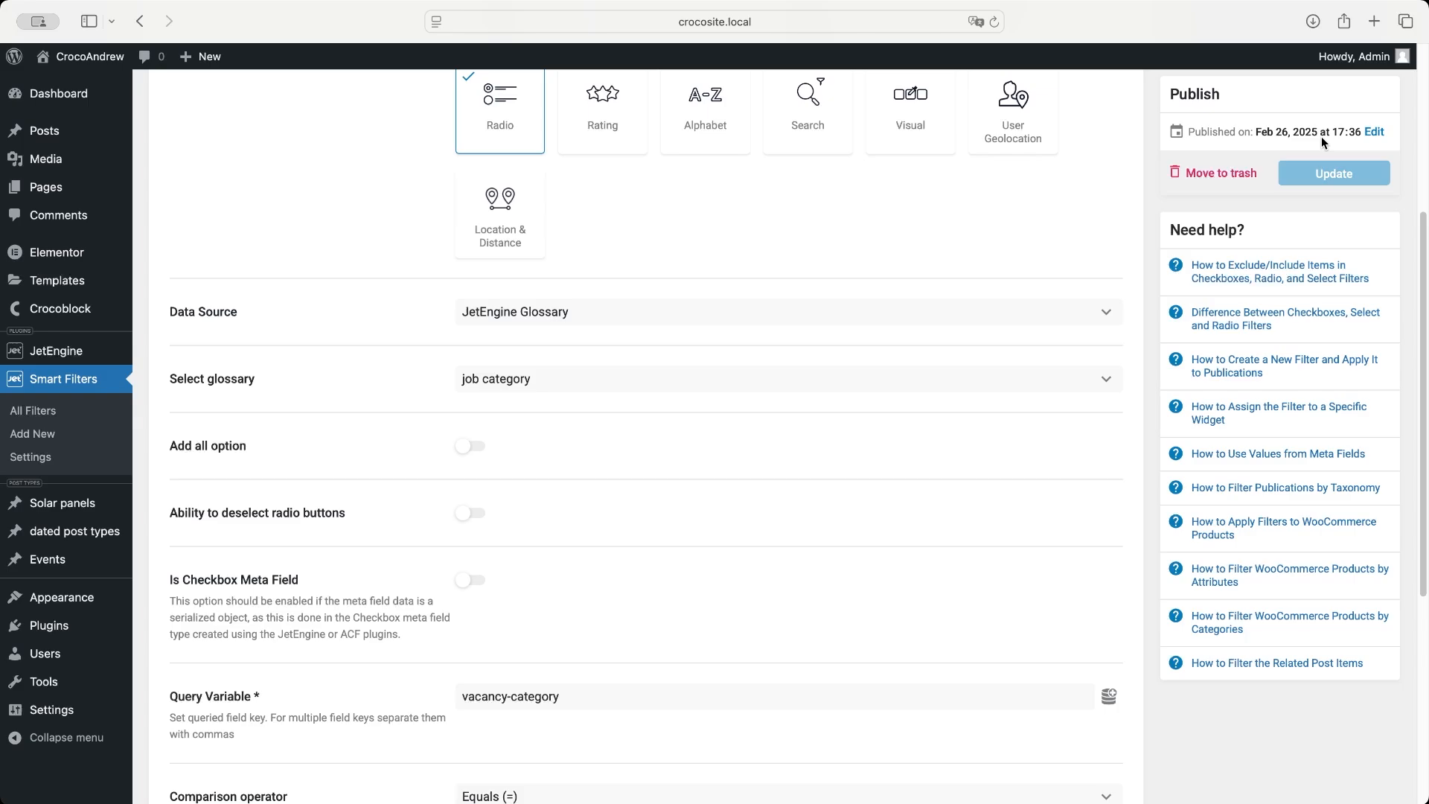
Step: Create an Elementor listing item named "rest api query" with Query Builder as its source and jobs rest api query as its query
mouse_move(104, 356)
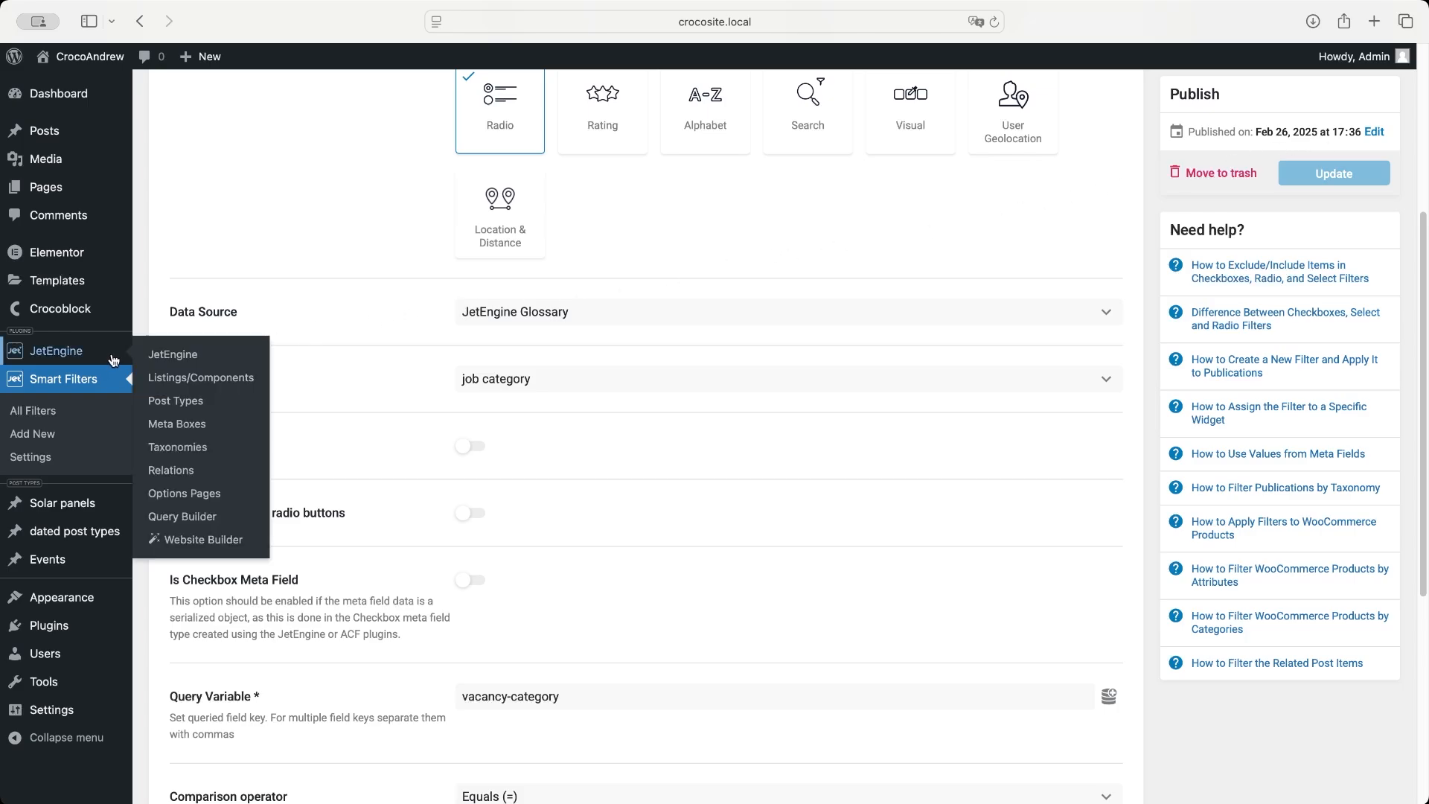
click(167, 381)
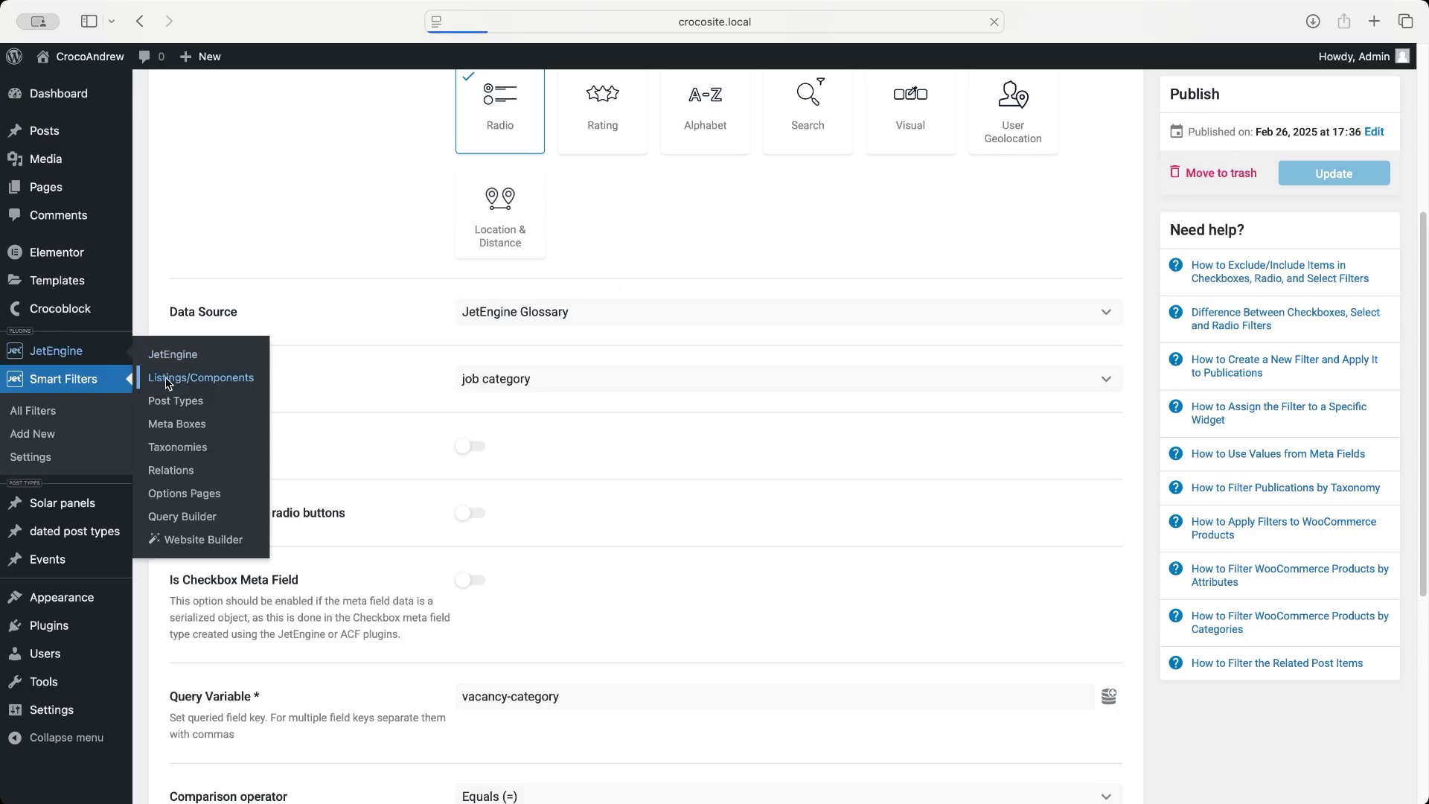
click(402, 101)
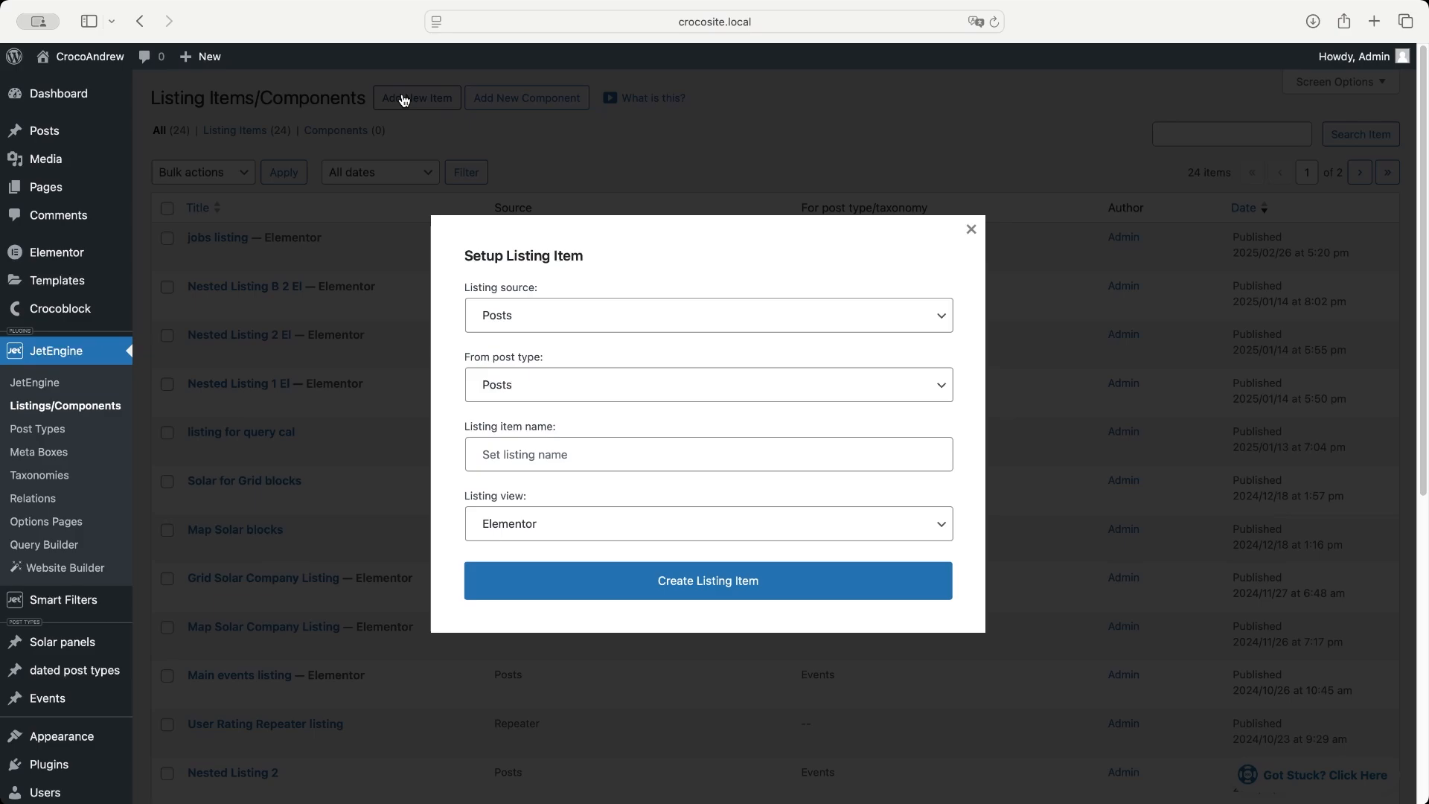
click(558, 316)
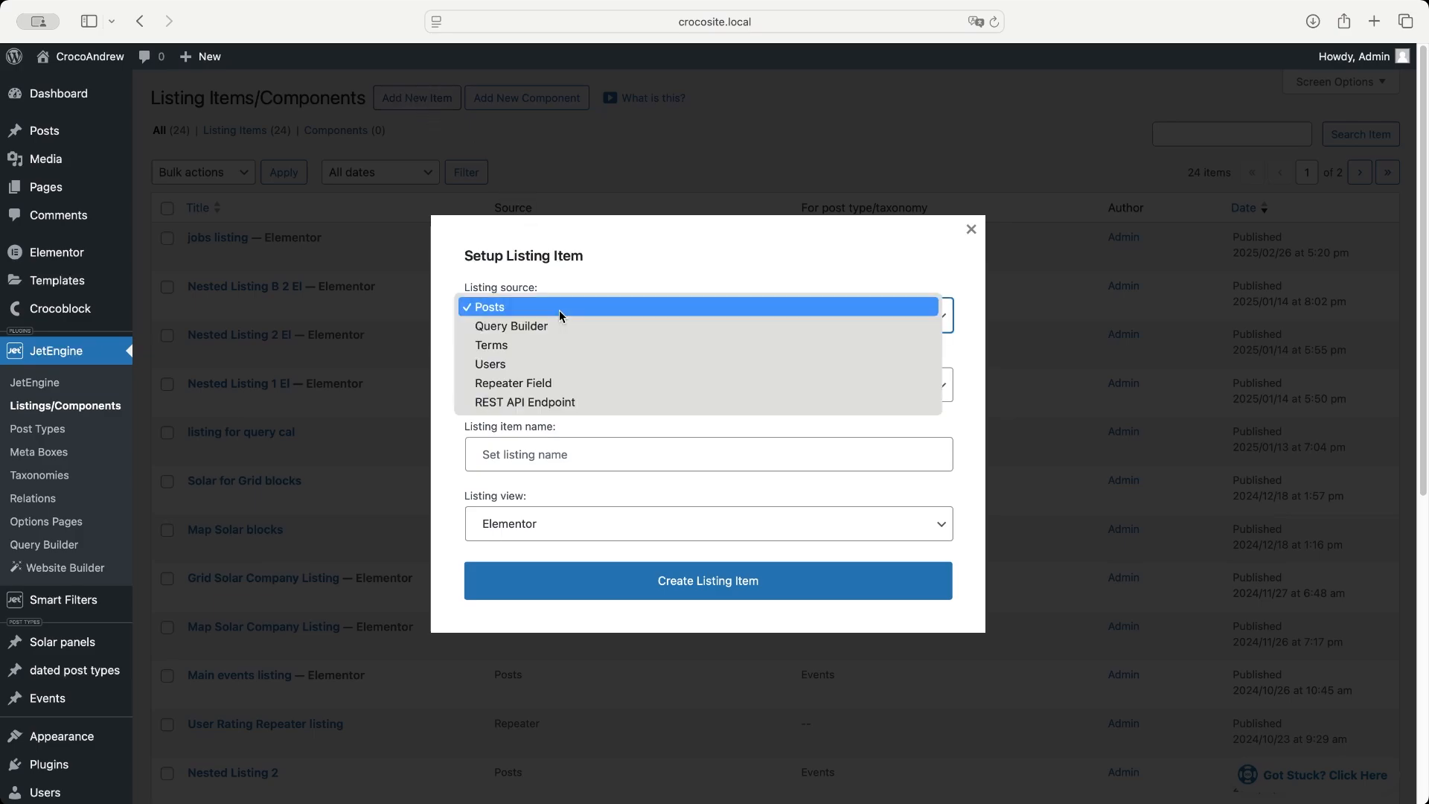
click(558, 328)
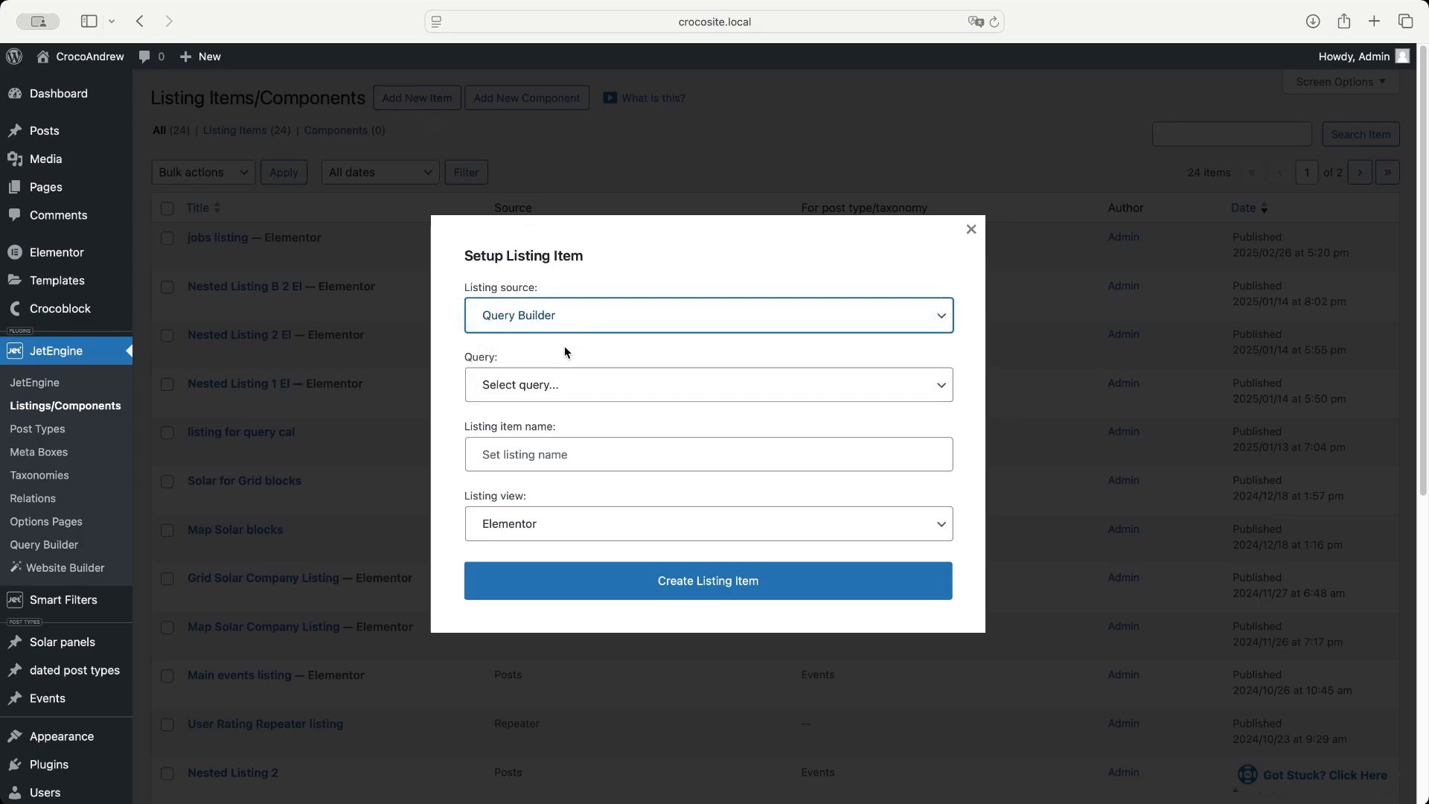
click(574, 395)
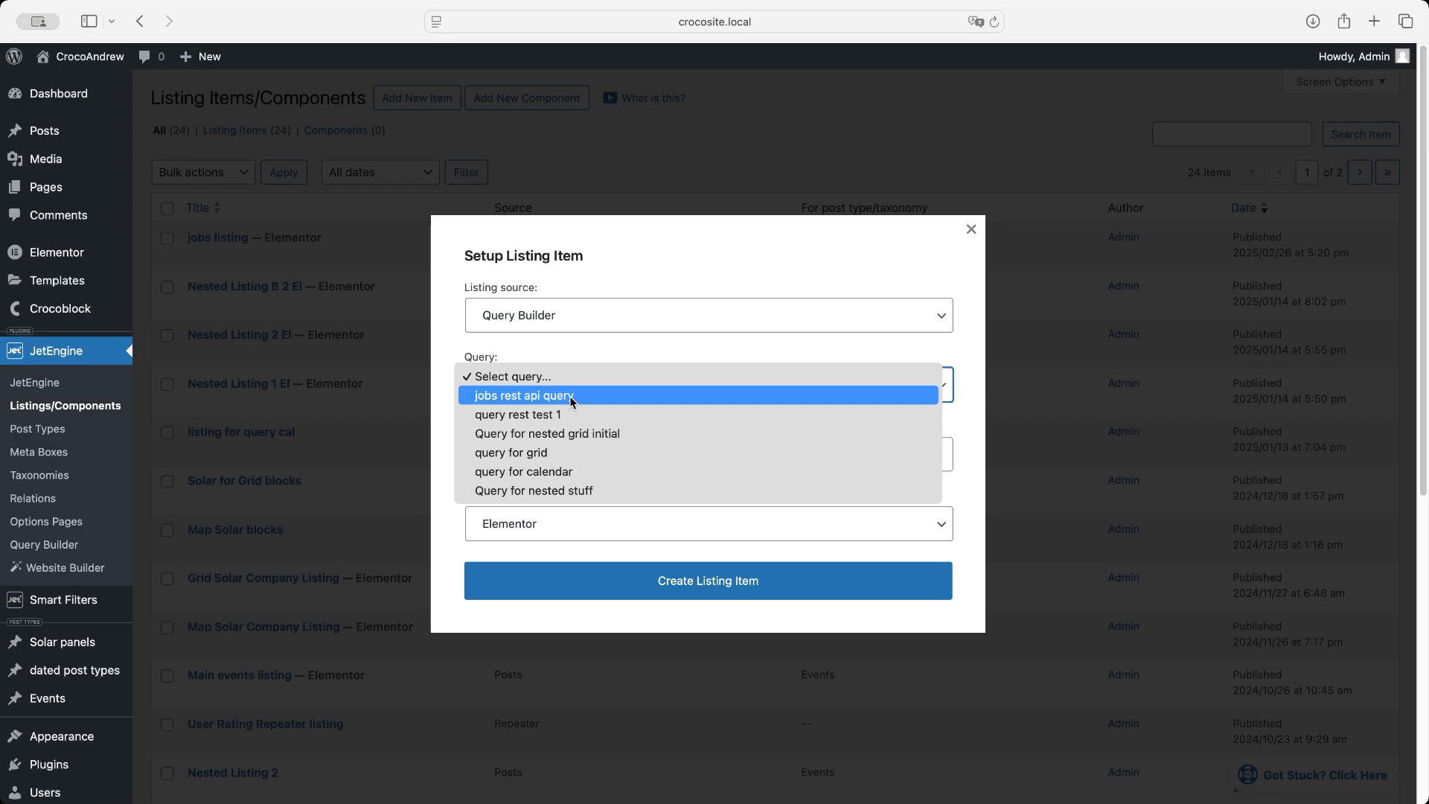
click(572, 395)
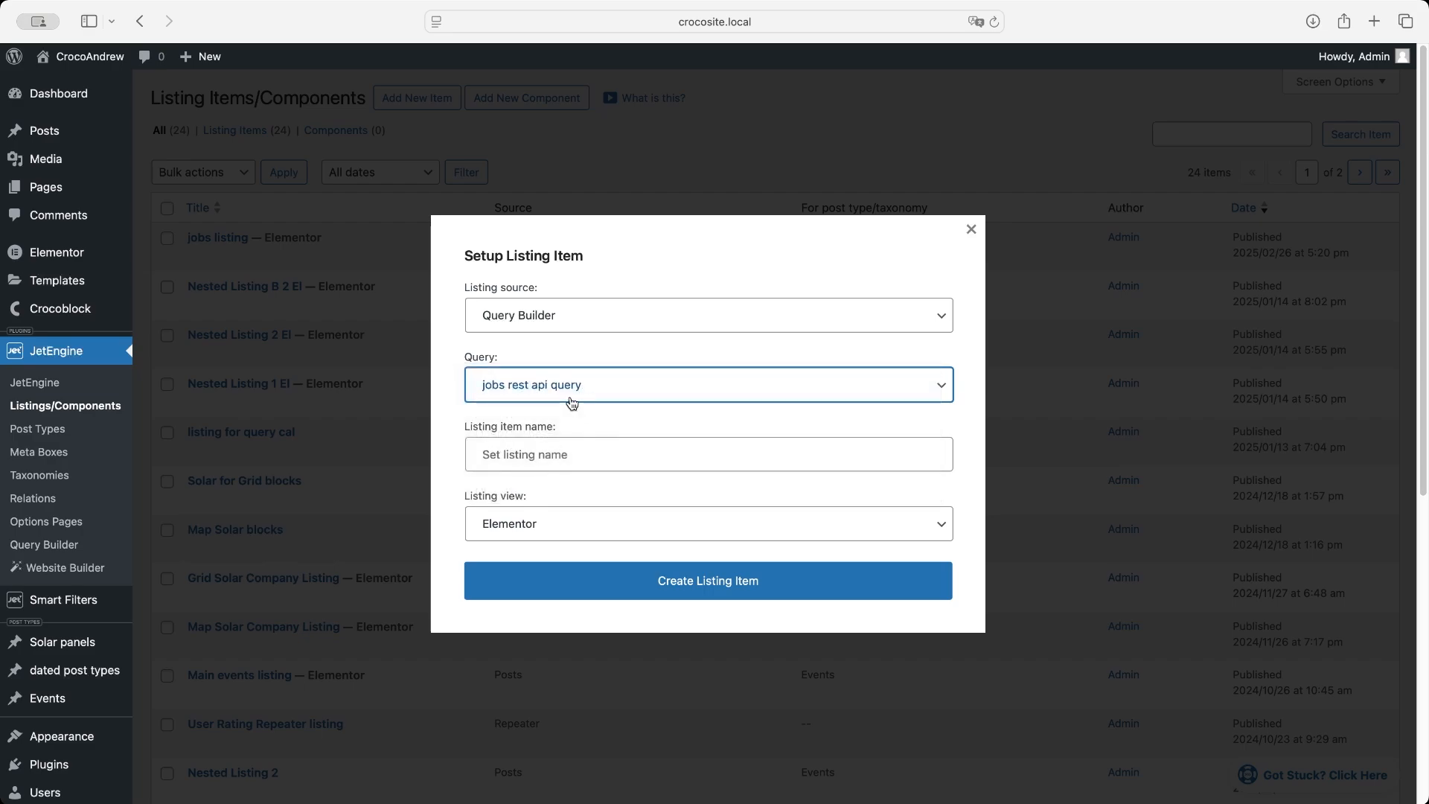
click(579, 461)
text(rest api query)
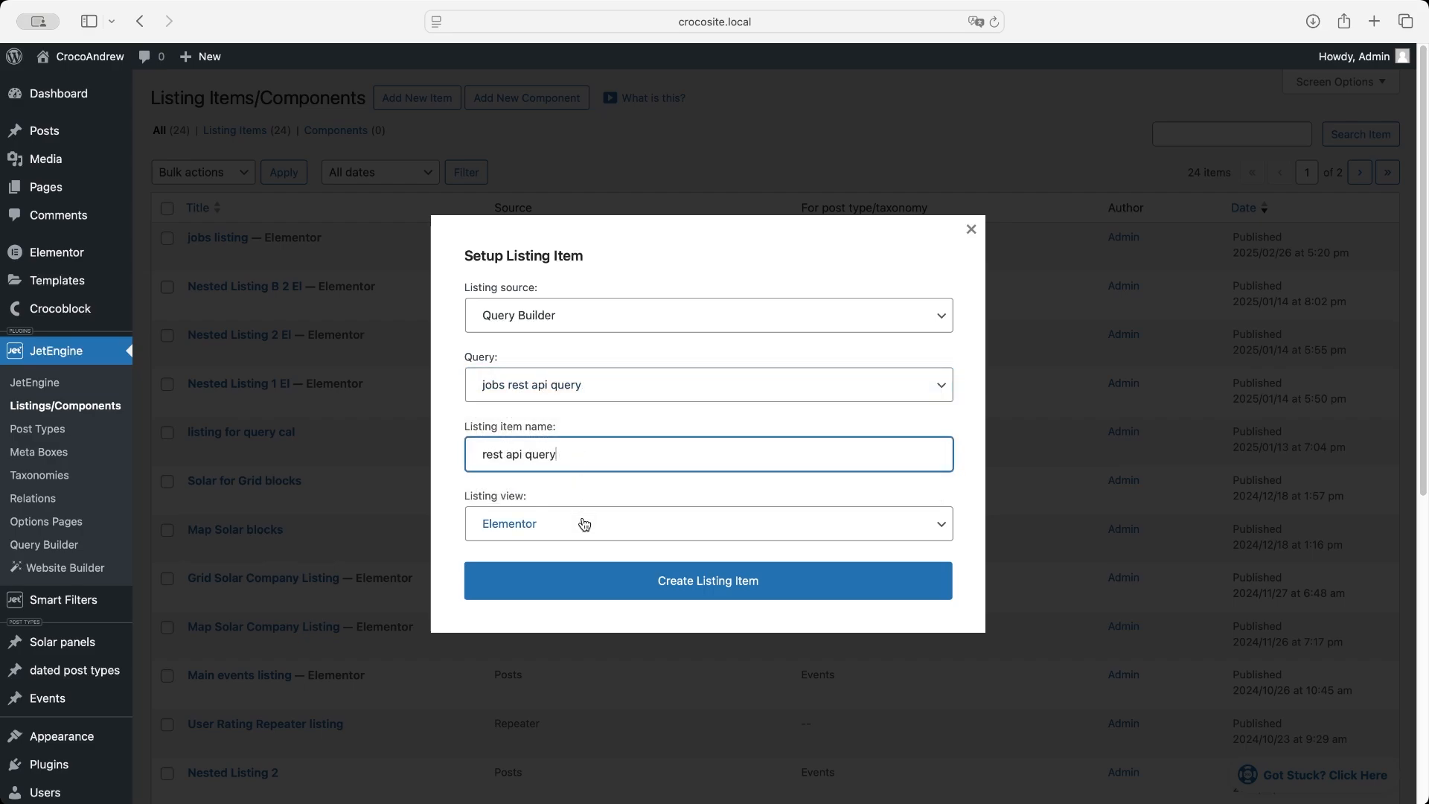
click(610, 581)
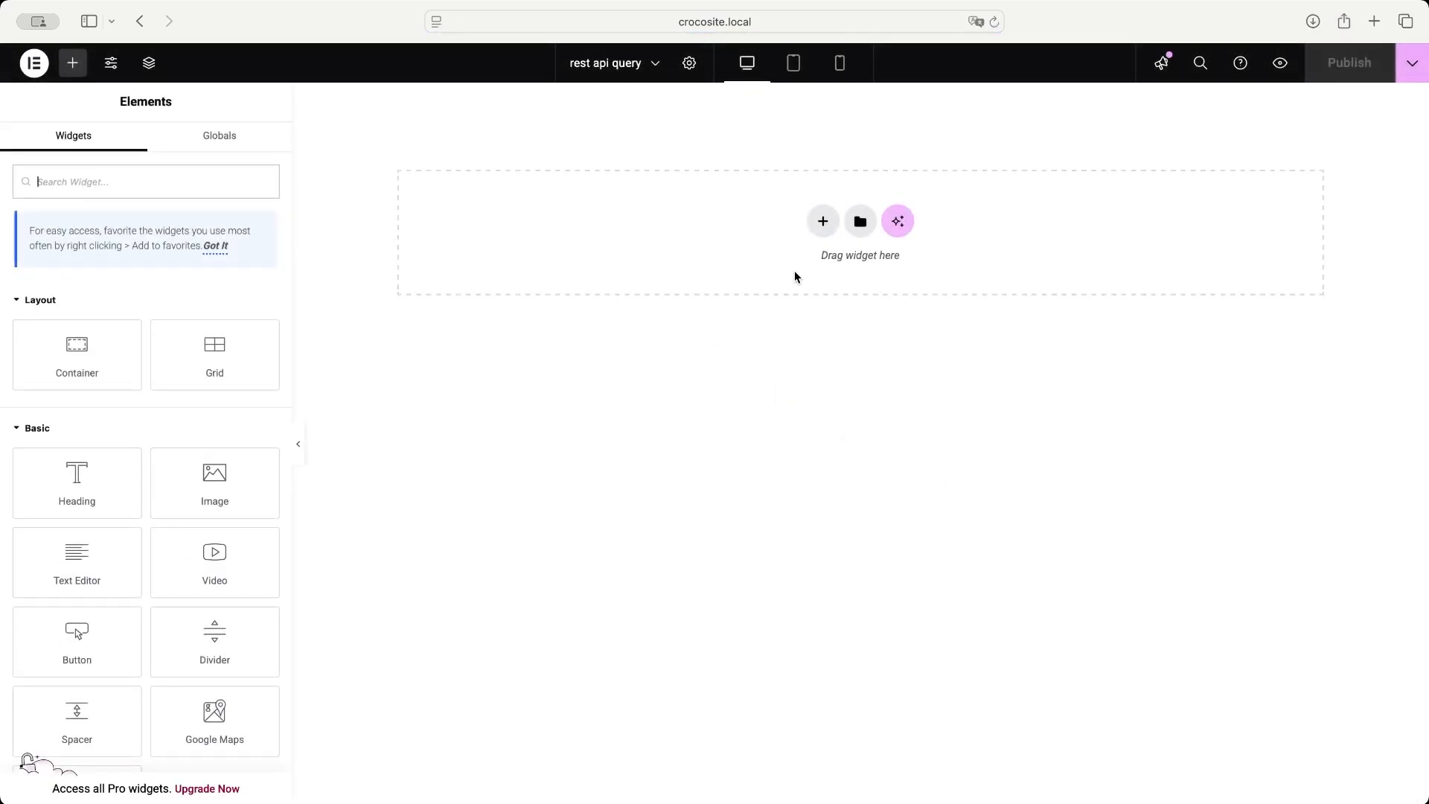
Step: Add a single-column Flexbox container with vertical direction to the empty listing template
click(818, 233)
click(804, 264)
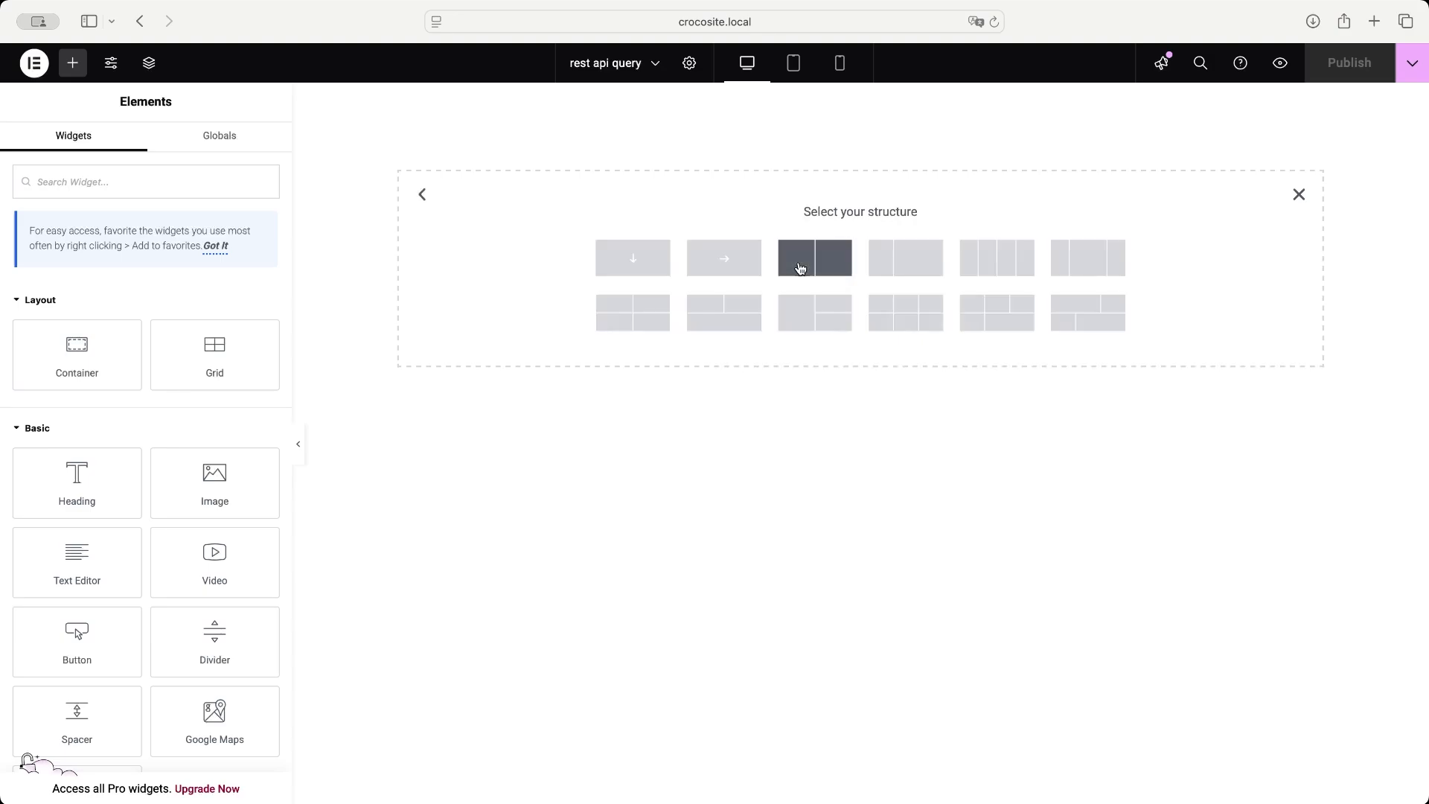
click(634, 260)
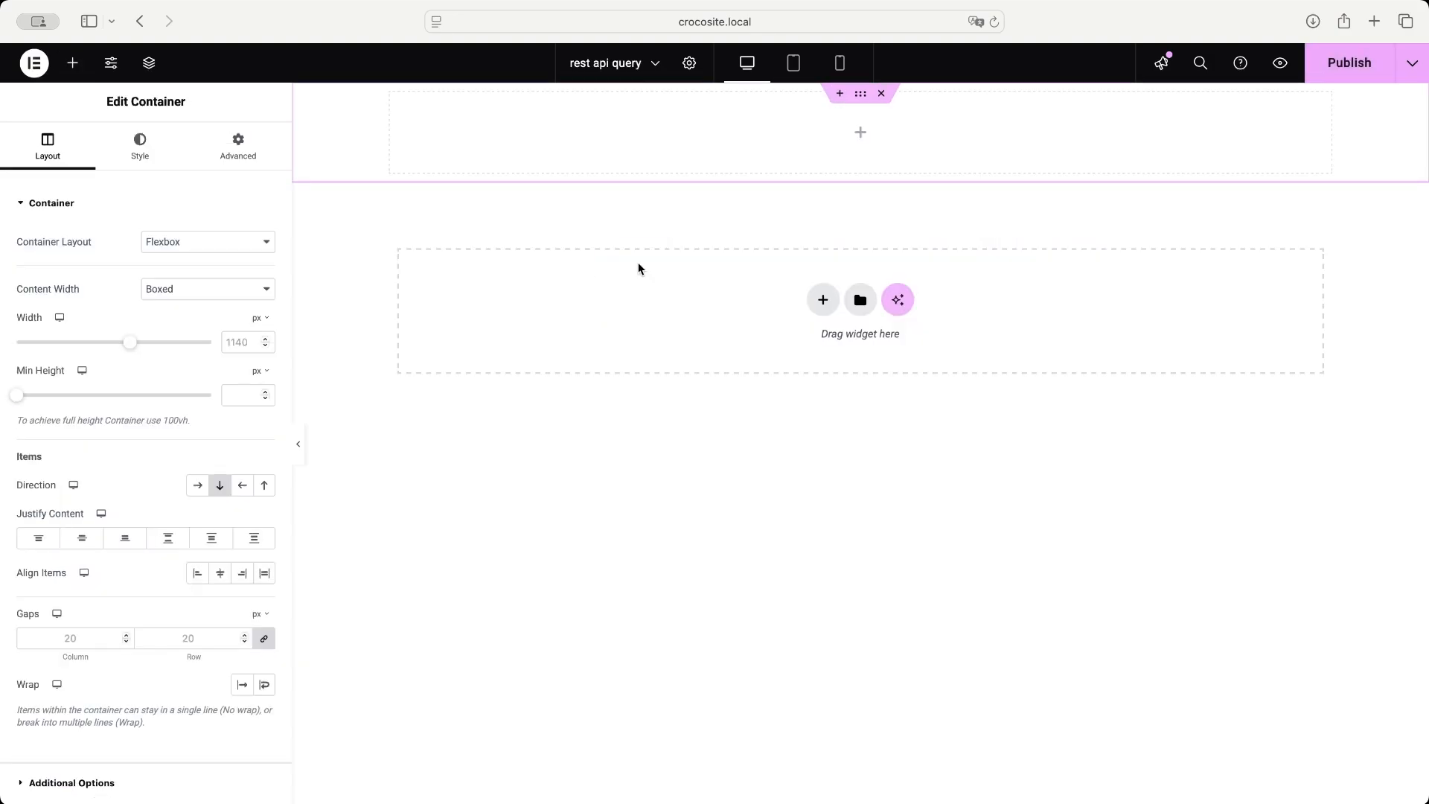
Step: Find the Dynamic Field widget and place it inside the new container
click(859, 138)
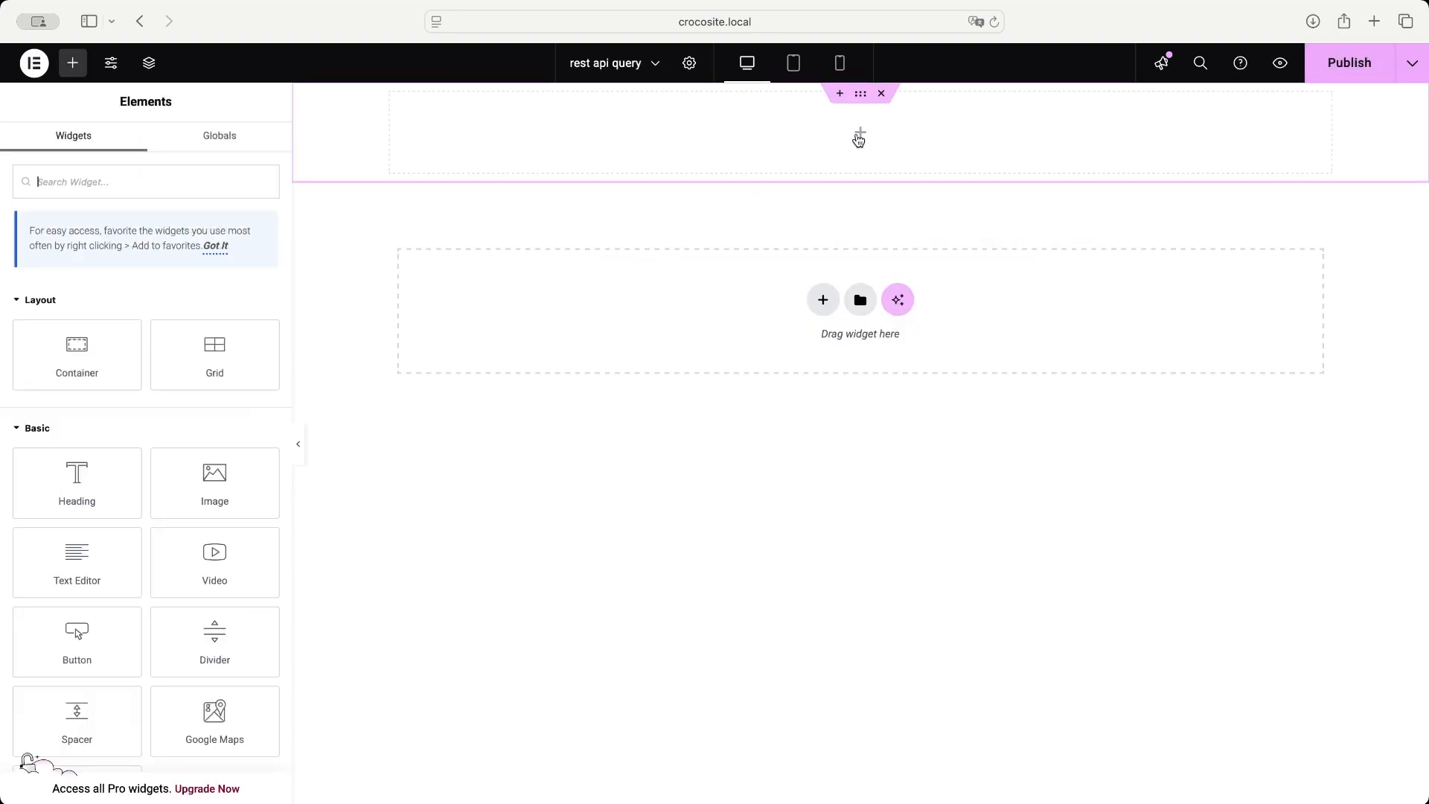
text(dynami)
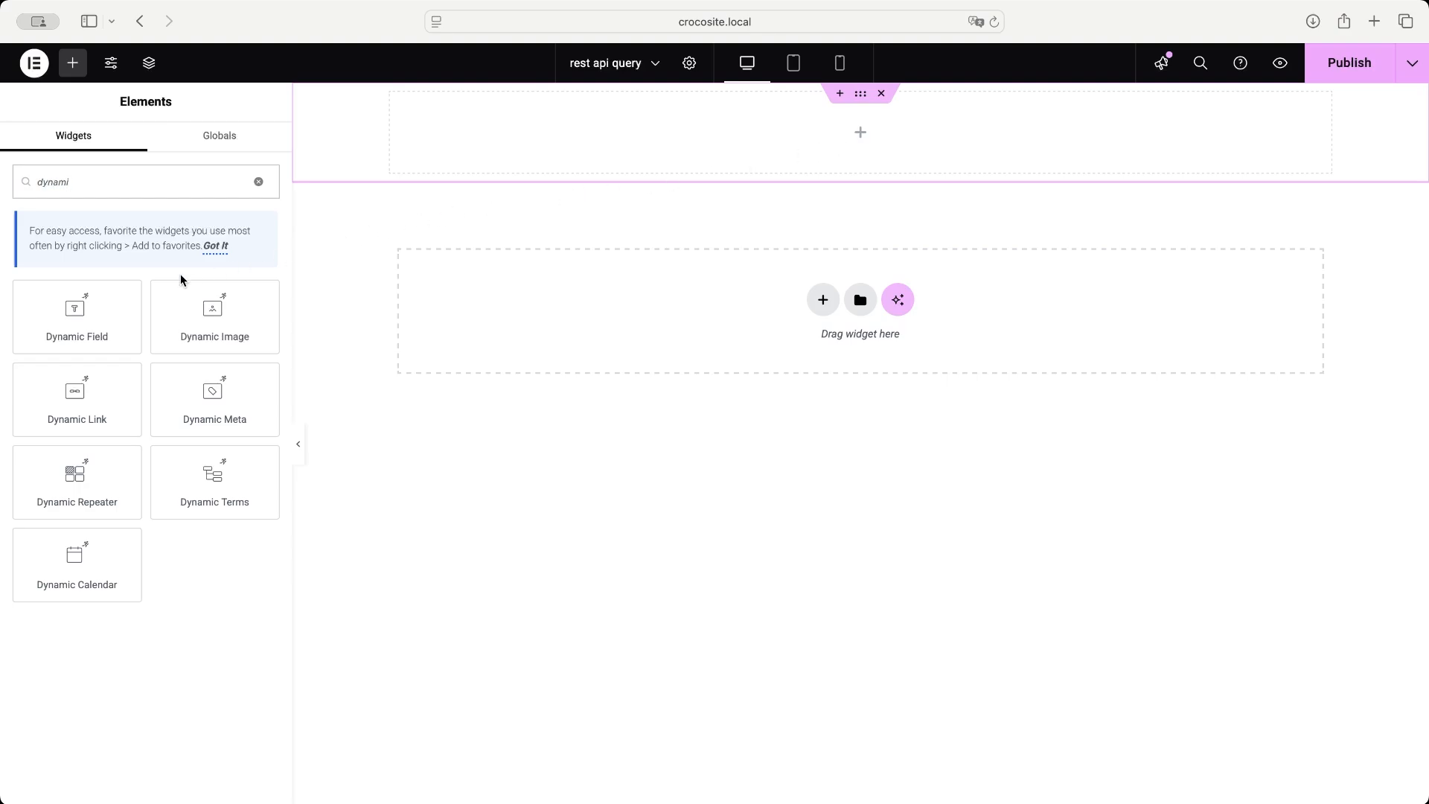
drag(107, 311, 650, 132)
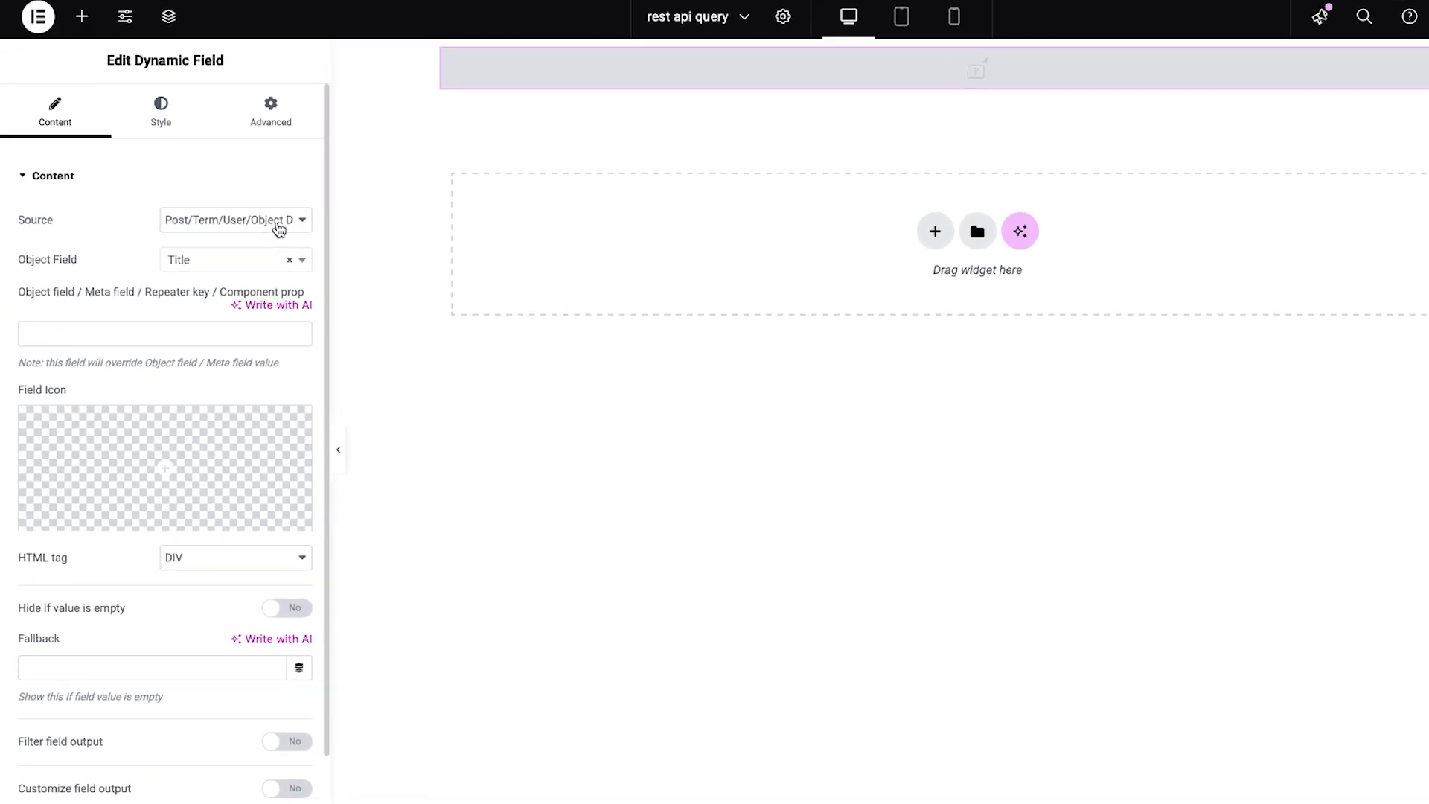
Step: Set the Dynamic Field's object field to the REST API title and filter its output with the Checkbox field values callback
click(302, 262)
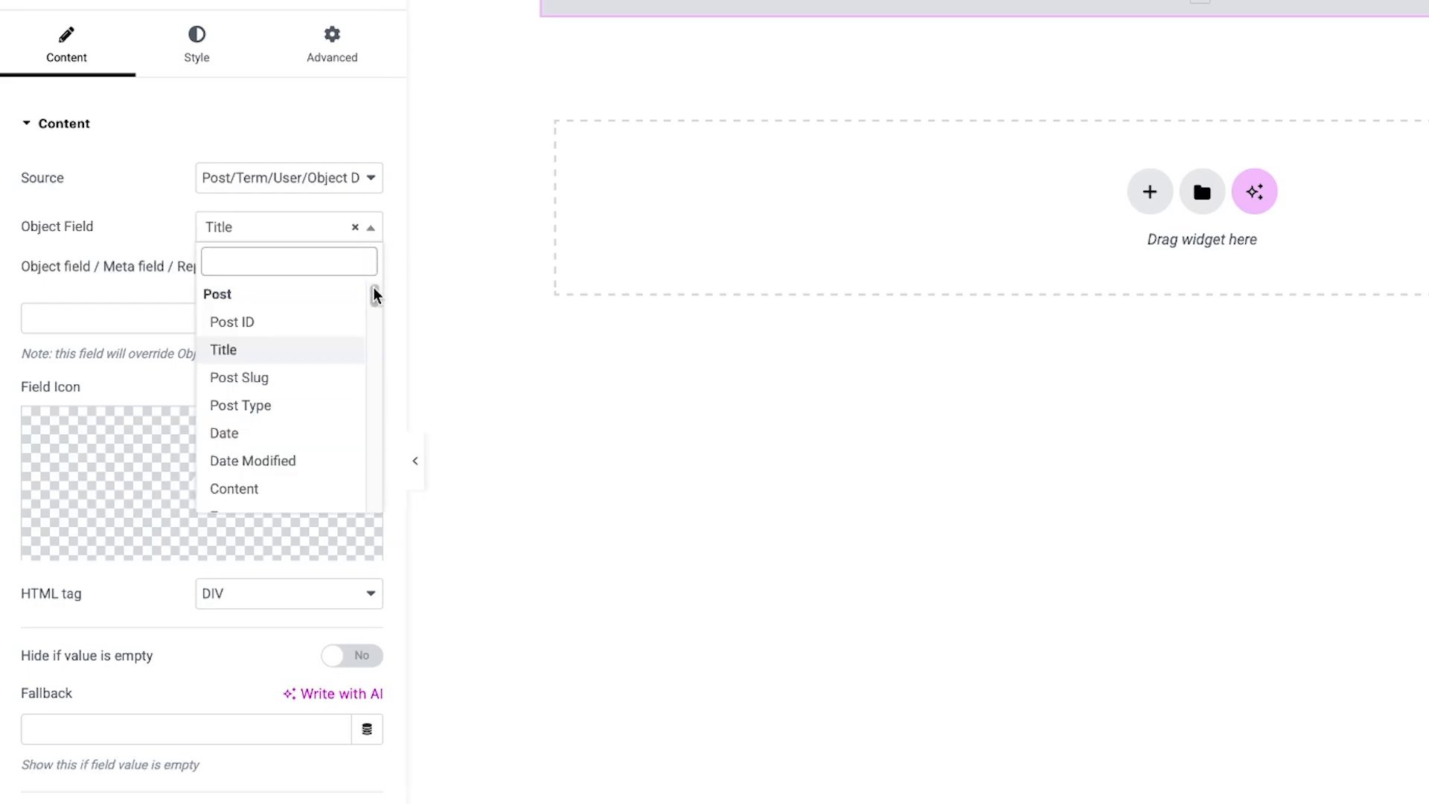
drag(373, 295, 373, 441)
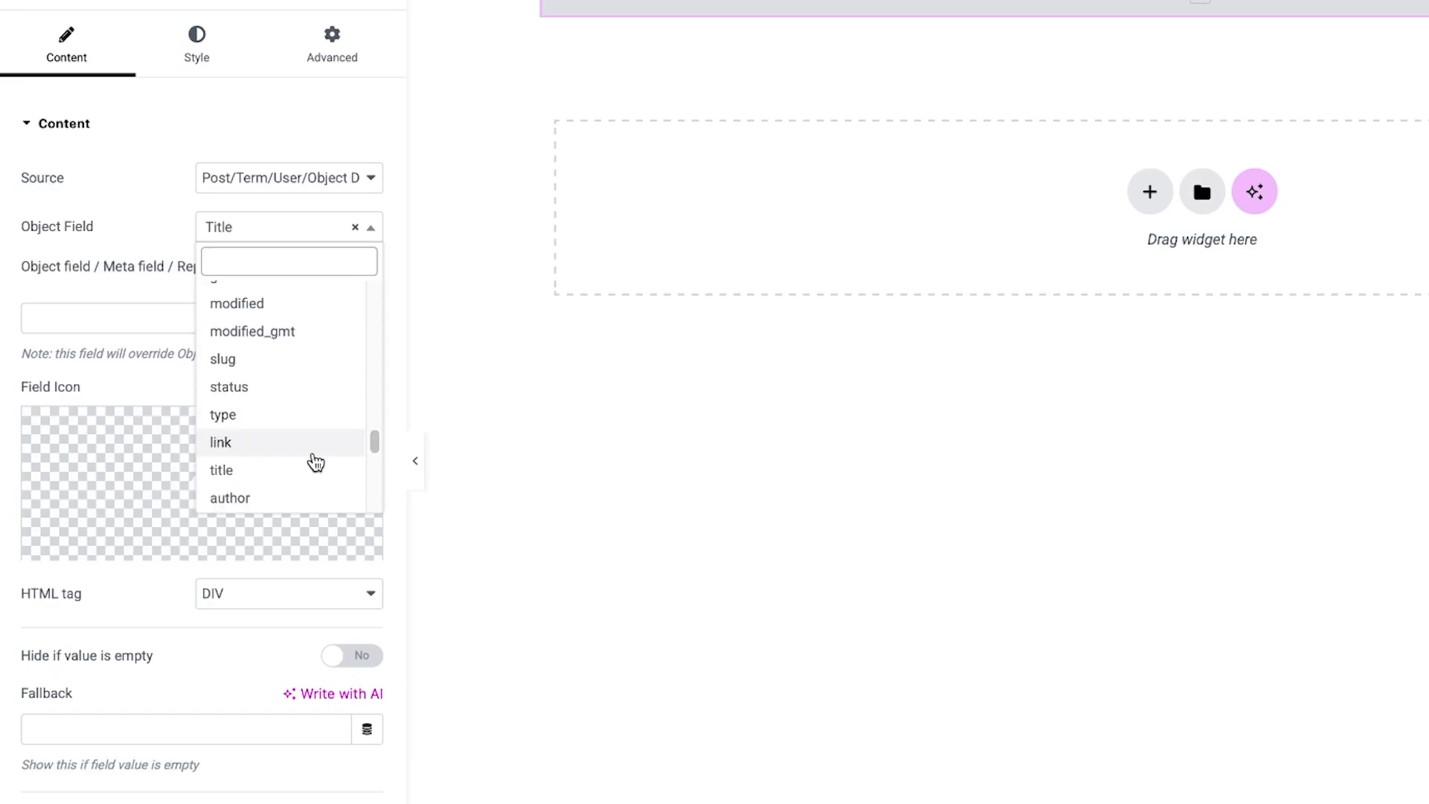
click(298, 469)
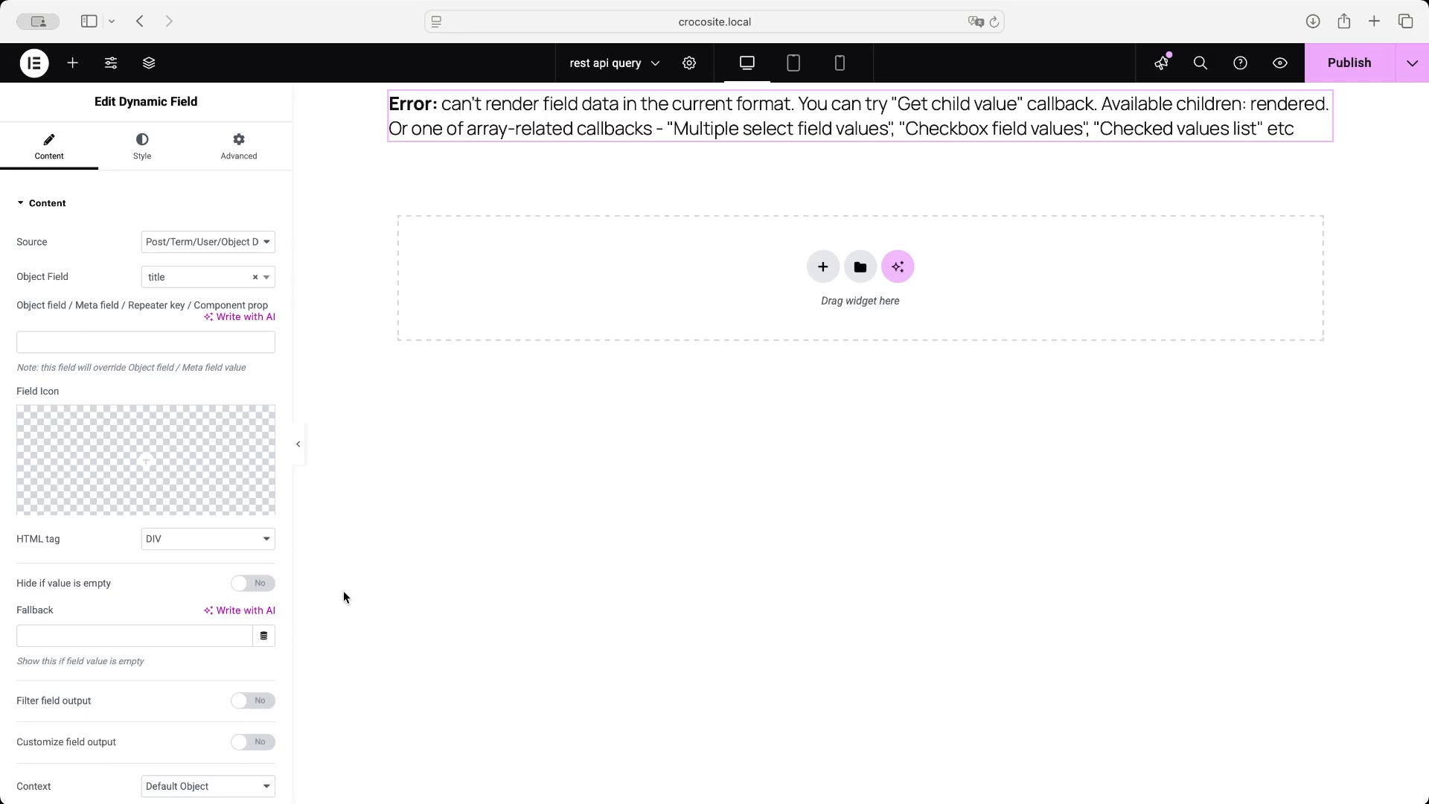
click(252, 701)
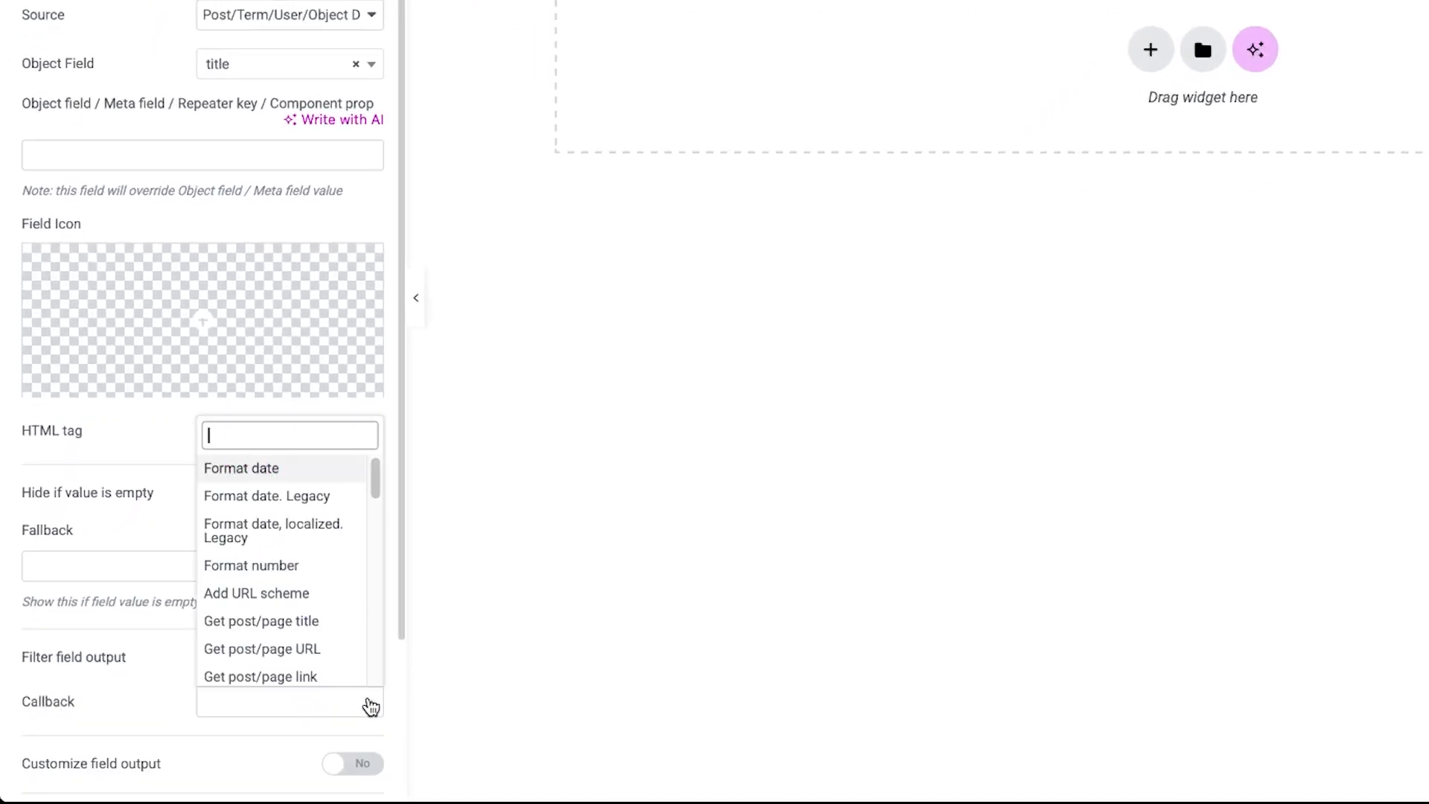
text(check)
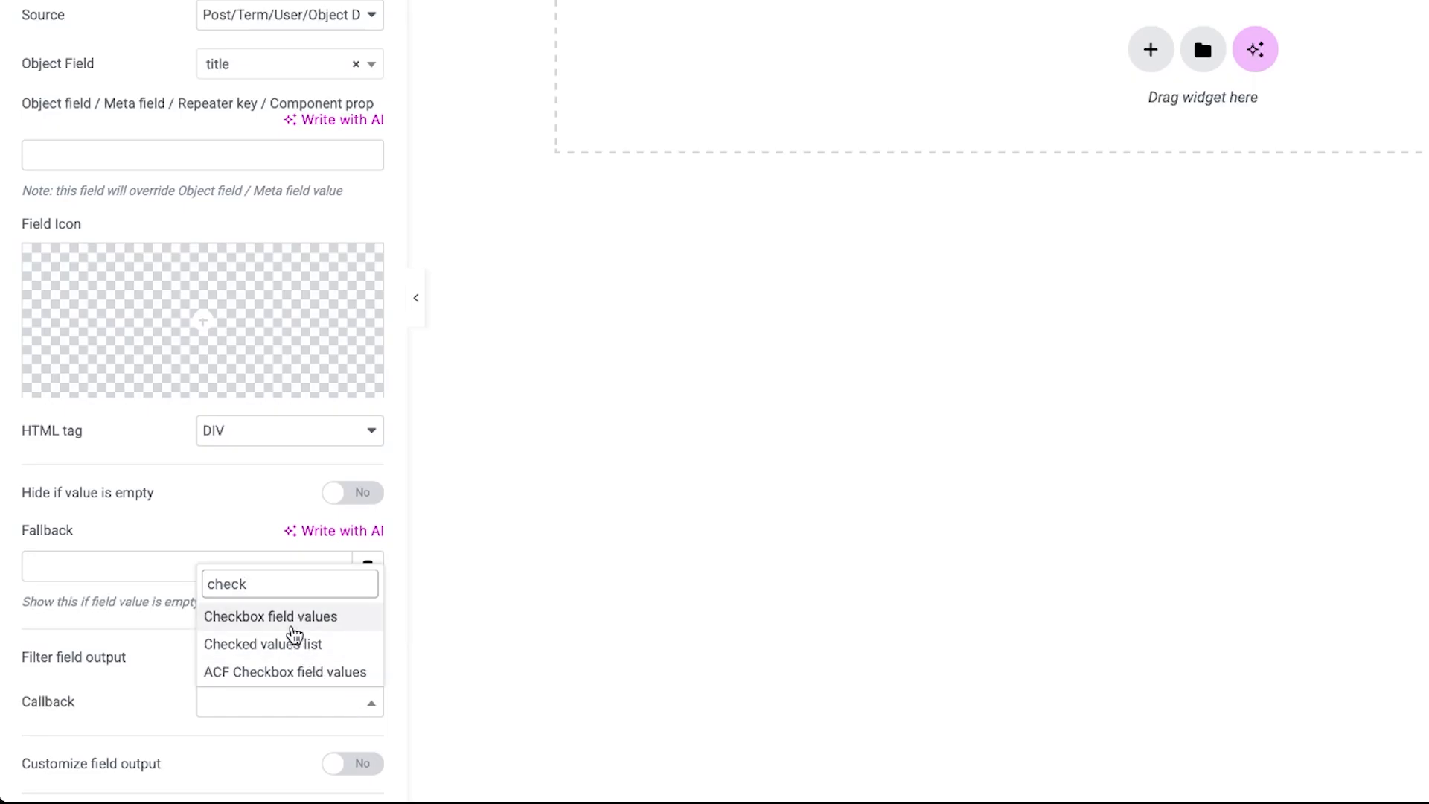
click(287, 618)
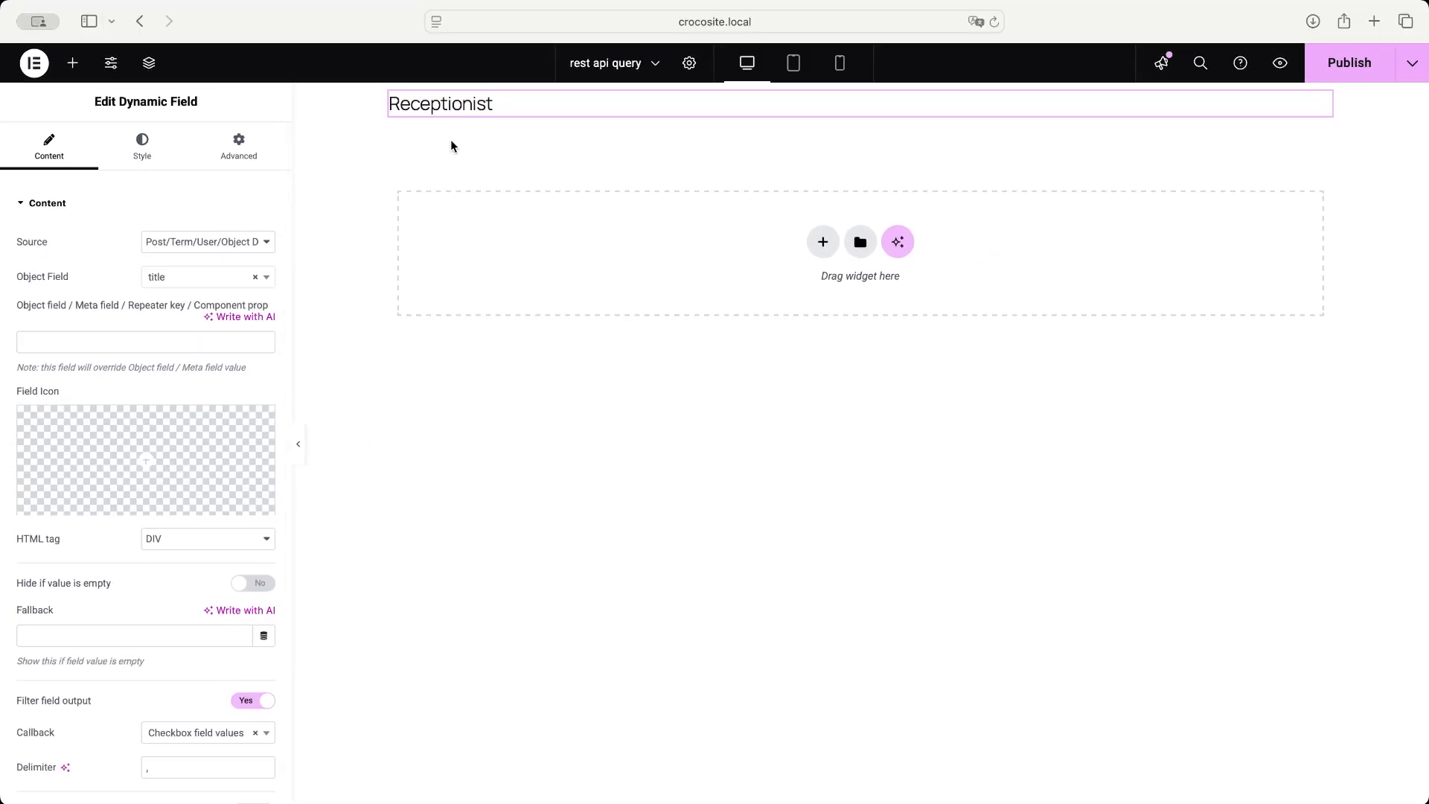
Step: Add a second Dynamic Field below the job title and set its object field to vacancy-type
click(78, 68)
text(dyna)
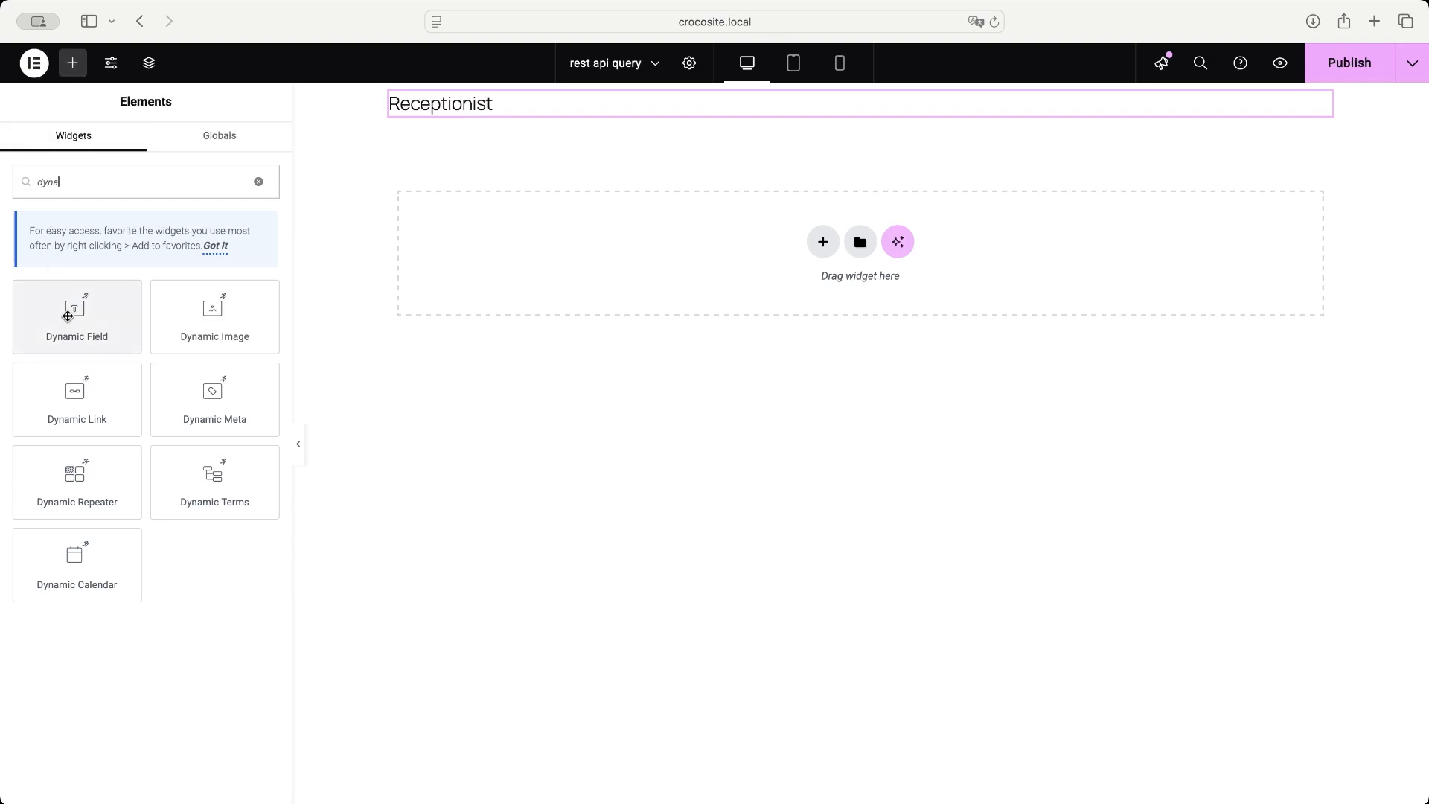
drag(69, 316, 507, 116)
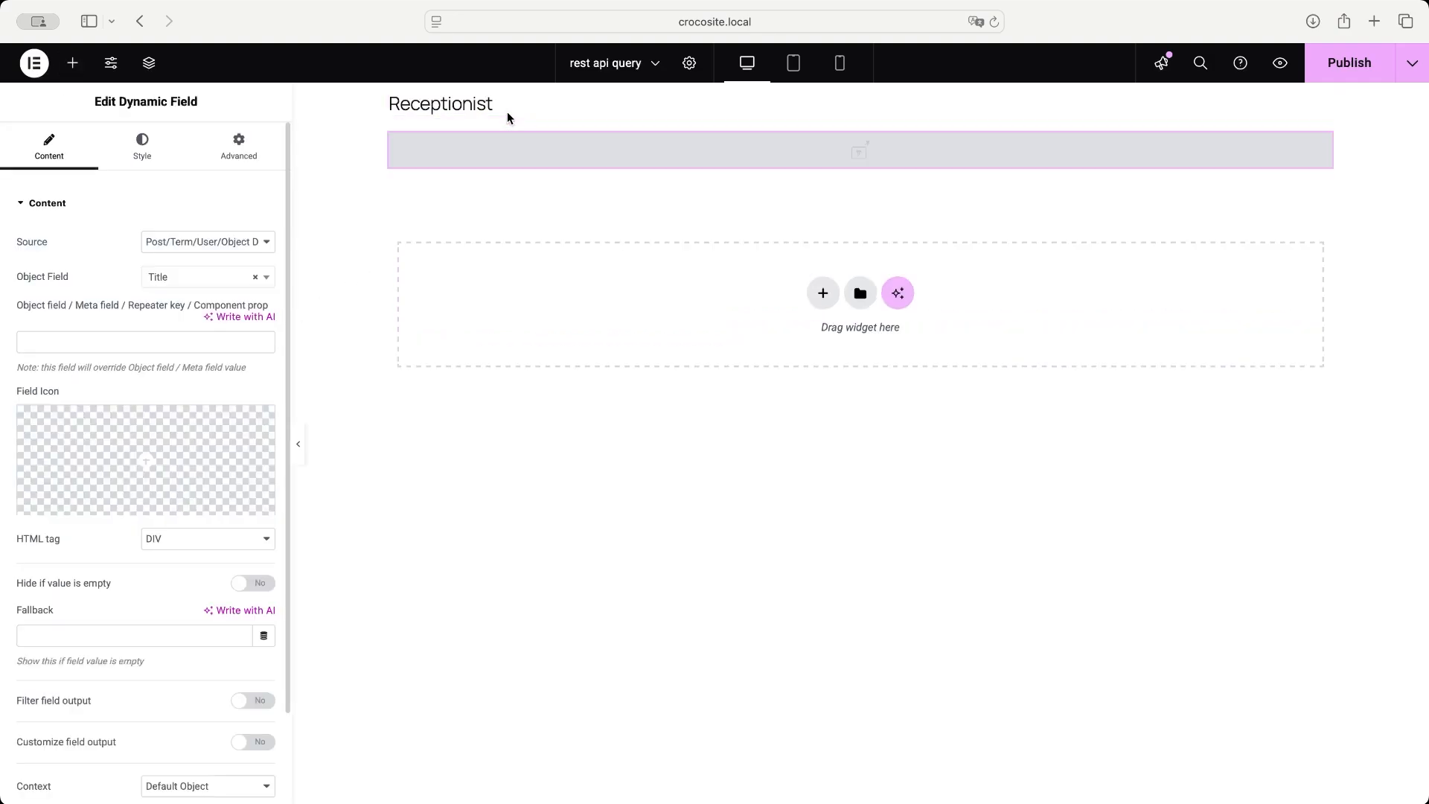
click(268, 279)
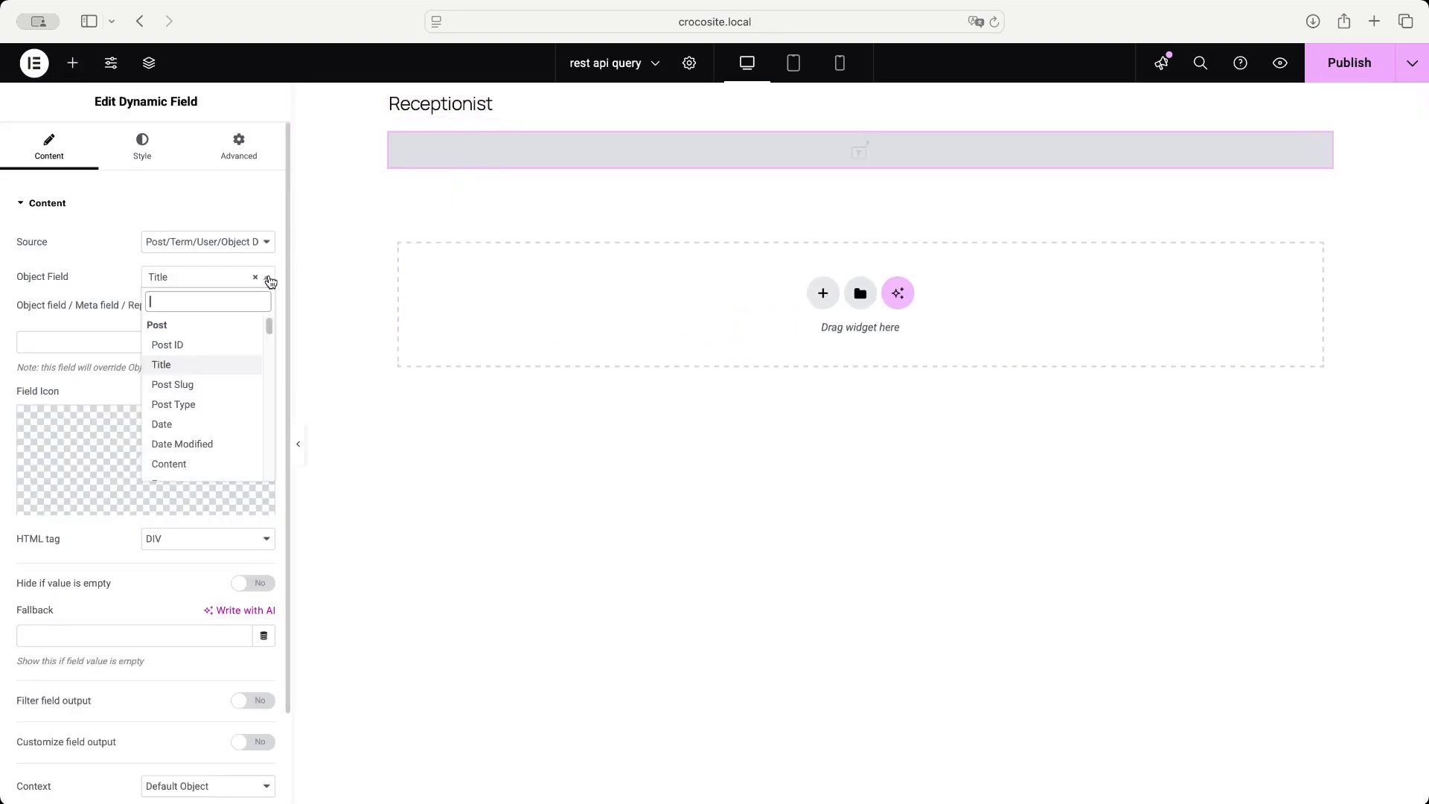
scroll(272, 341, down, 2)
drag(273, 342, 272, 458)
click(208, 394)
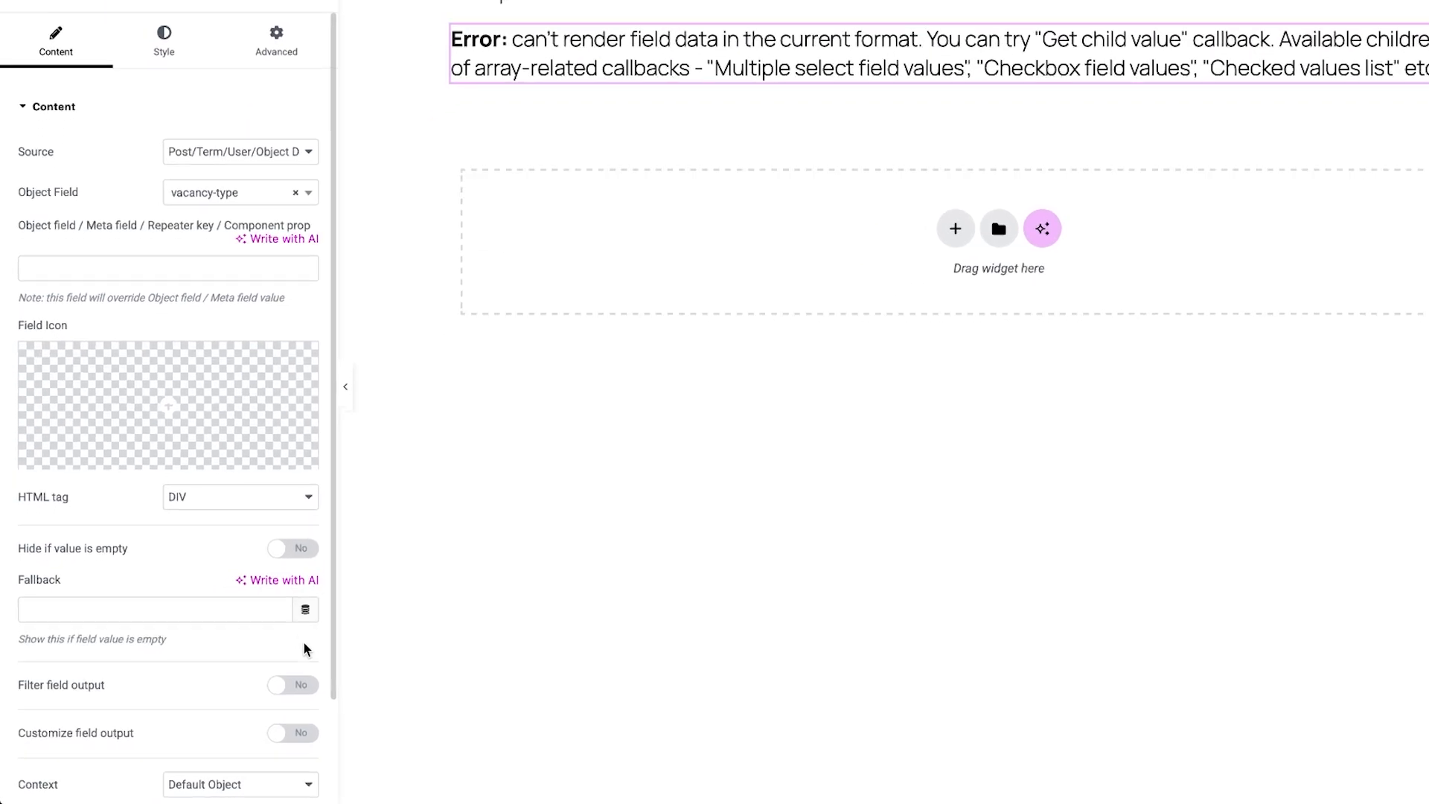
Step: Filter the vacancy-type field's output with the Get labels by glossary data callback, using the job type glossary
click(304, 685)
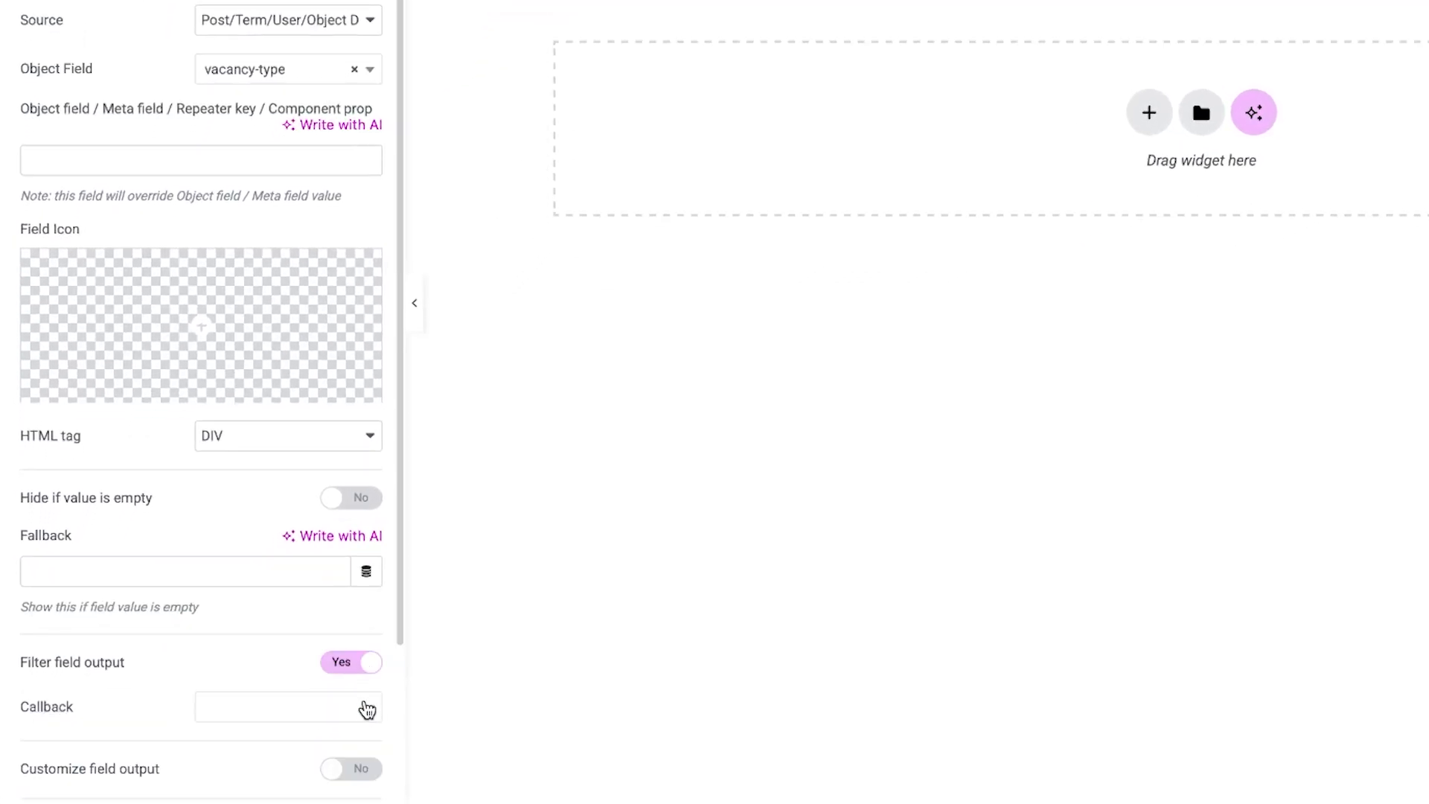
click(369, 713)
text(ge)
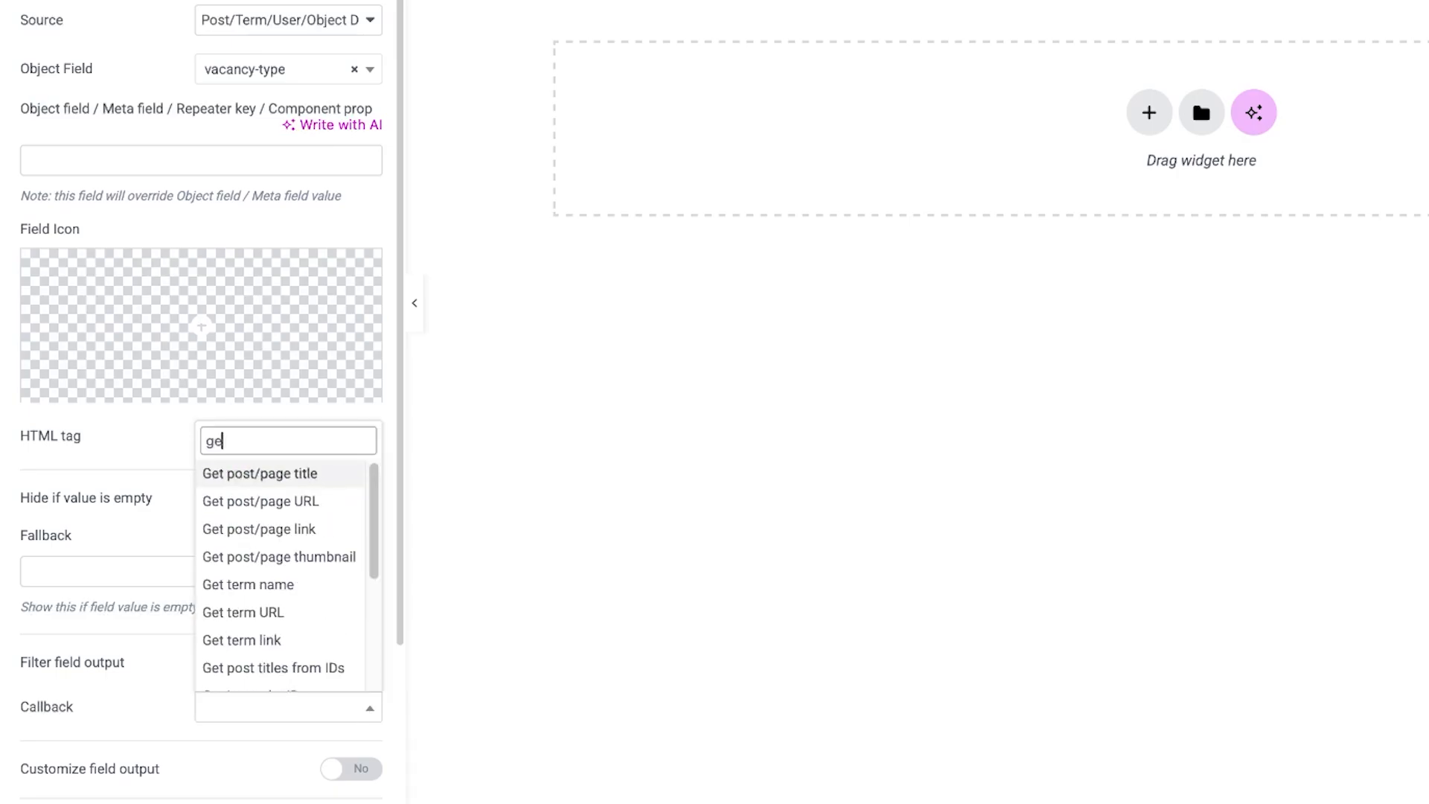
text(t la)
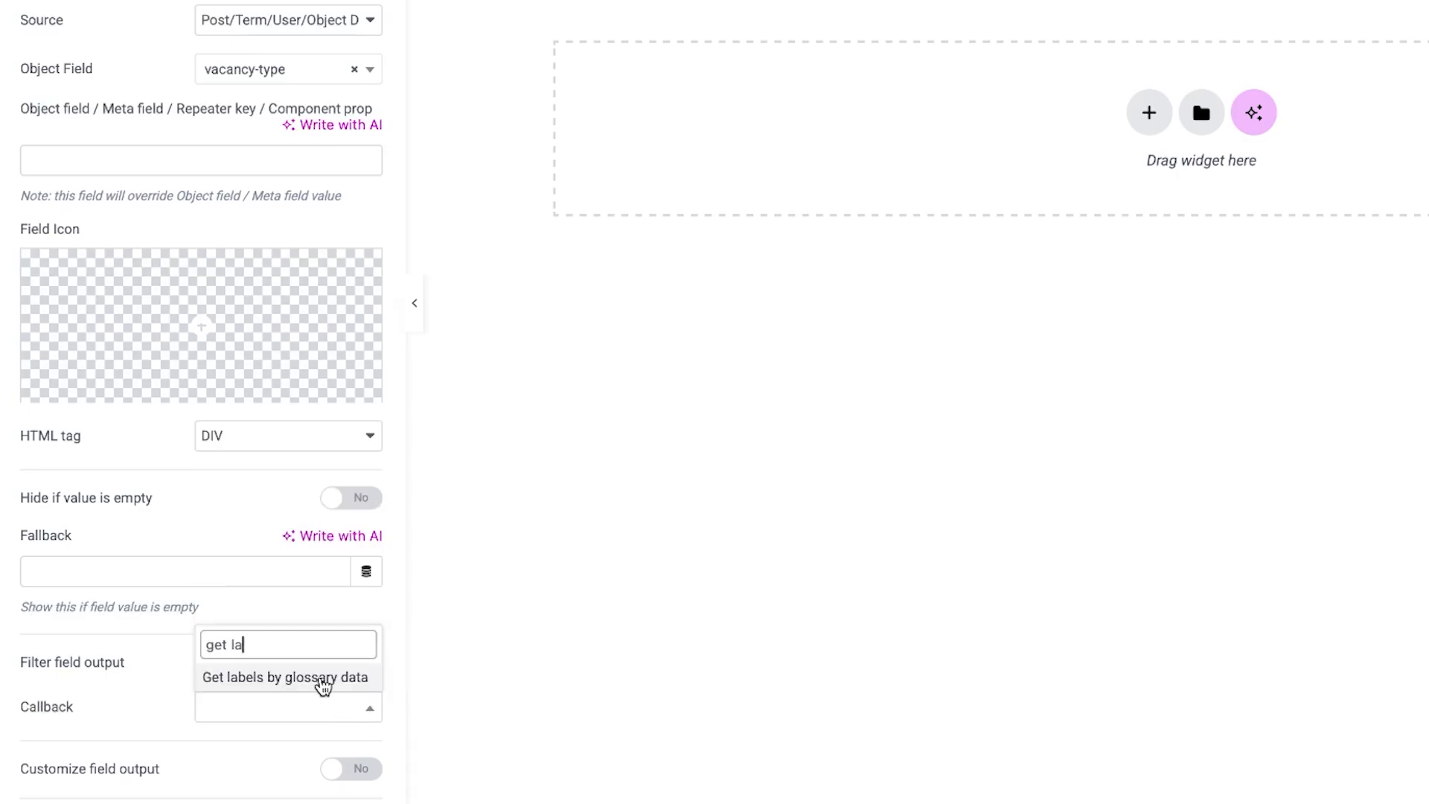
click(320, 679)
click(329, 756)
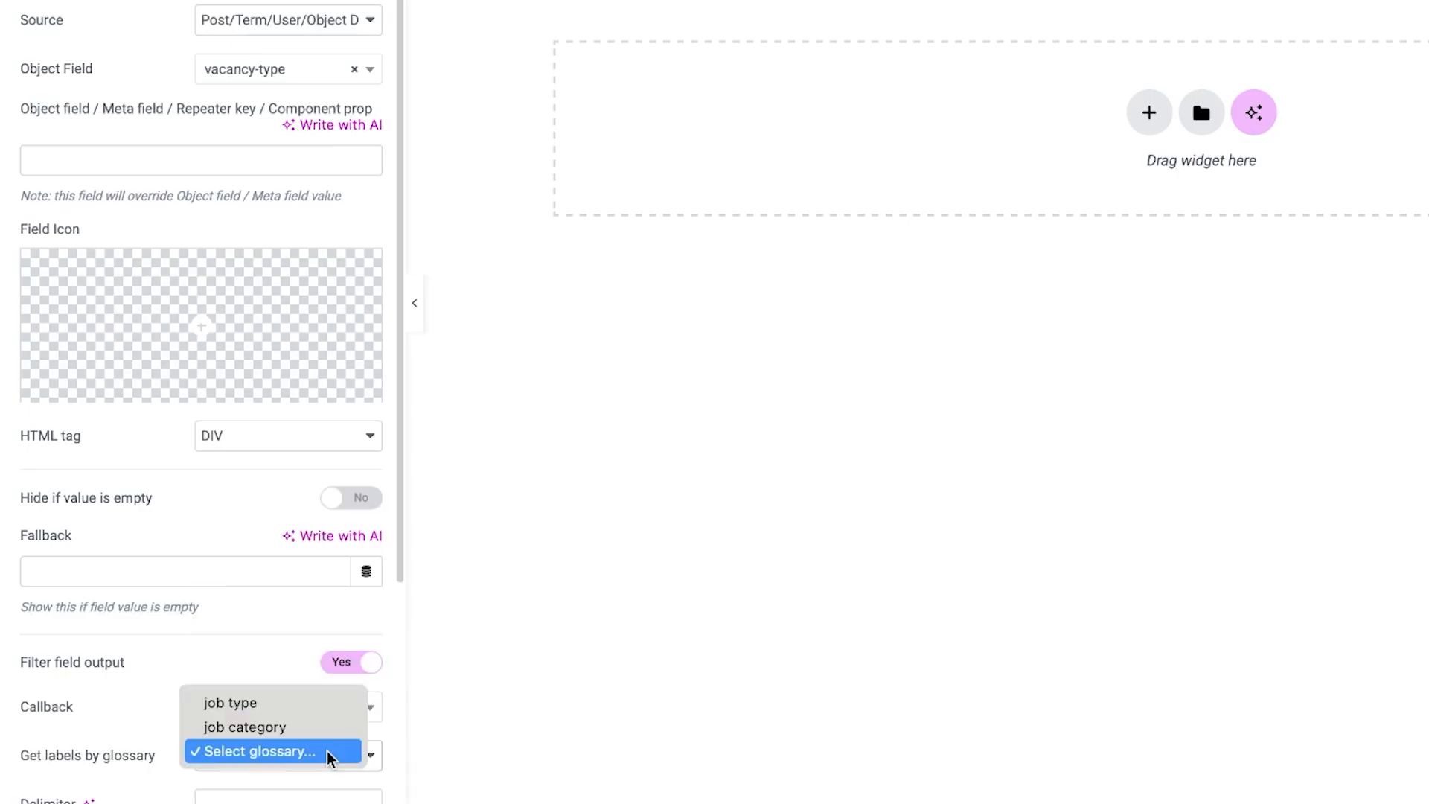
click(278, 713)
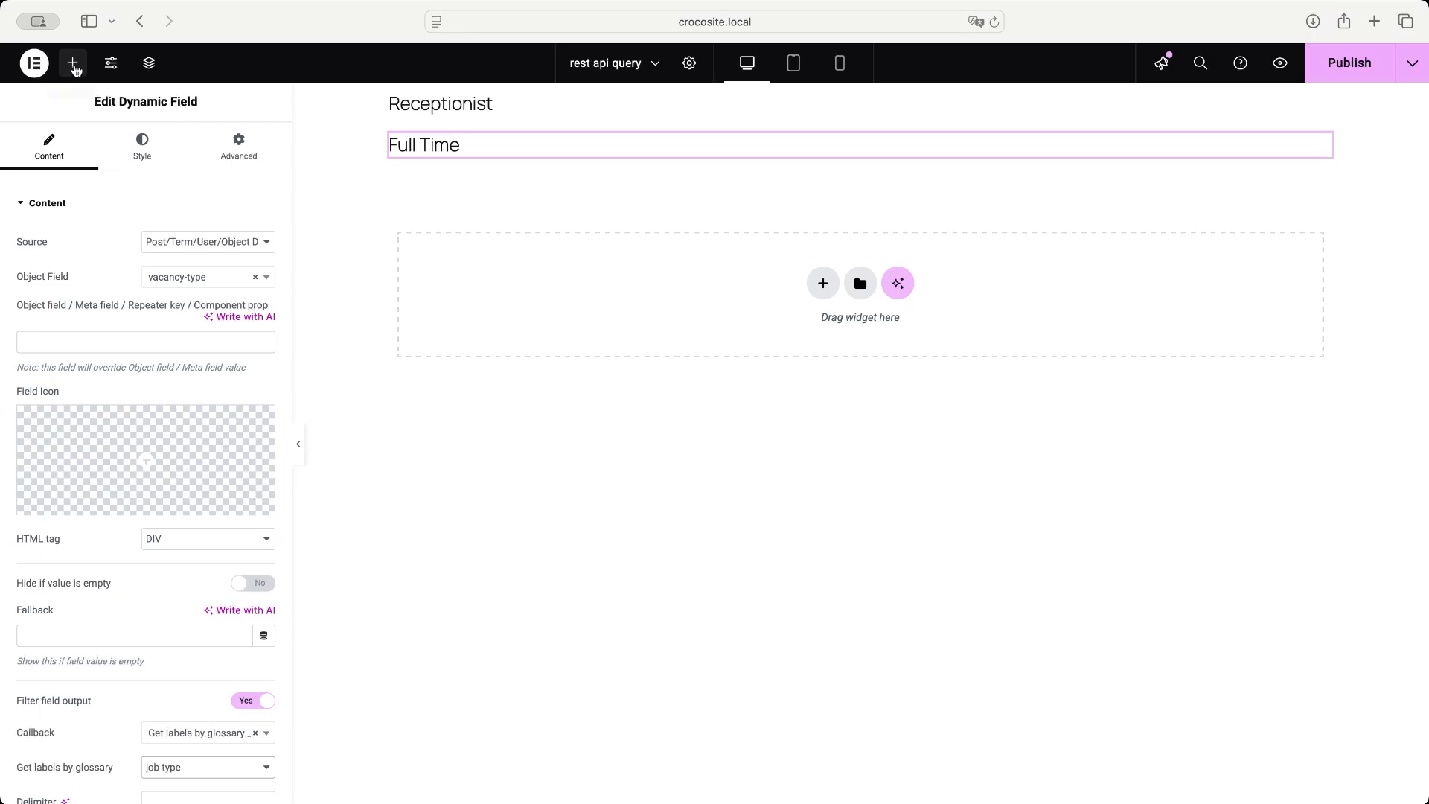
Step: Add a third Dynamic Field below the vacancy type and set its object field to meta
click(72, 63)
text(dynami)
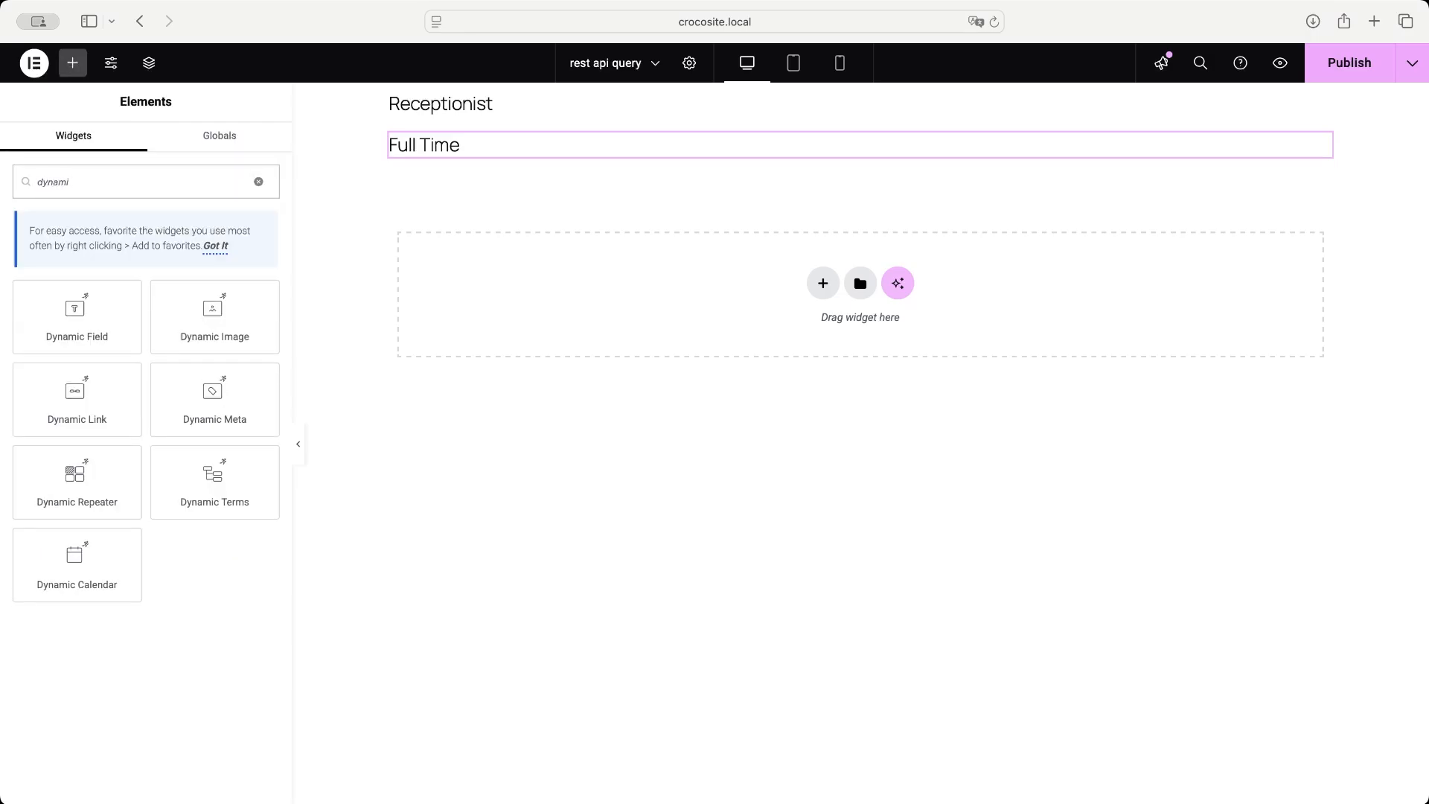
drag(69, 303, 435, 152)
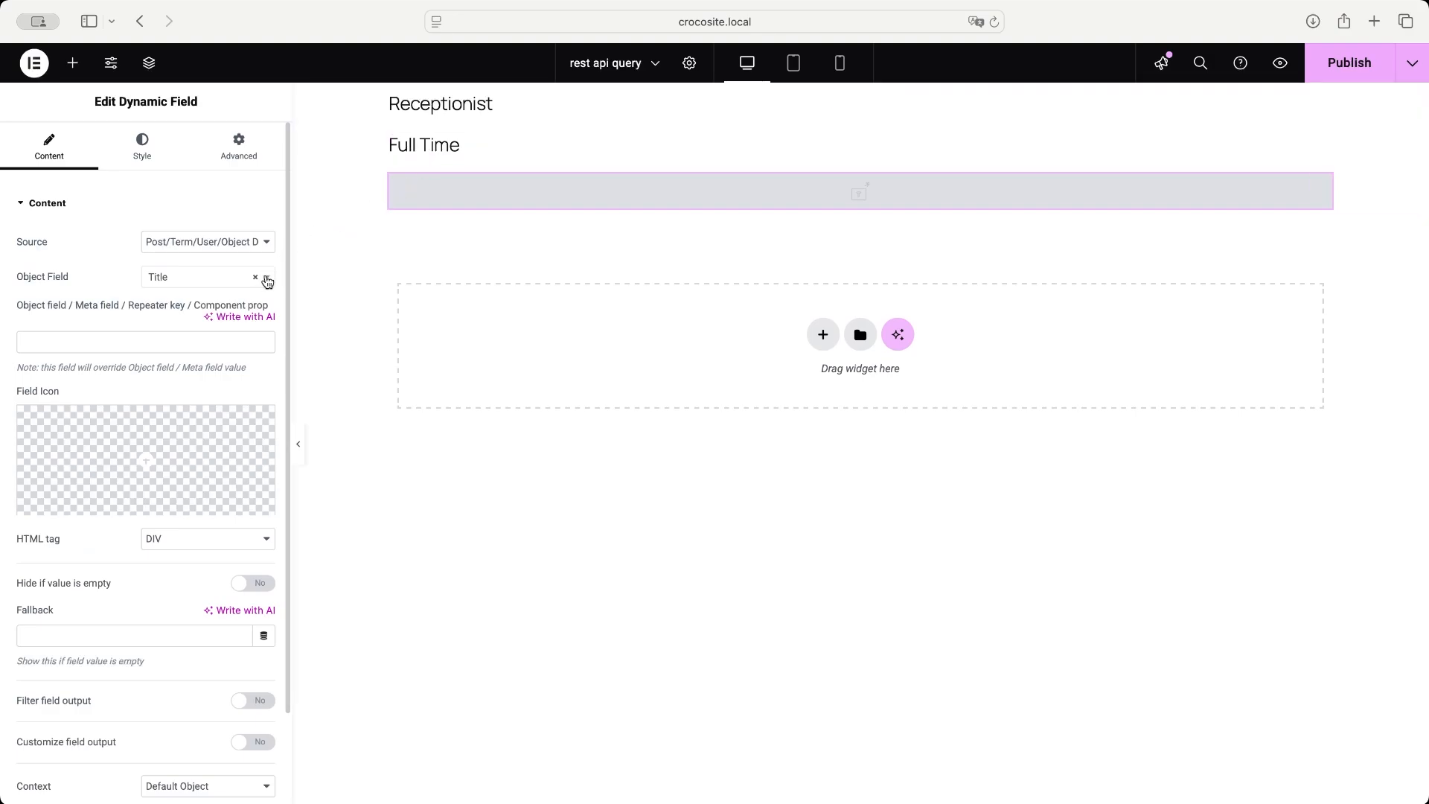
click(267, 280)
drag(268, 316, 271, 414)
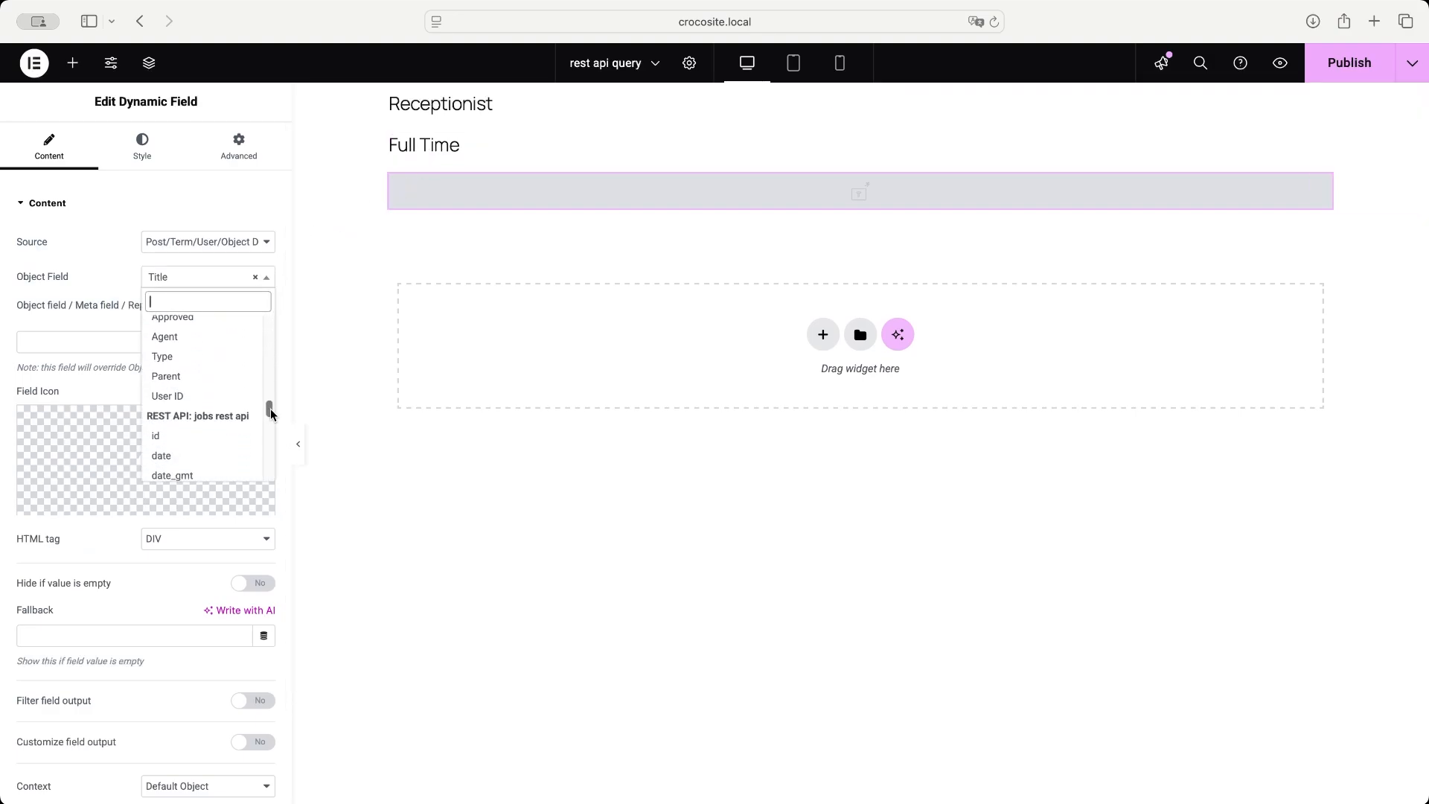
scroll(271, 414, down, 5)
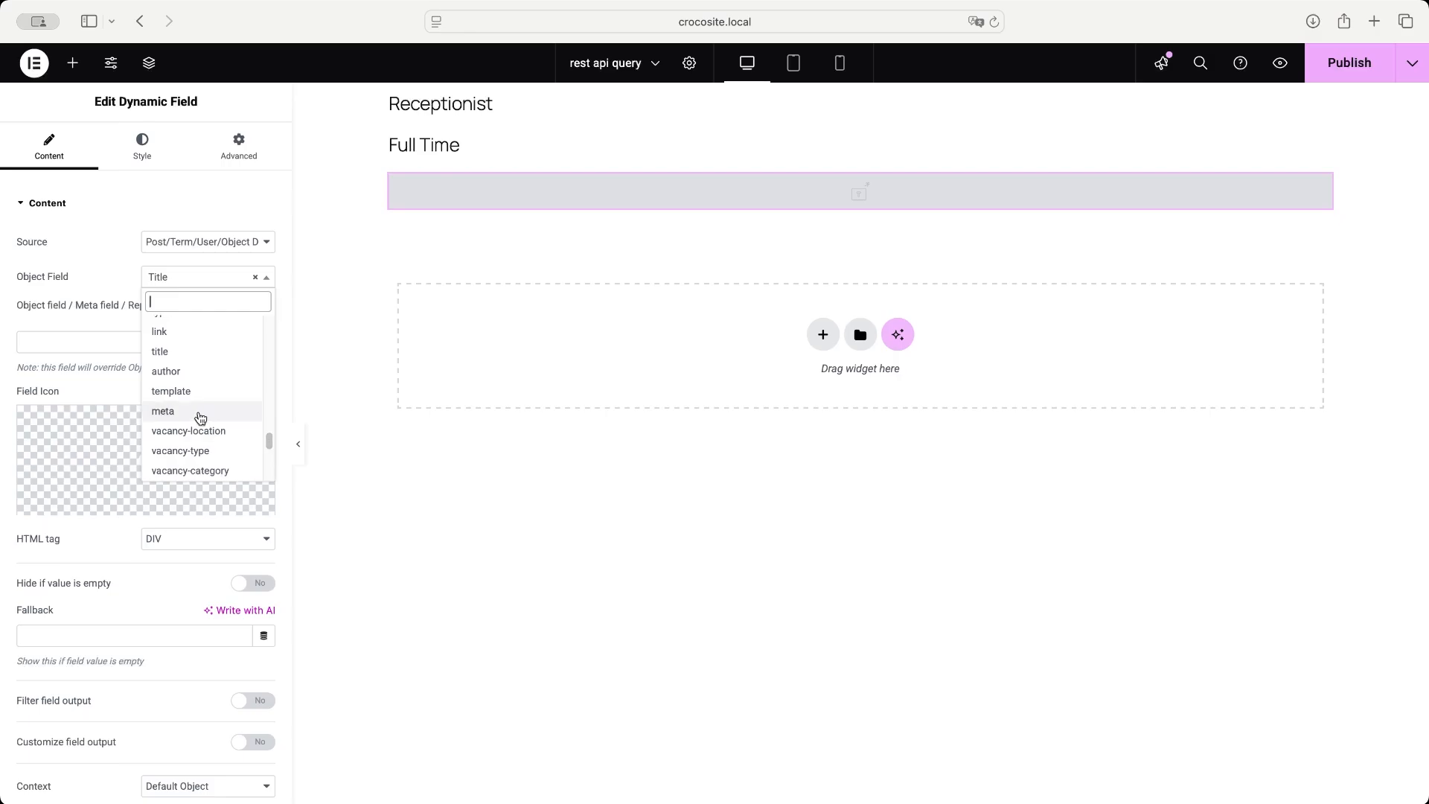
click(200, 411)
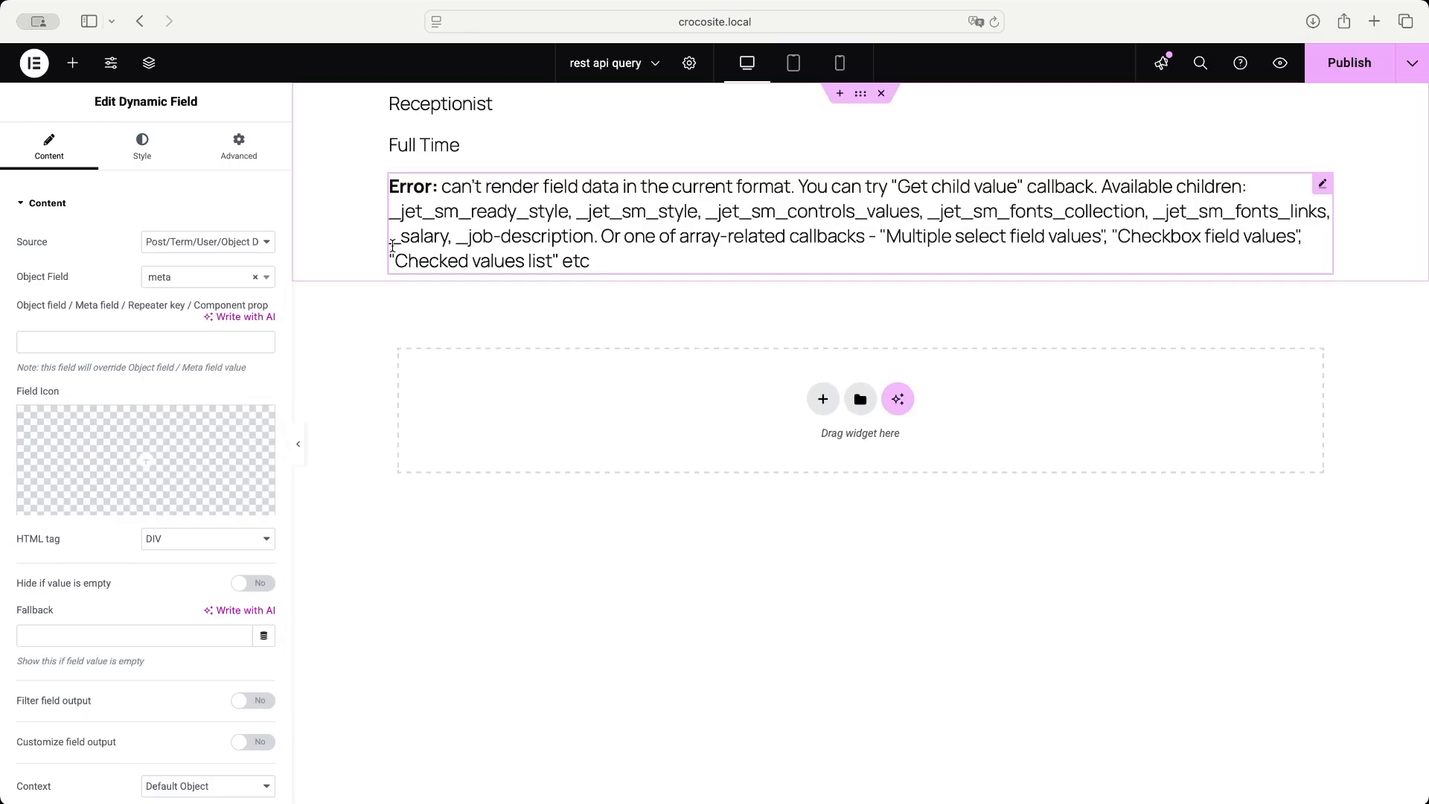
Step: Filter the meta field's output with the Get child element from object/array callback, using the child item name _salary
click(262, 704)
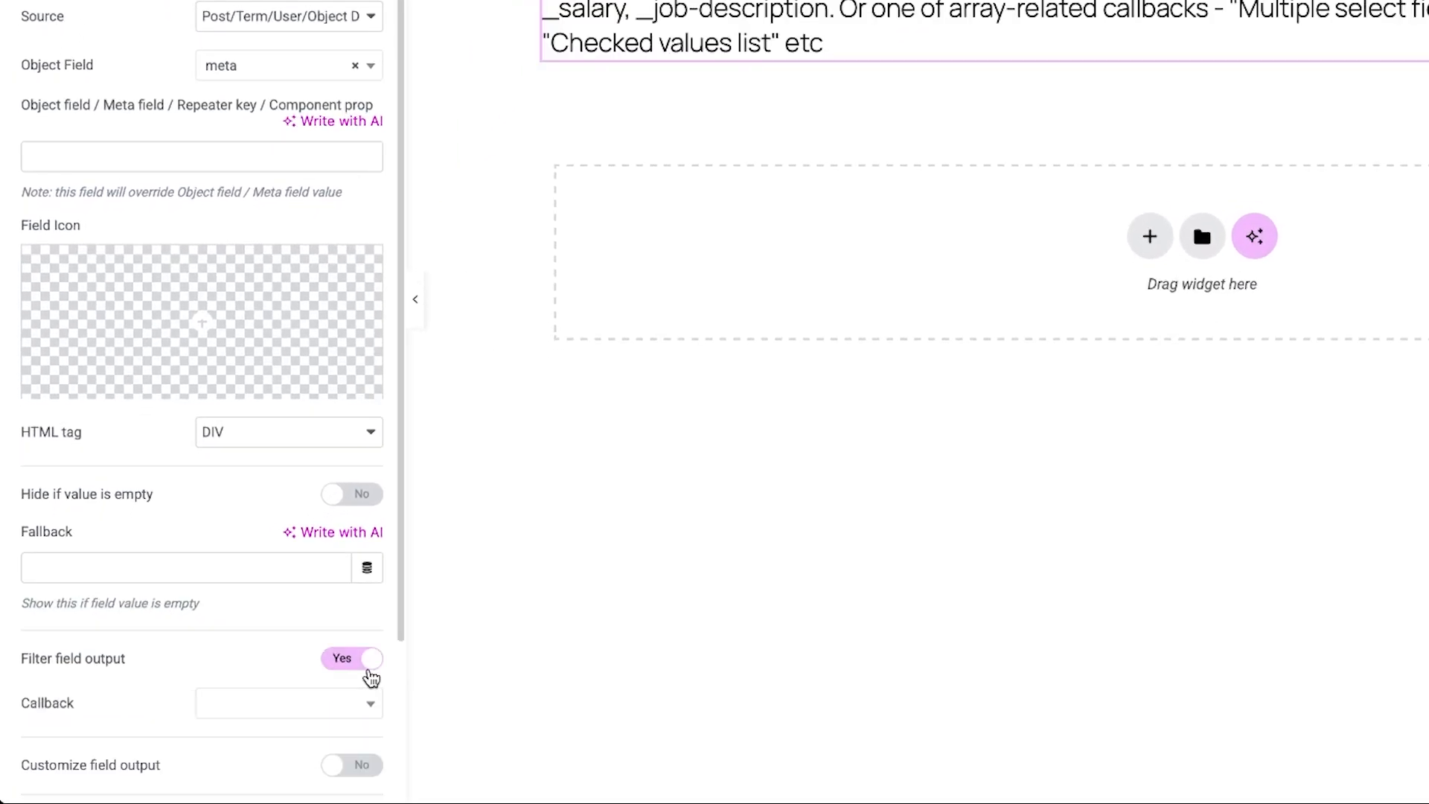
click(375, 708)
text(get ch)
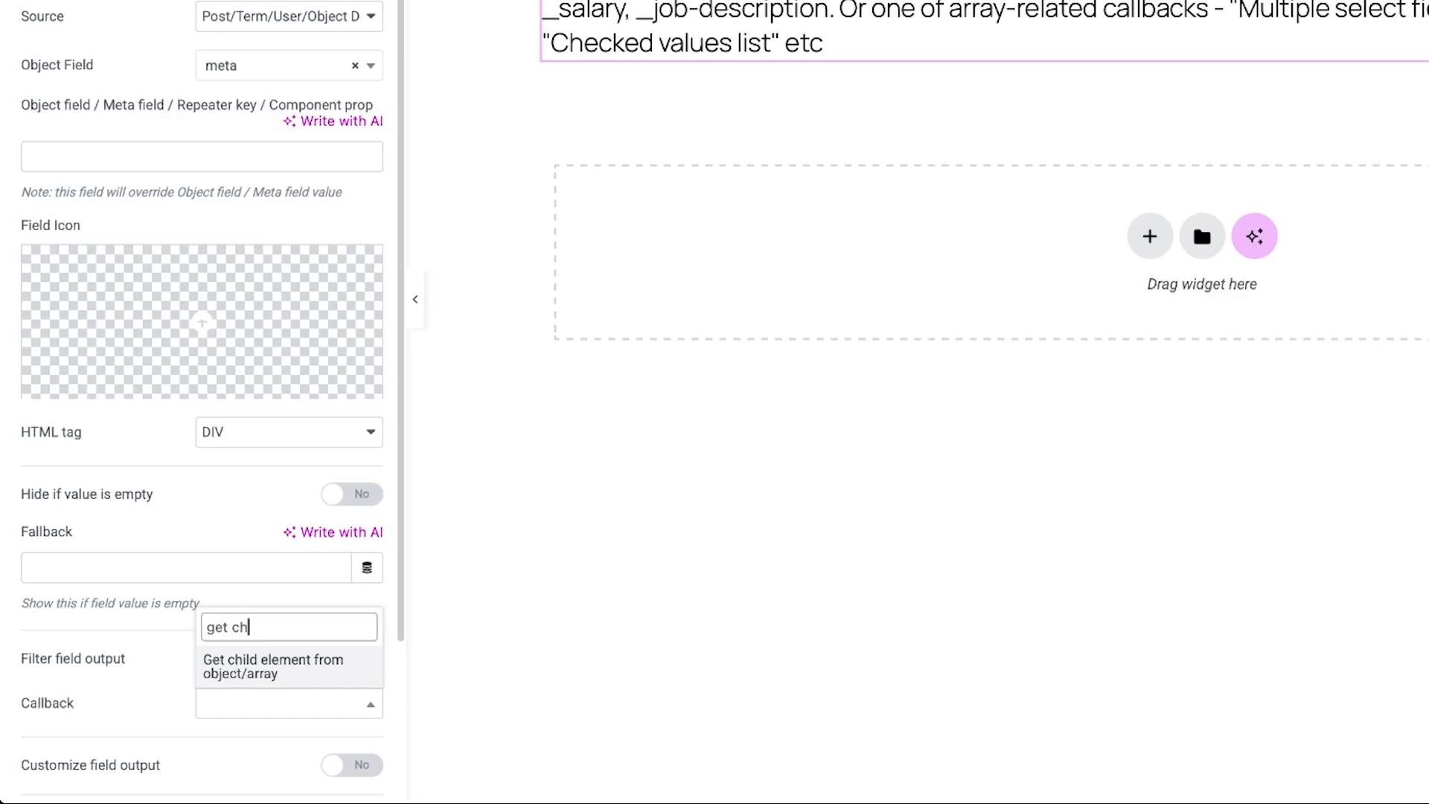
click(262, 670)
scroll(262, 676, down, 2)
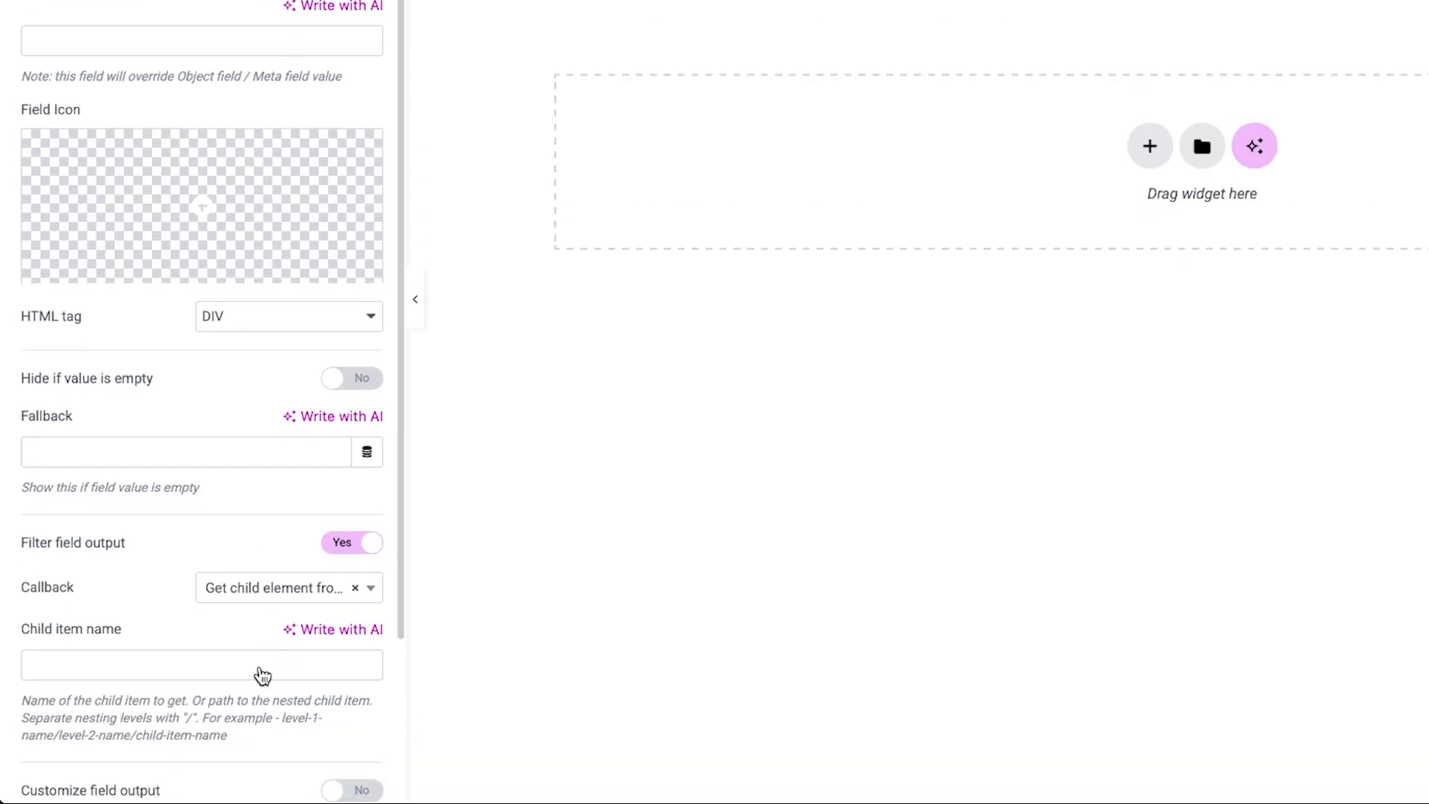
click(242, 647)
text(_salary)
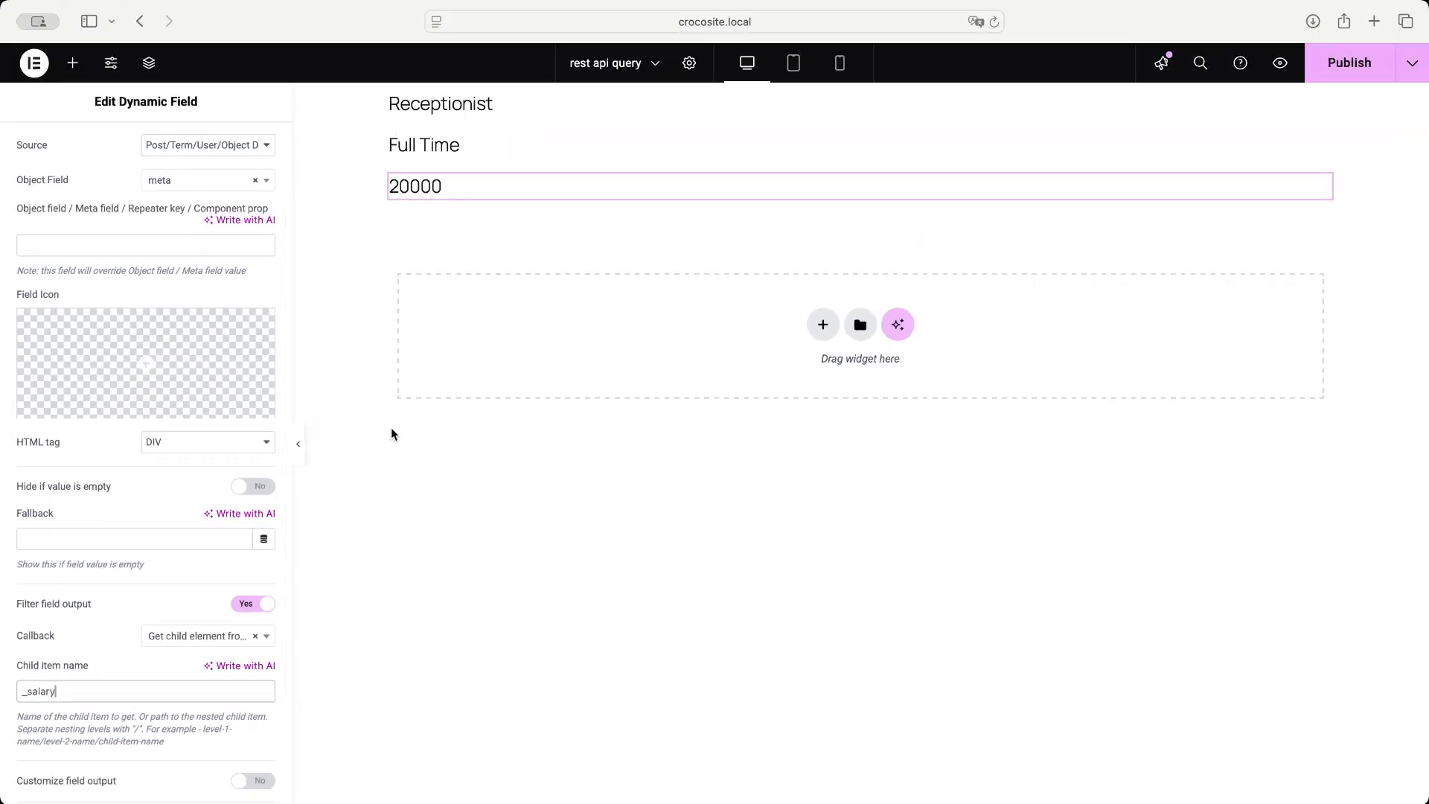
Step: Duplicate the salary field and set the copy's child item name to _job-description
right_click(430, 190)
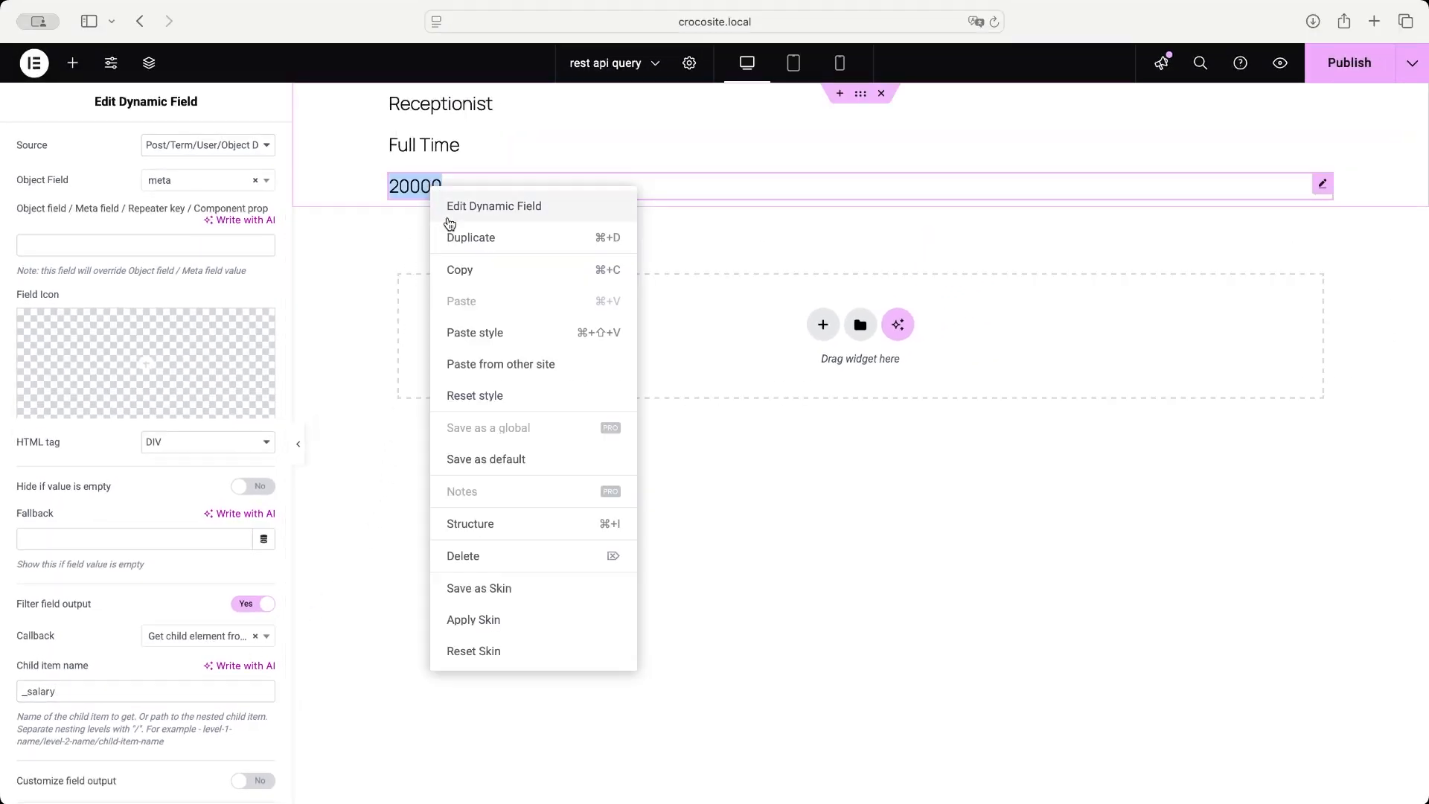
click(455, 237)
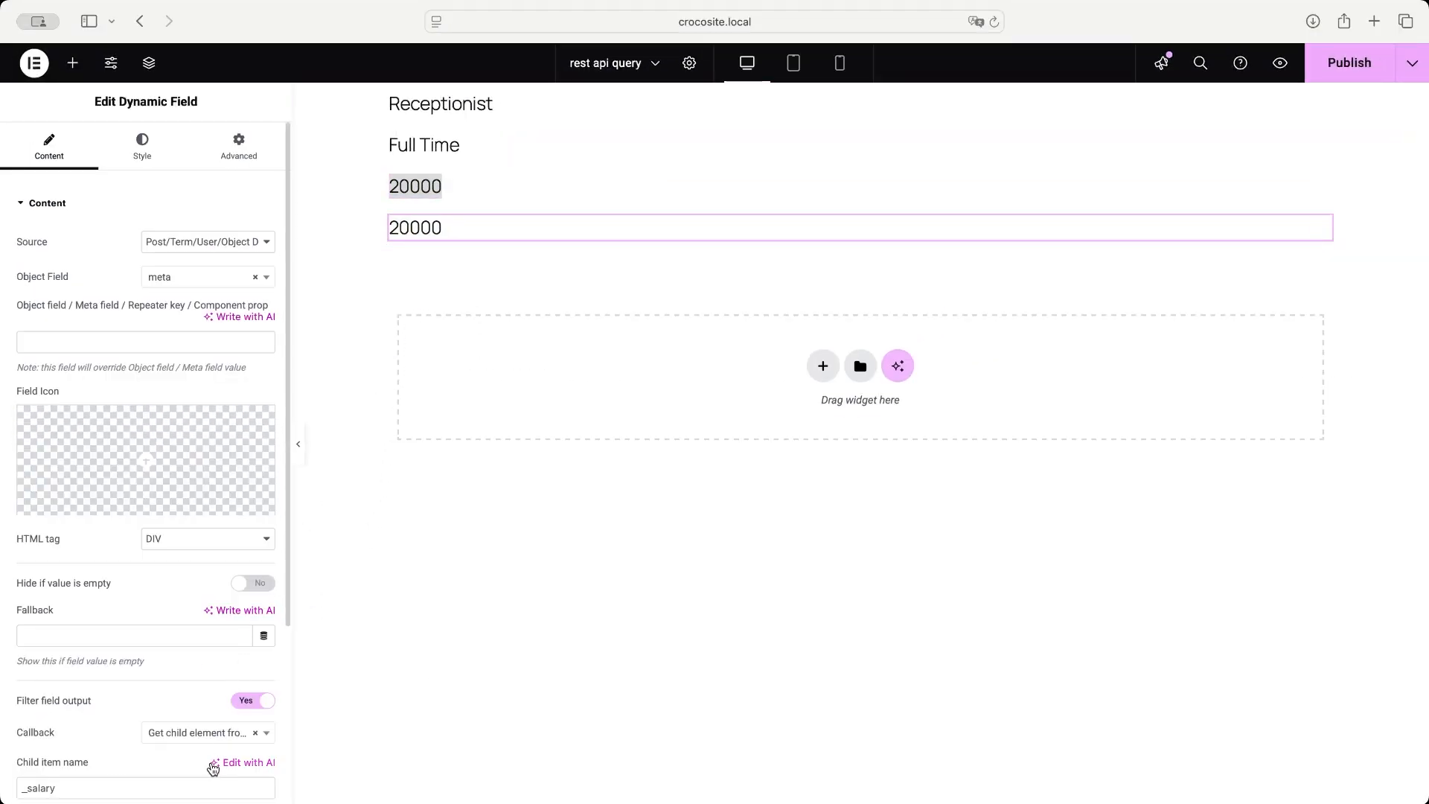
triple_click(205, 783)
text(_job-description)
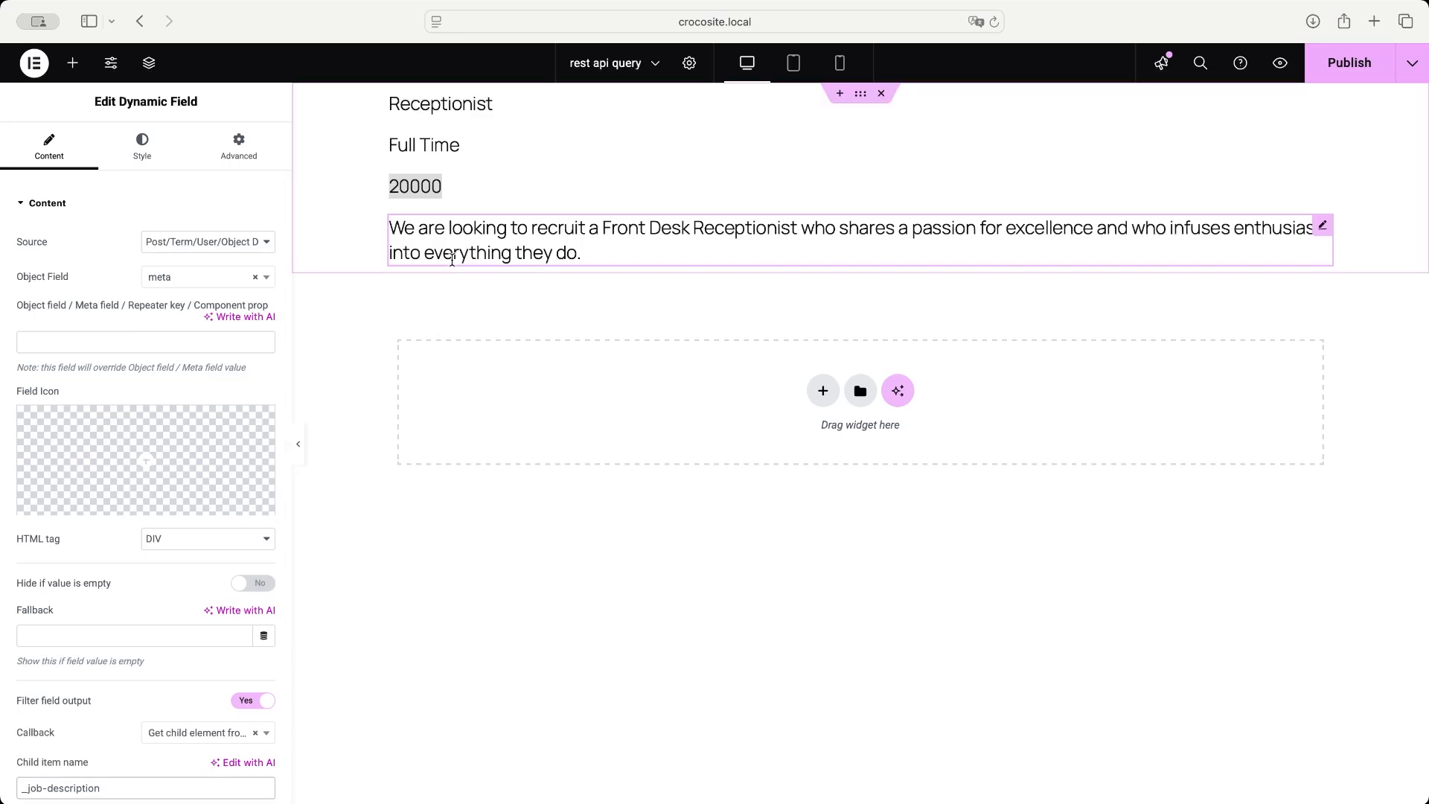
click(903, 135)
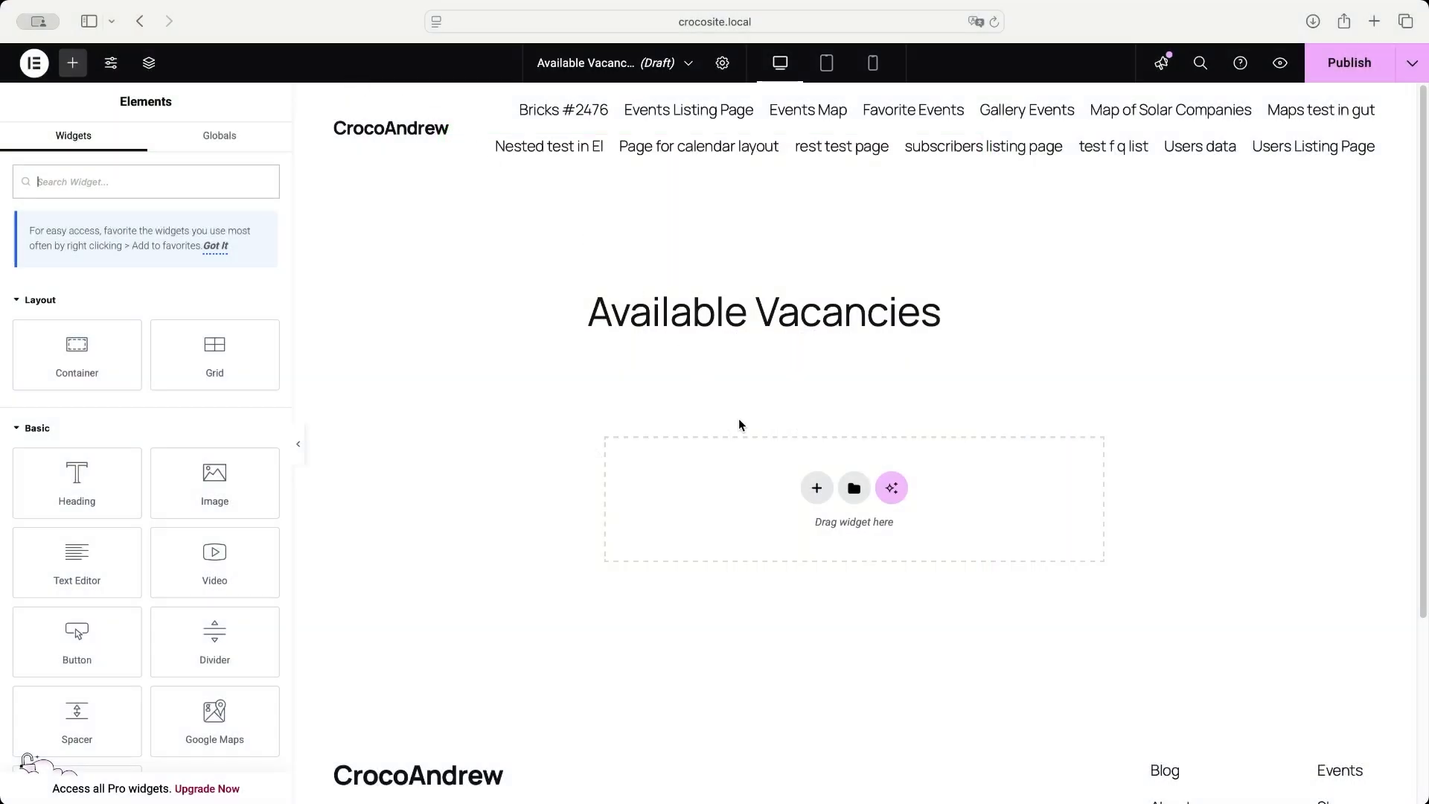
Step: Add a single-column Flexbox container with vertical direction to the Available Vacancies page
click(816, 488)
click(797, 549)
click(672, 524)
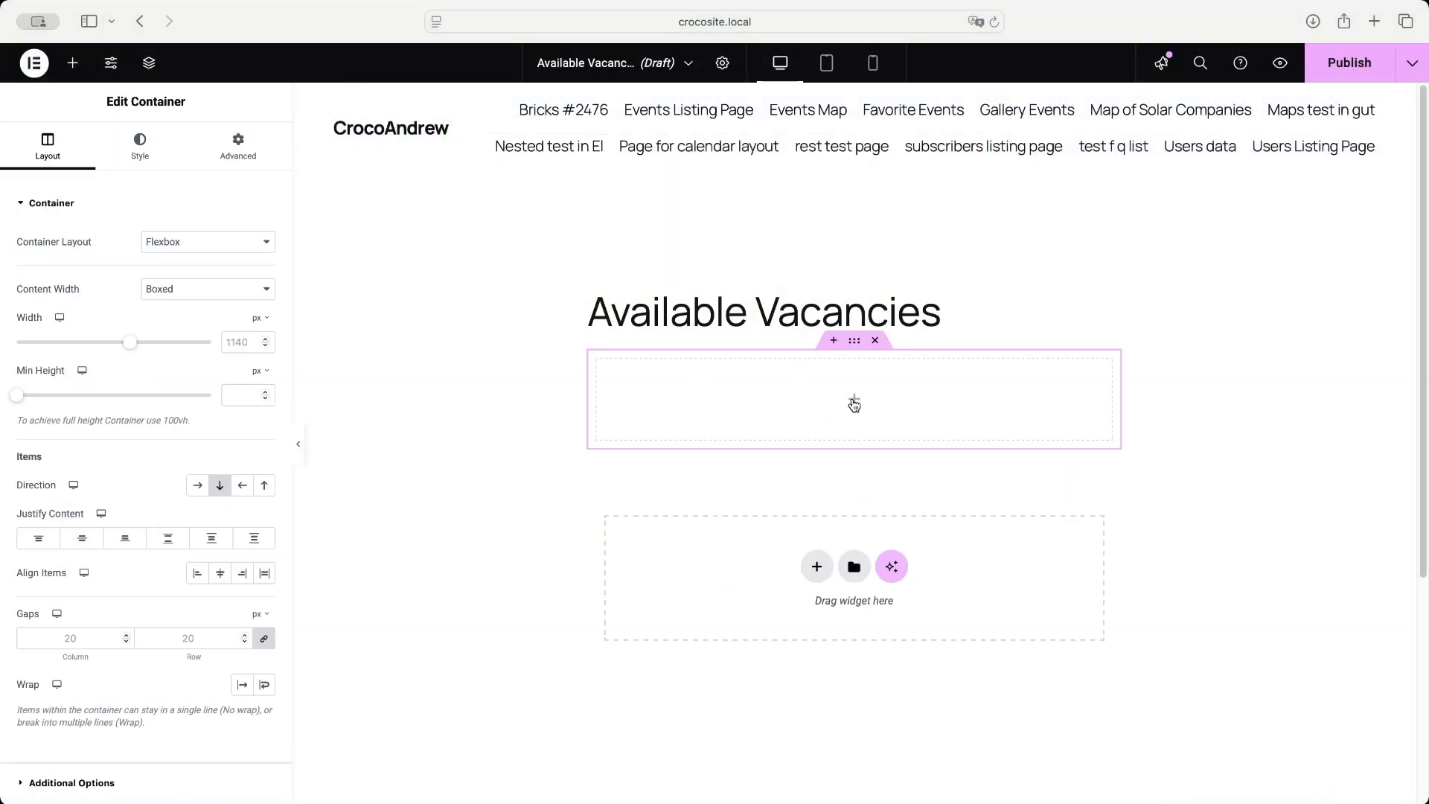
Step: Place a Listing Grid widget in the page's new container and assign it the rest api query listing
click(853, 399)
text(listin)
drag(76, 310, 744, 421)
click(231, 242)
text(vac)
click(217, 291)
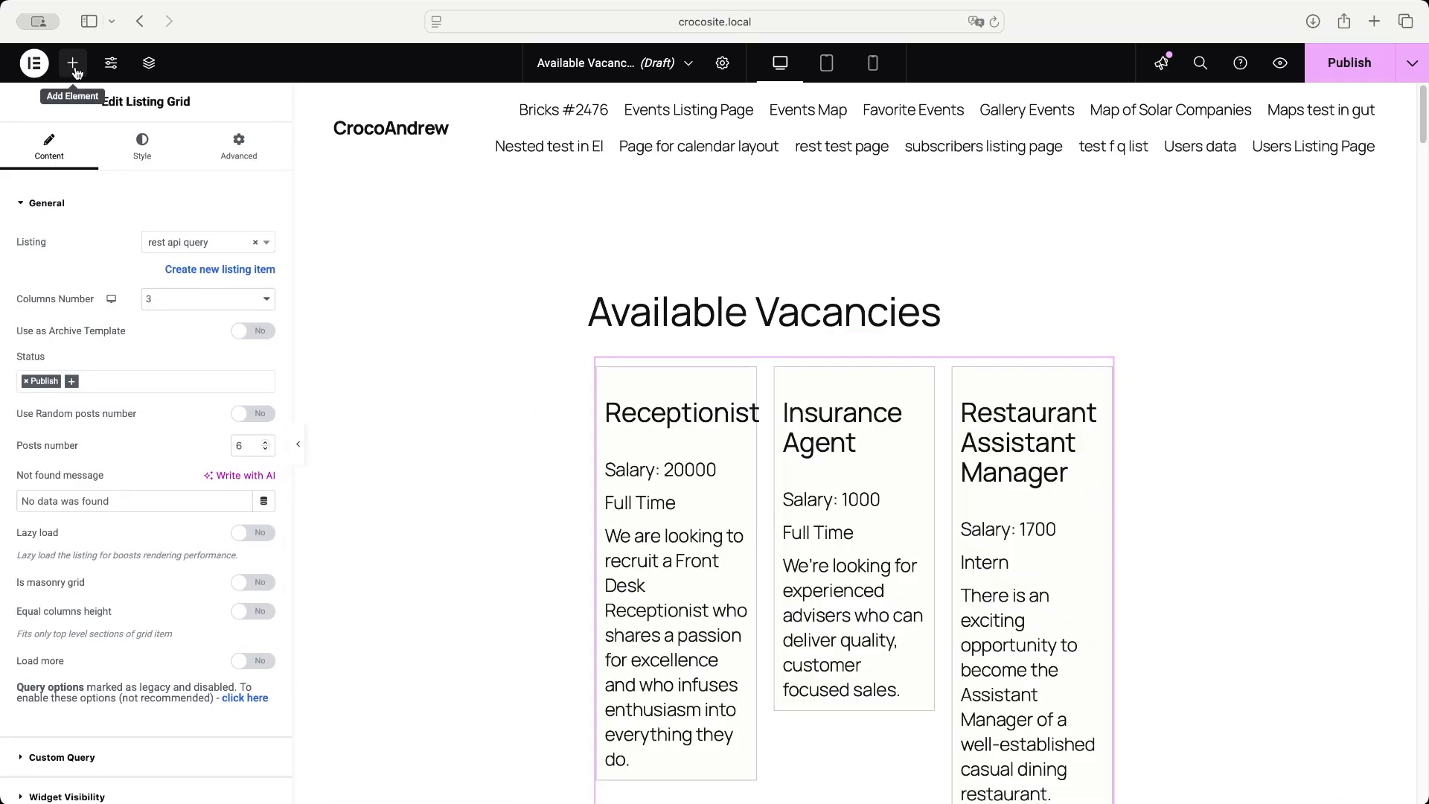
Step: Place a Radio Filter above the listing grid, using the jobs type filter, and choose which widget type it filters
click(72, 62)
text(radio)
drag(77, 317, 670, 363)
click(111, 260)
text(jobs)
click(208, 306)
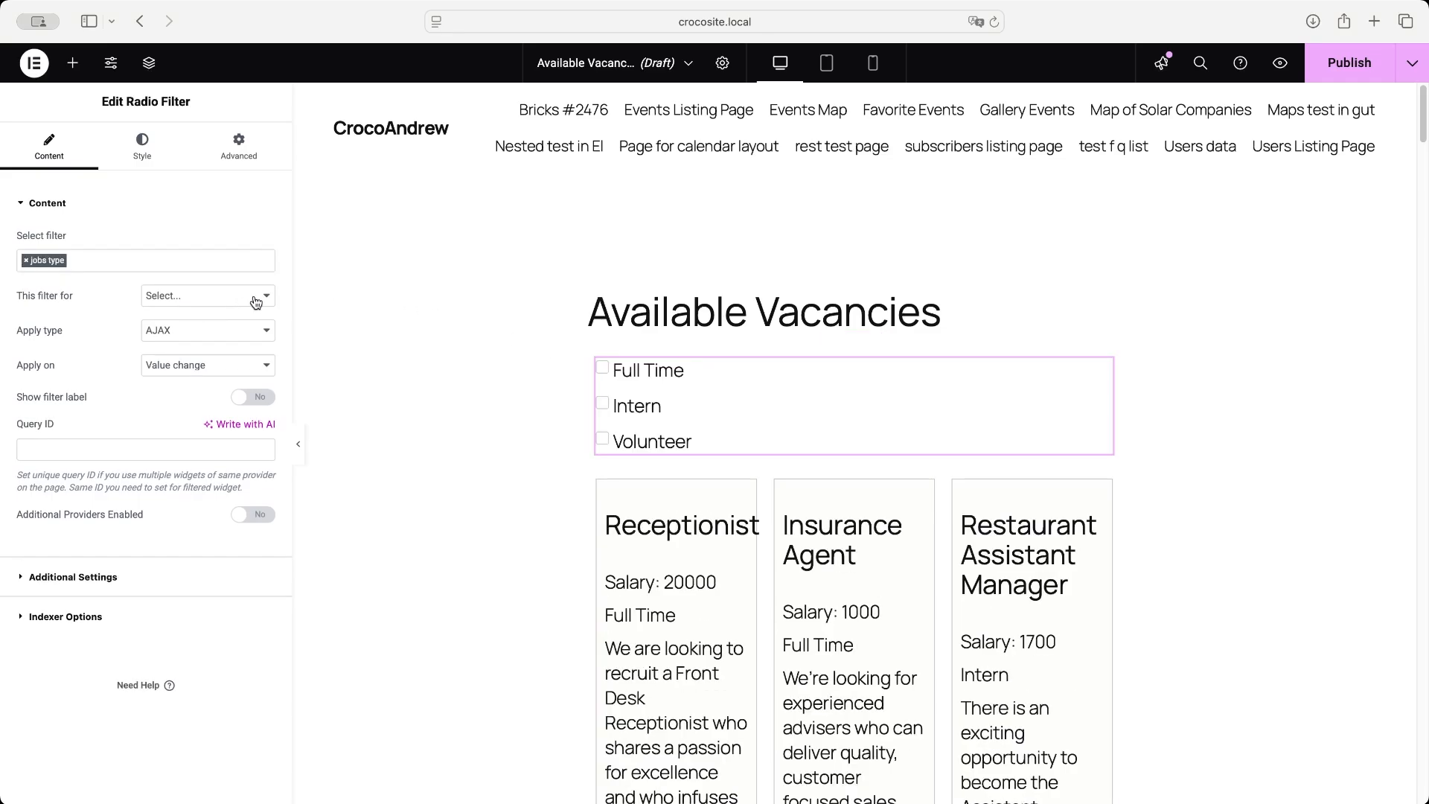
click(267, 296)
click(186, 431)
Step: Duplicate the Radio Filter and replace the copy's jobs type filter with jobs category
right_click(675, 402)
click(716, 371)
click(27, 261)
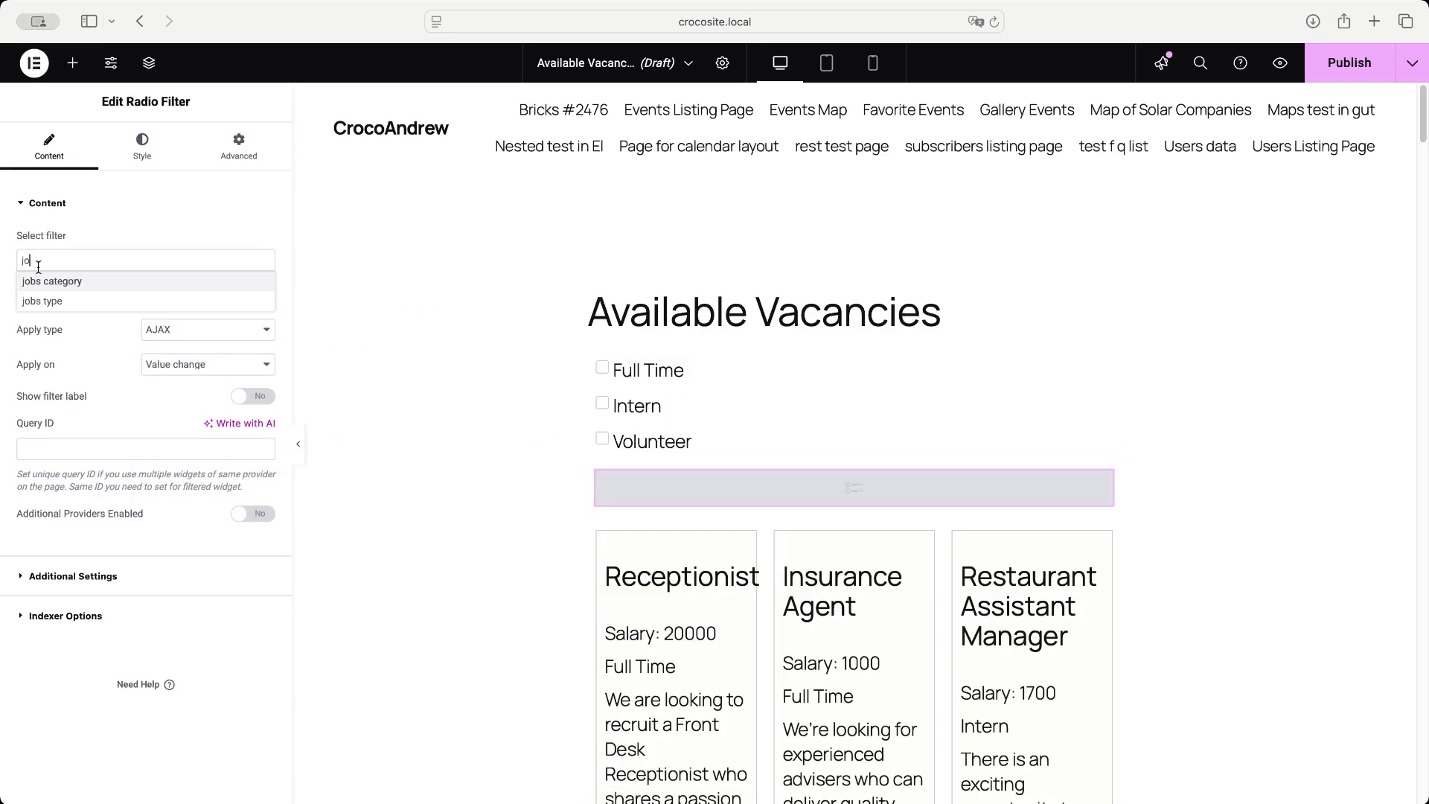
click(51, 285)
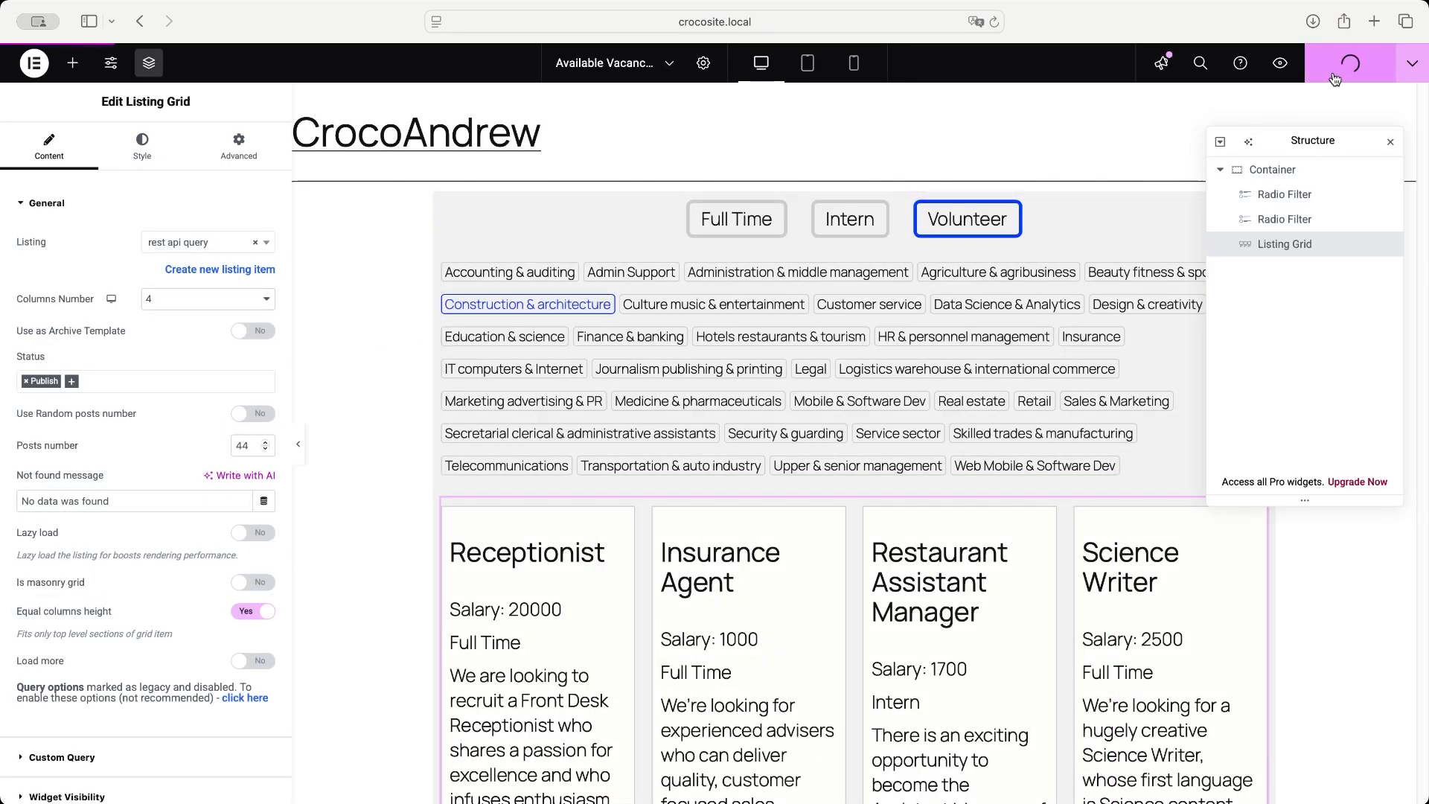
Step: Preview the Available Vacancies page in the browser and examine its filters and job listings
click(1282, 65)
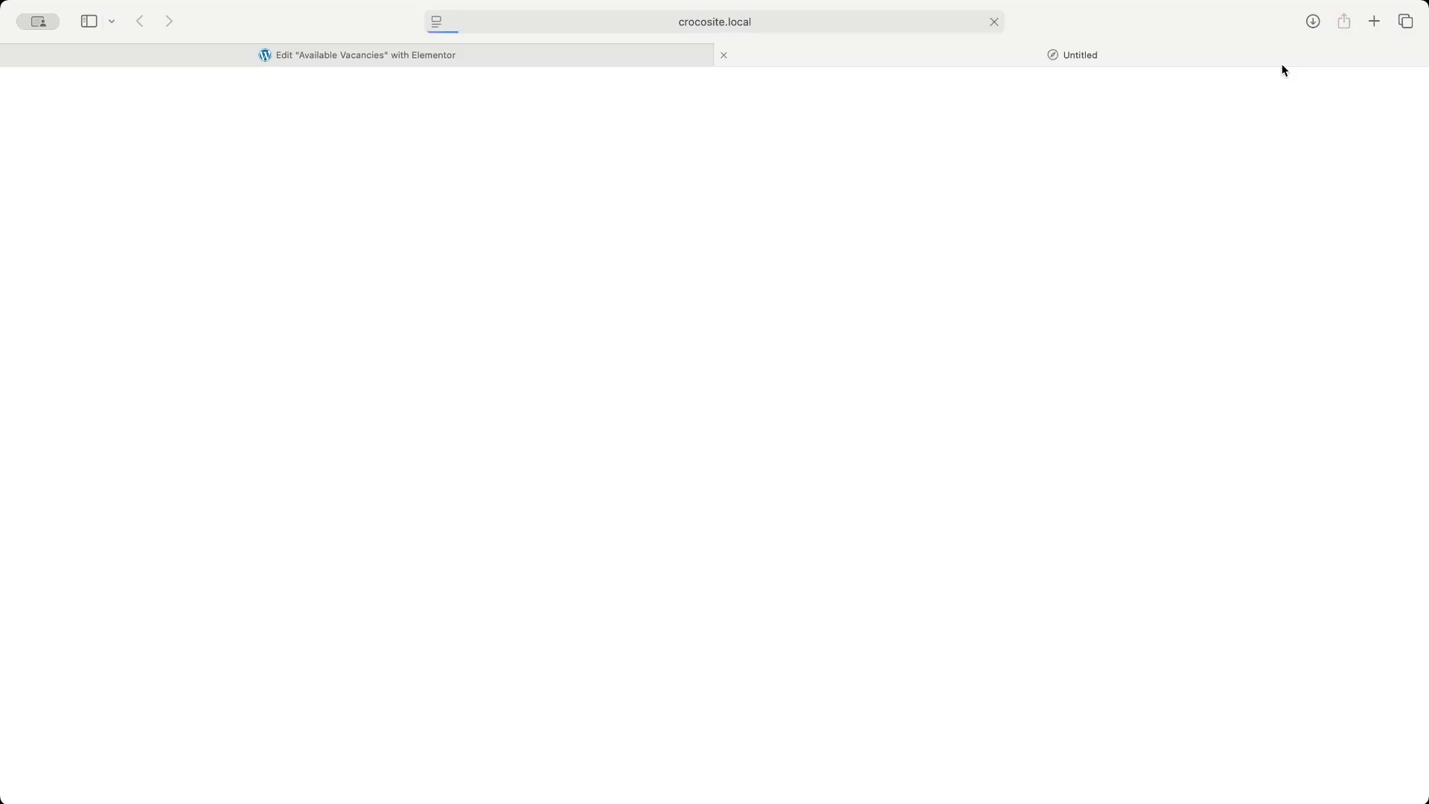
scroll(960, 405, down, 3)
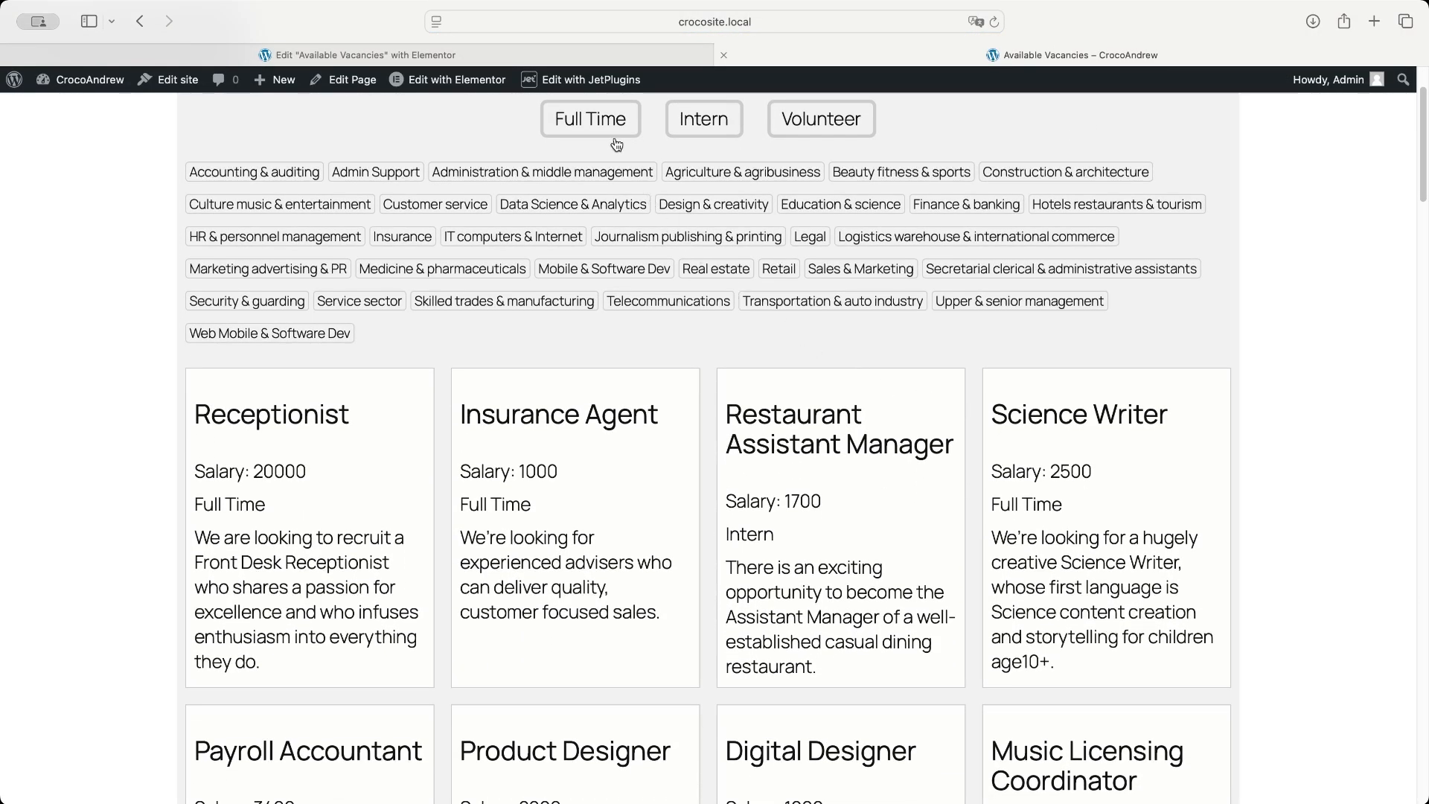
Step: Test the vacancy filters: Full Time with Data Science & Analytics and Education & science, Intern with Education & science and Agriculture & agribusiness
scroll(699, 515, up, 1)
scroll(699, 521, down, 1)
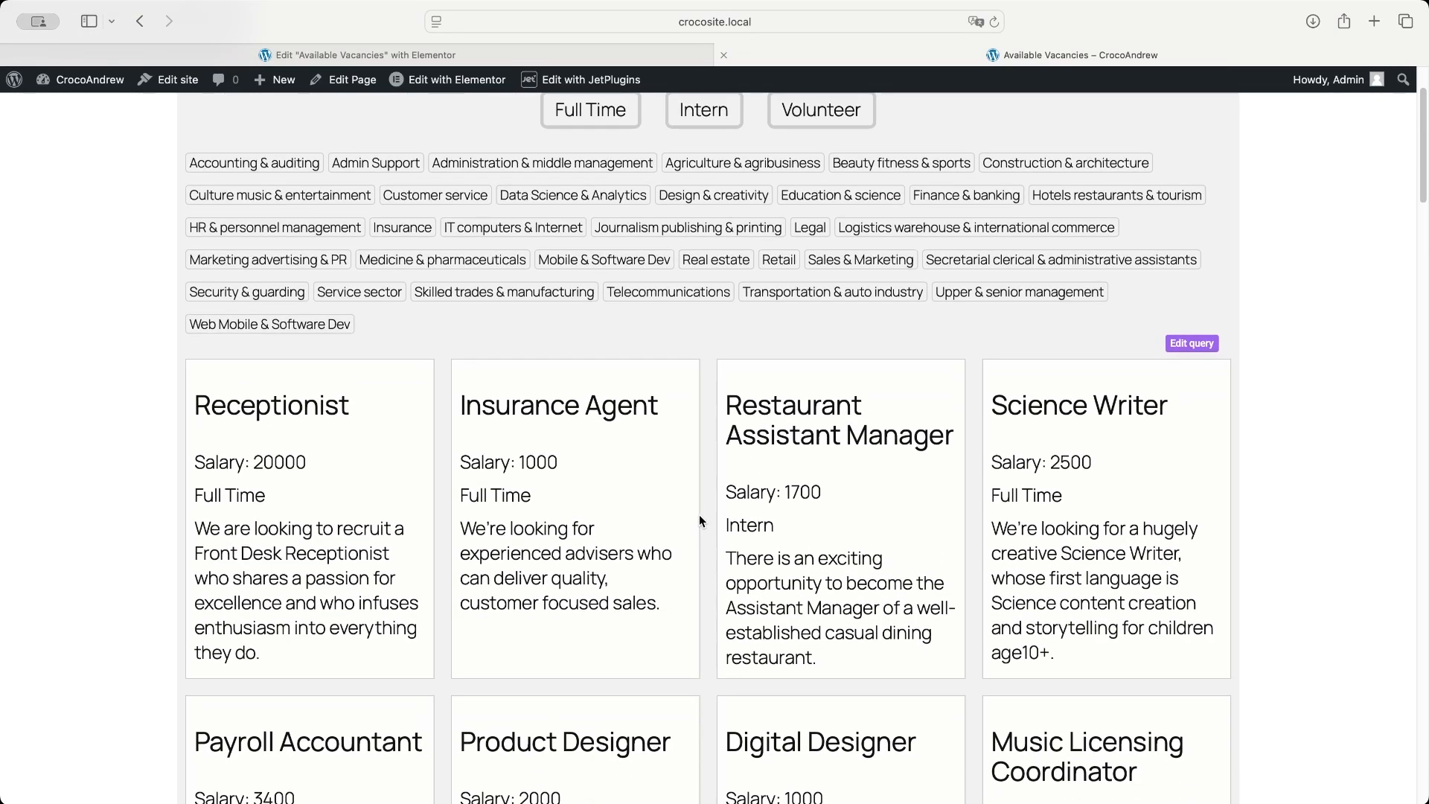
click(618, 124)
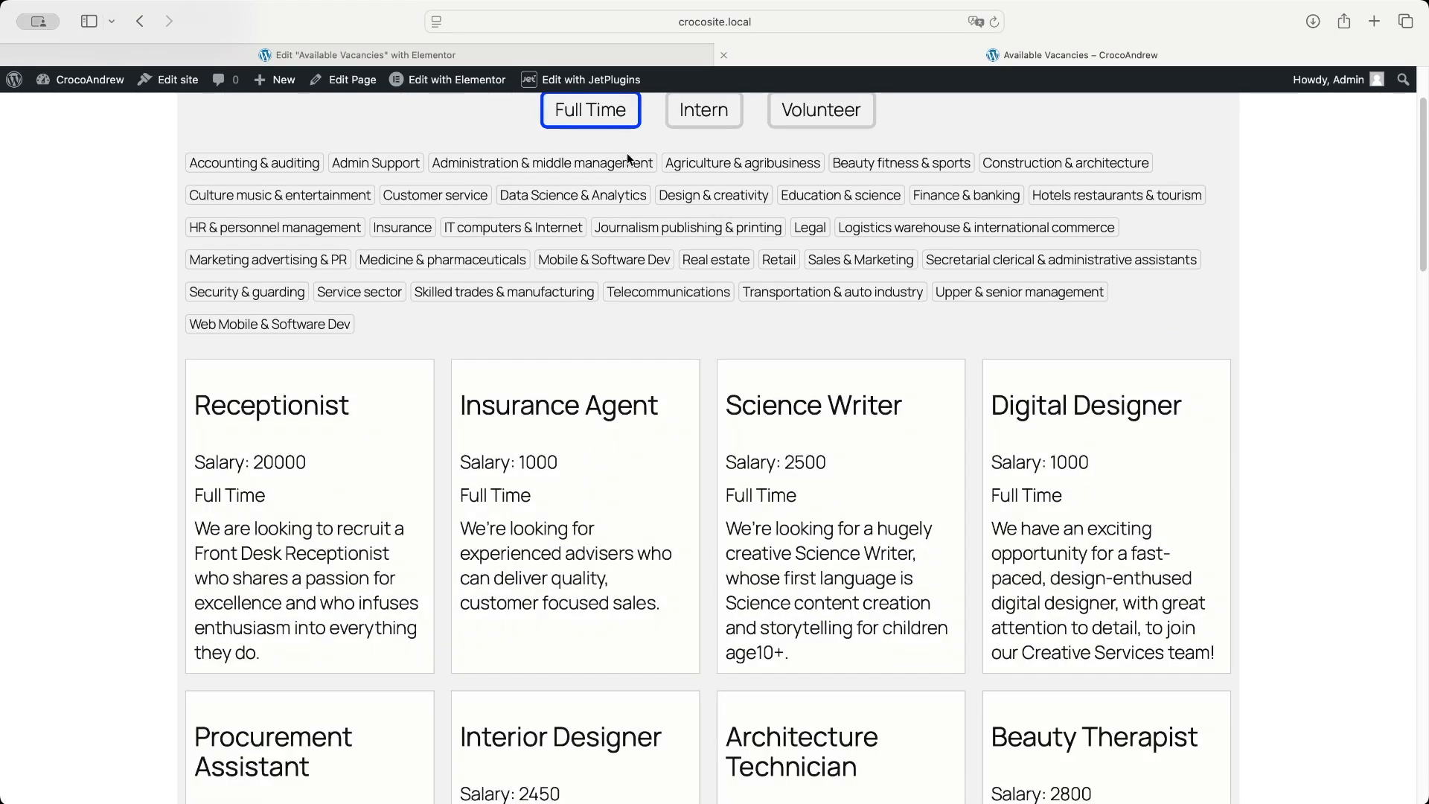
click(624, 199)
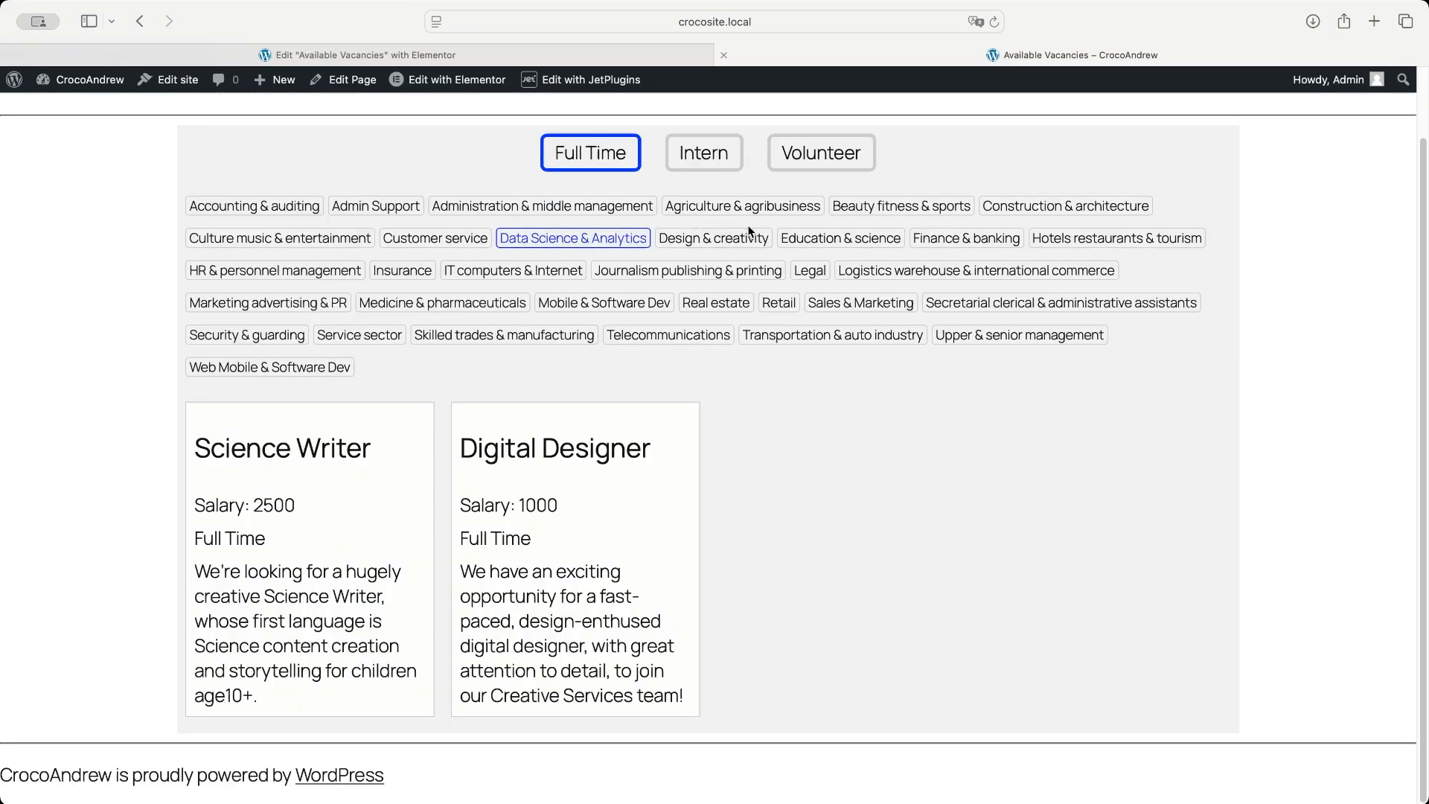
click(802, 240)
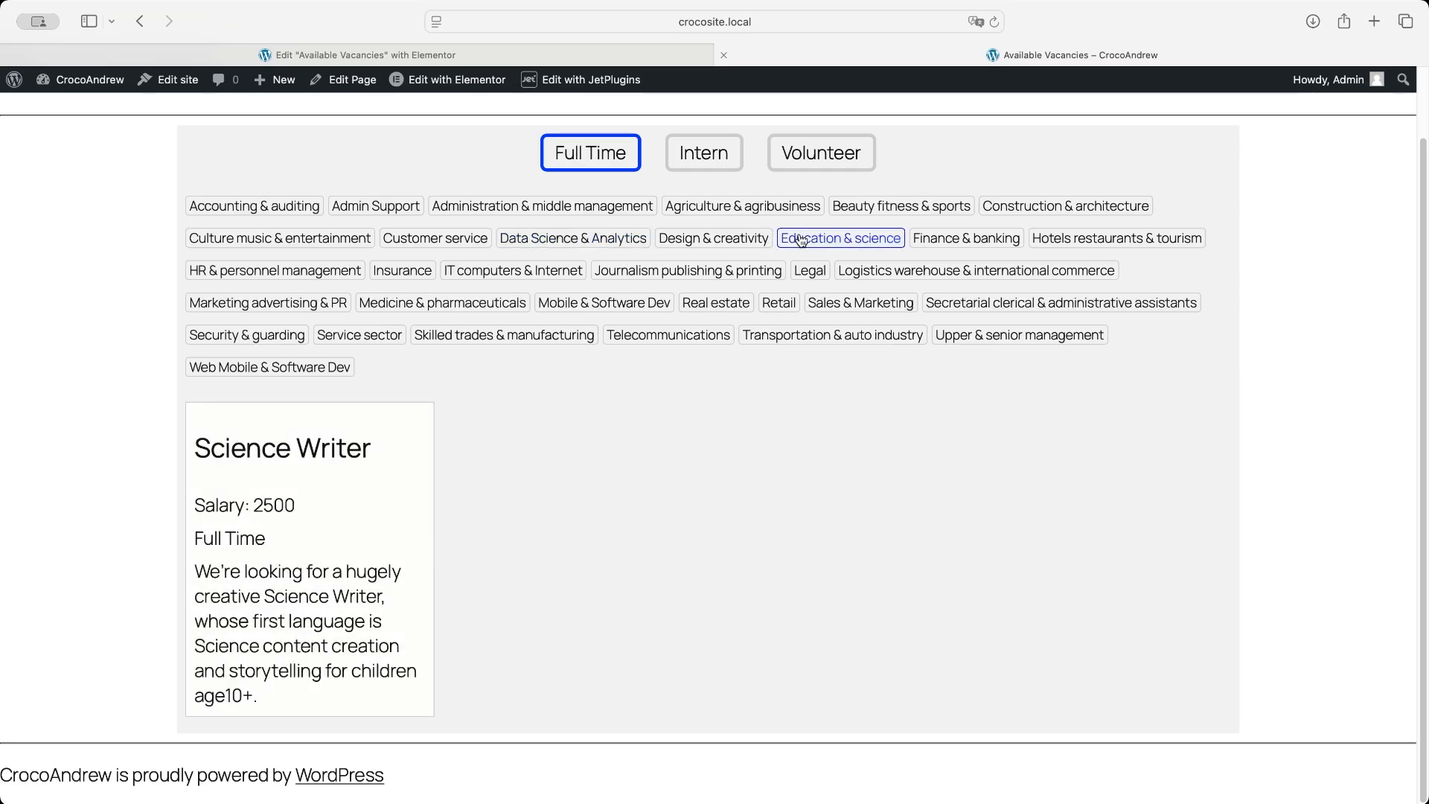
click(720, 164)
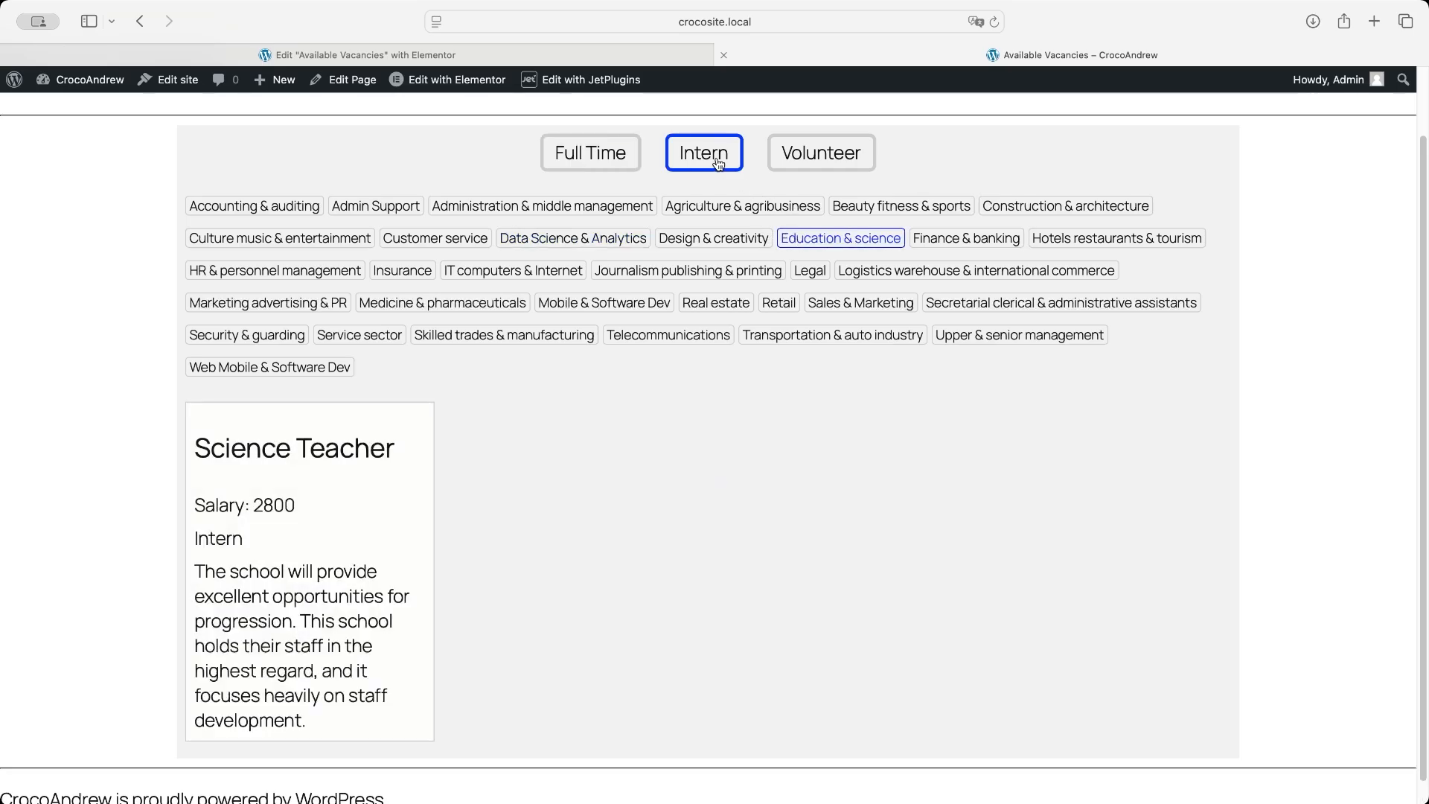
click(725, 207)
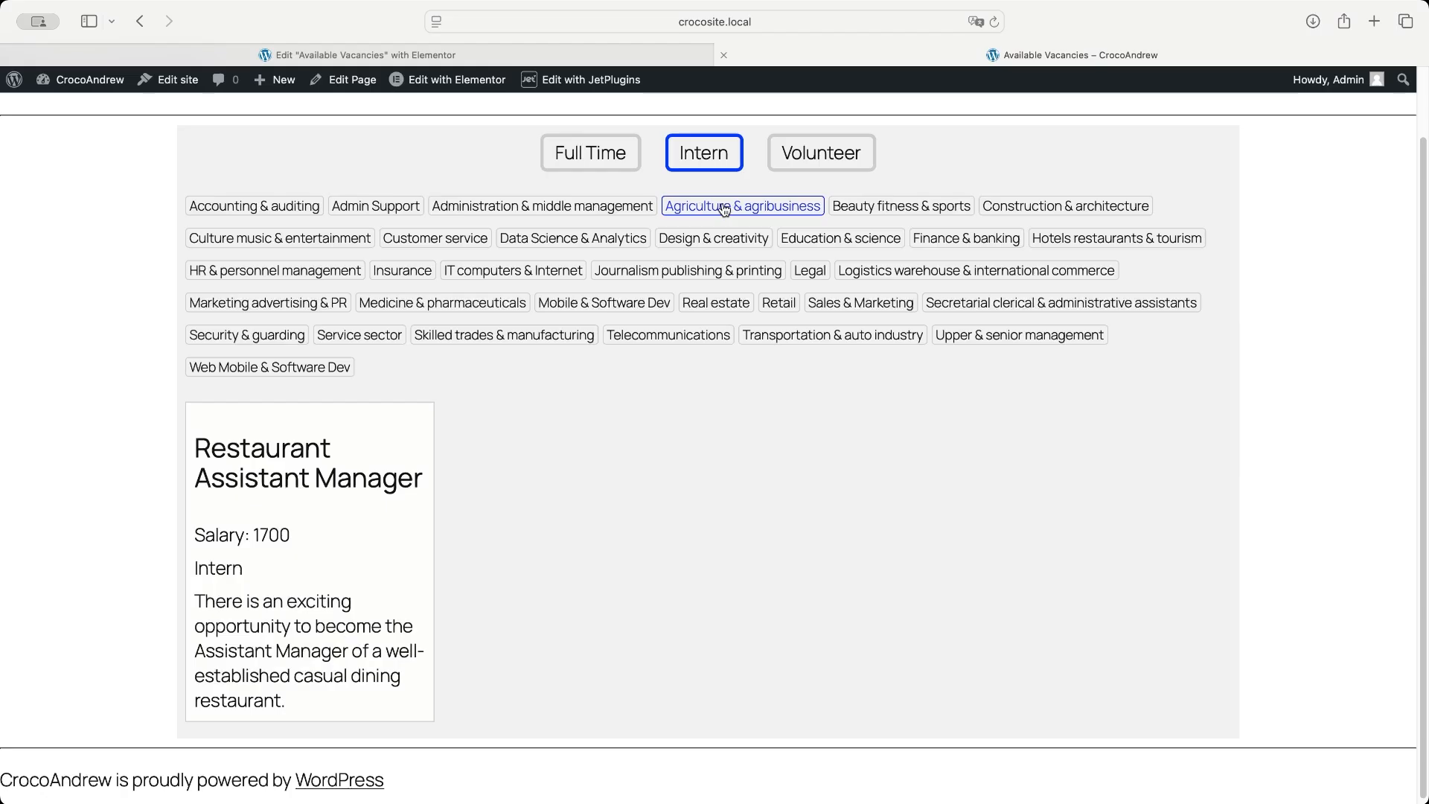